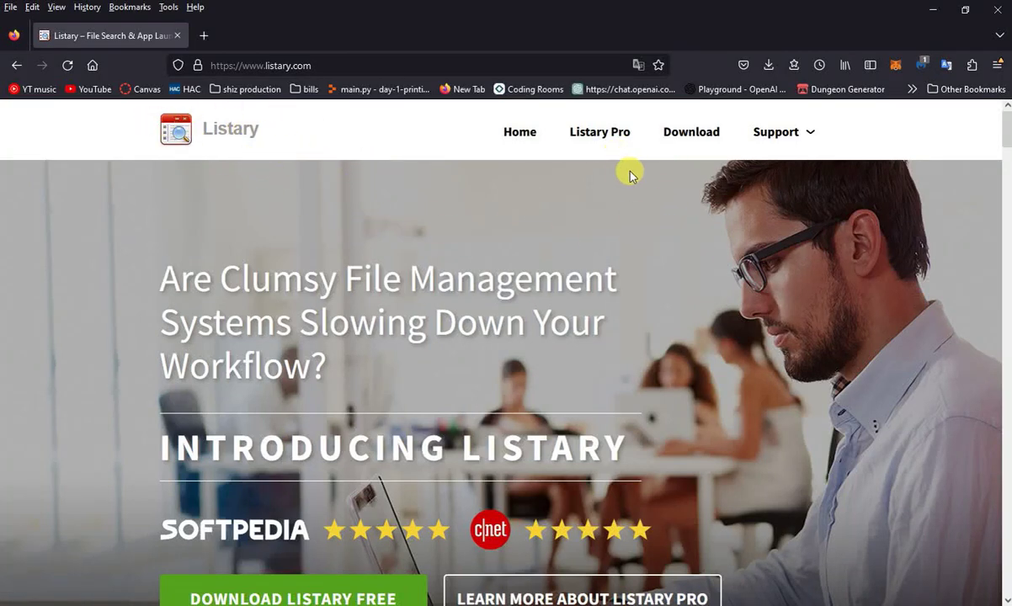
Skim the Listary home page and open the page with more information about Listary Pro.
scroll(577, 198, "down", 3)
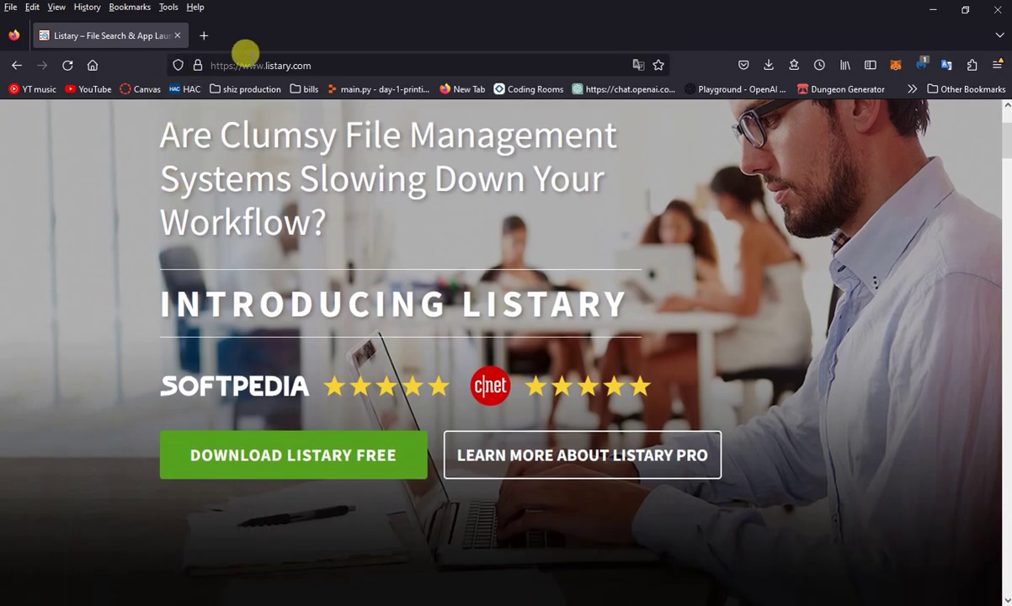
scroll(543, 227, "down", 20)
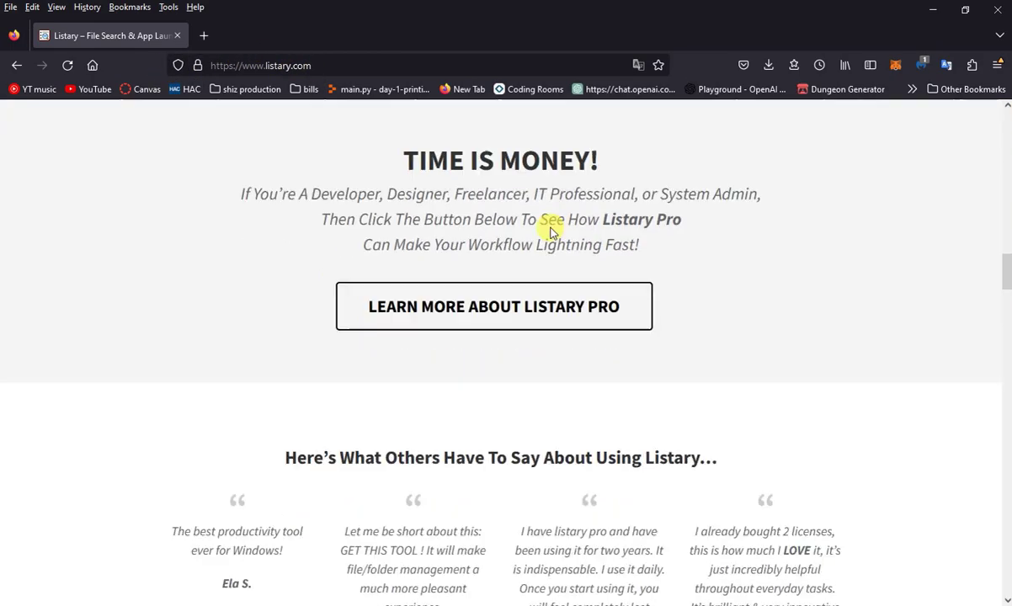
scroll(555, 320, "up", 20)
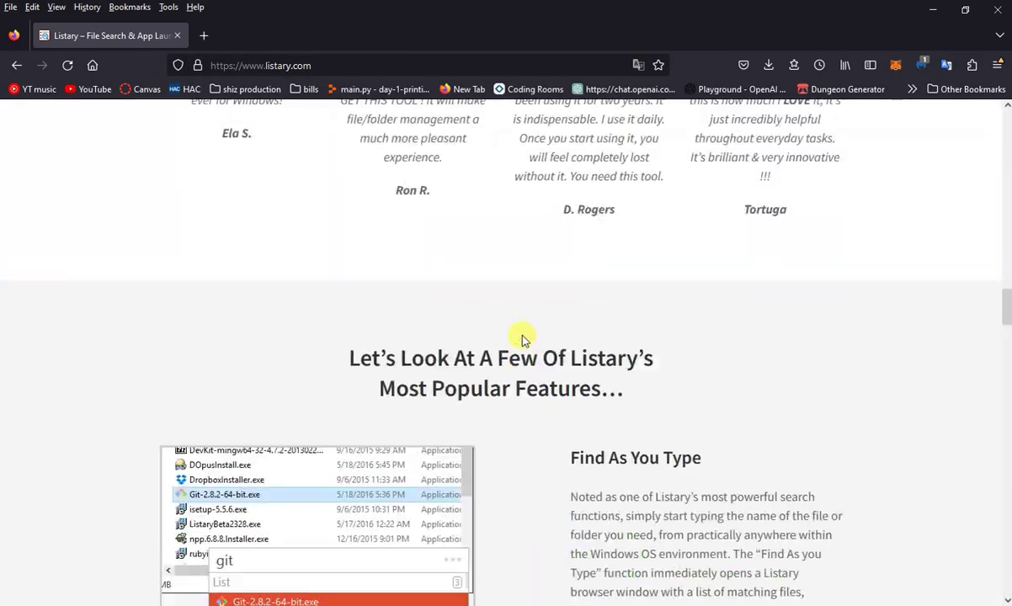
scroll(532, 363, "down", 1)
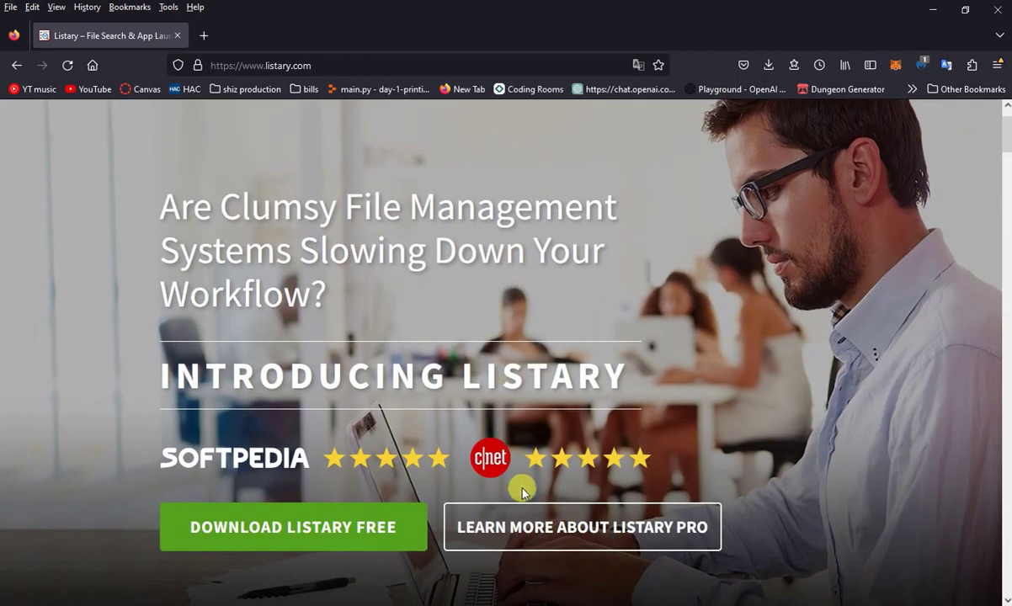
left_click(533, 543)
Examine Listary Pro's highlighted features and the table comparing the free and Pro editions.
scroll(590, 446, "down", 3)
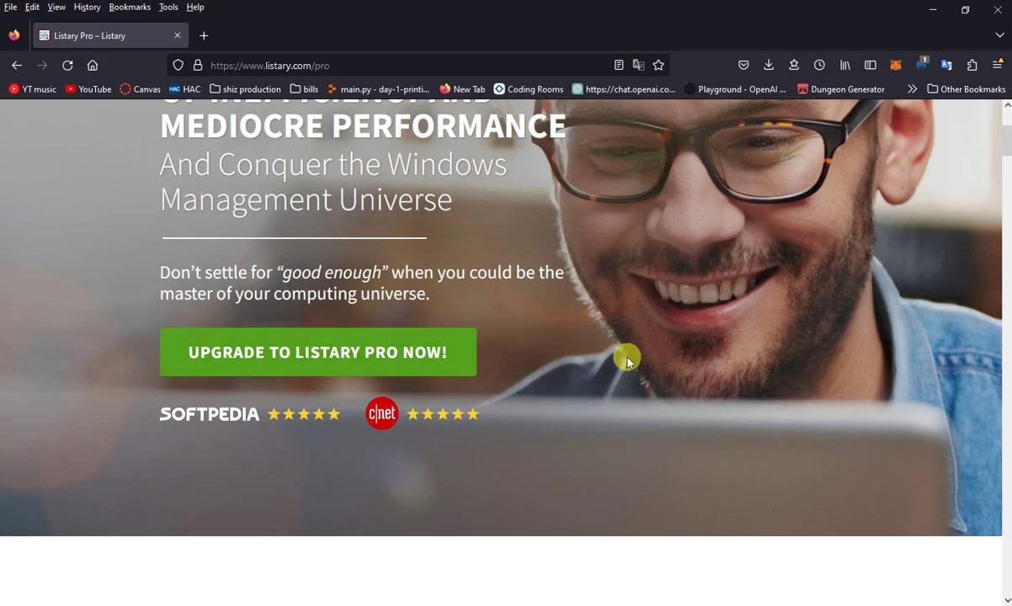
scroll(623, 335, "down", 12)
scroll(621, 333, "down", 20)
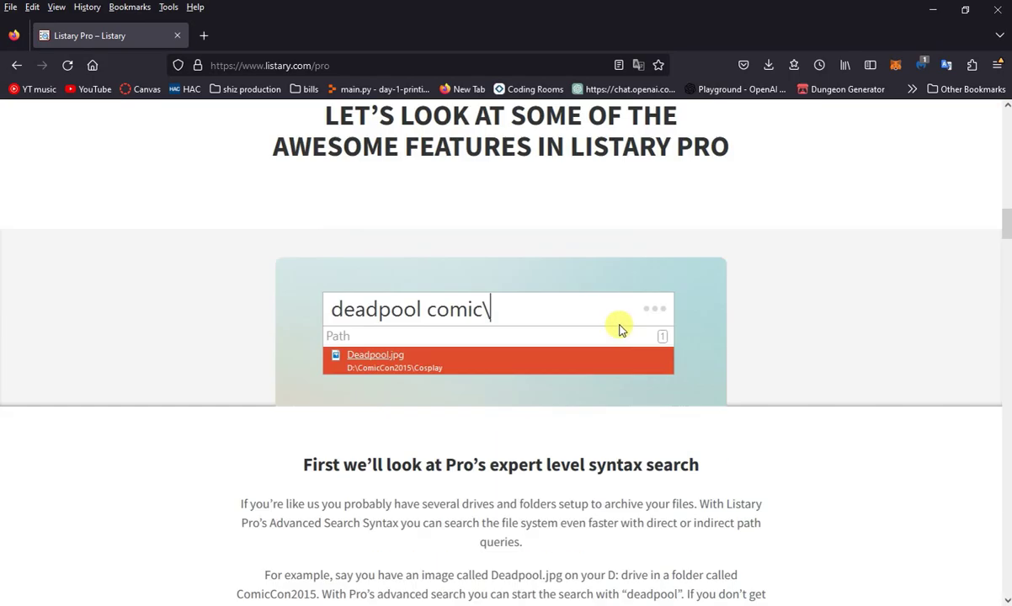
scroll(521, 236, "down", 20)
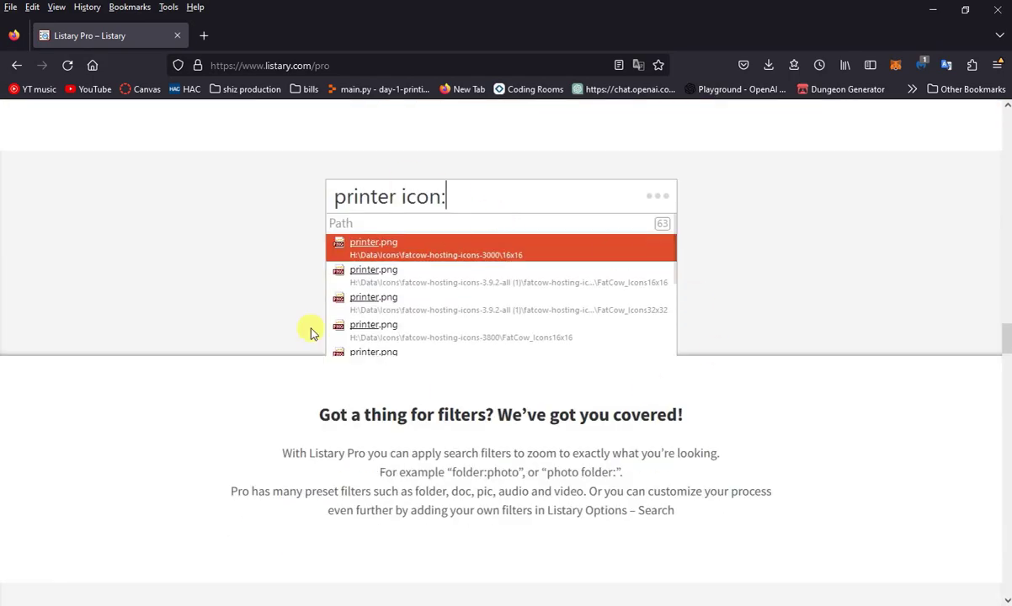
scroll(472, 384, "down", 15)
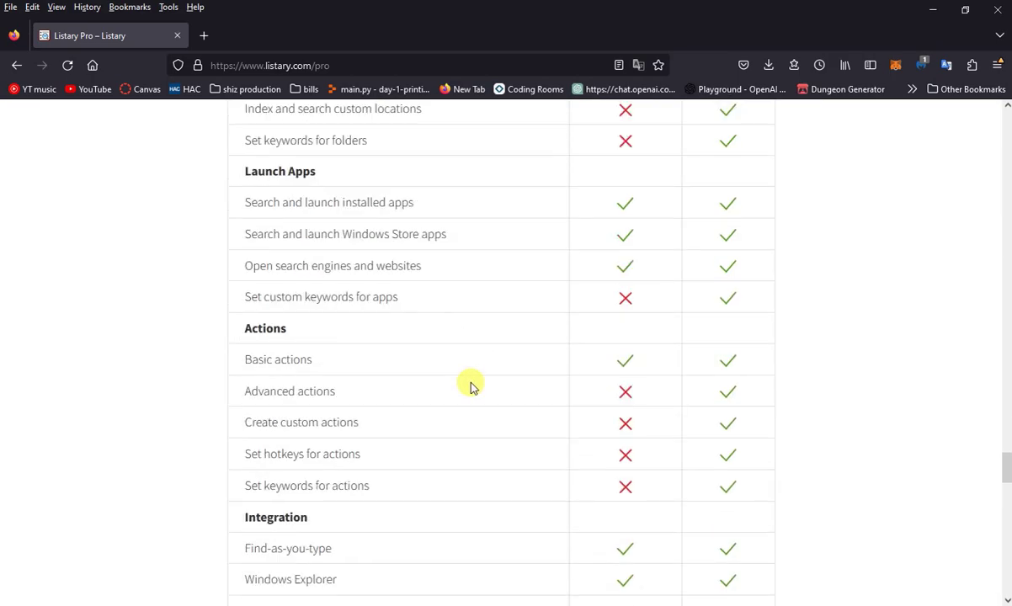
scroll(534, 293, "up", 12)
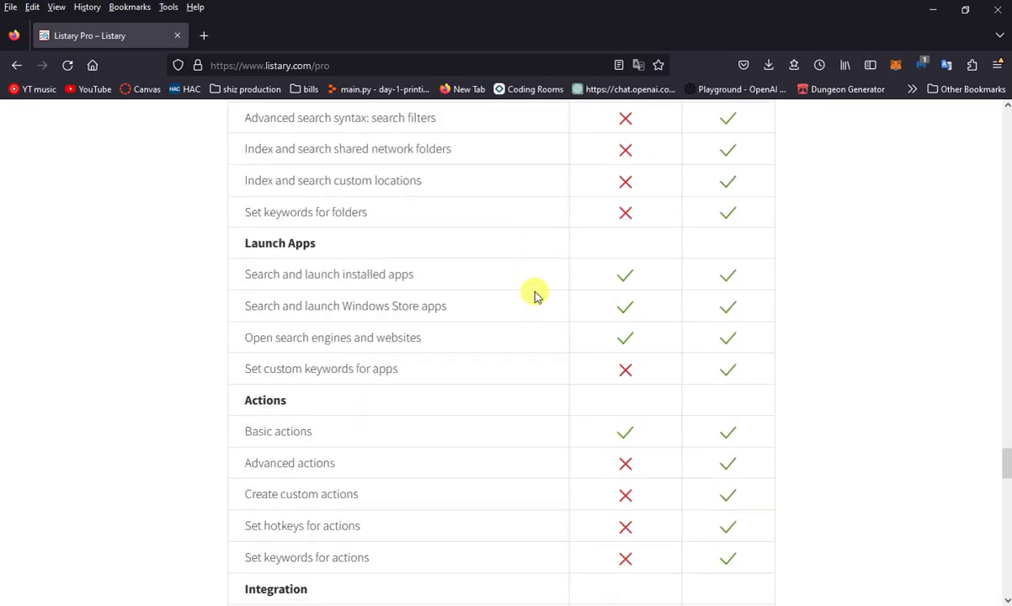
scroll(599, 384, "down", 20)
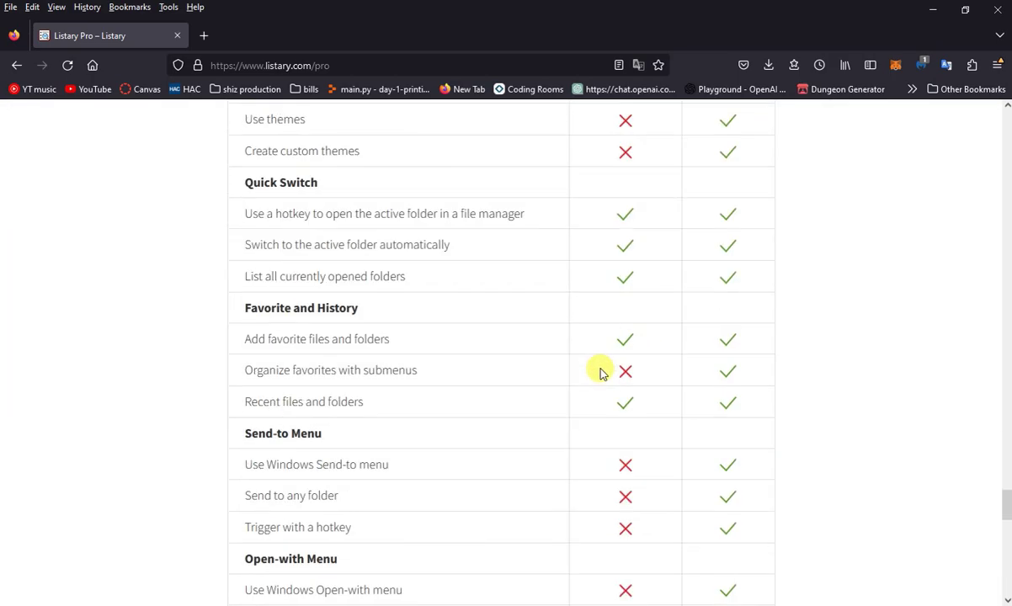
scroll(583, 345, "up", 4)
scroll(542, 271, "down", 4)
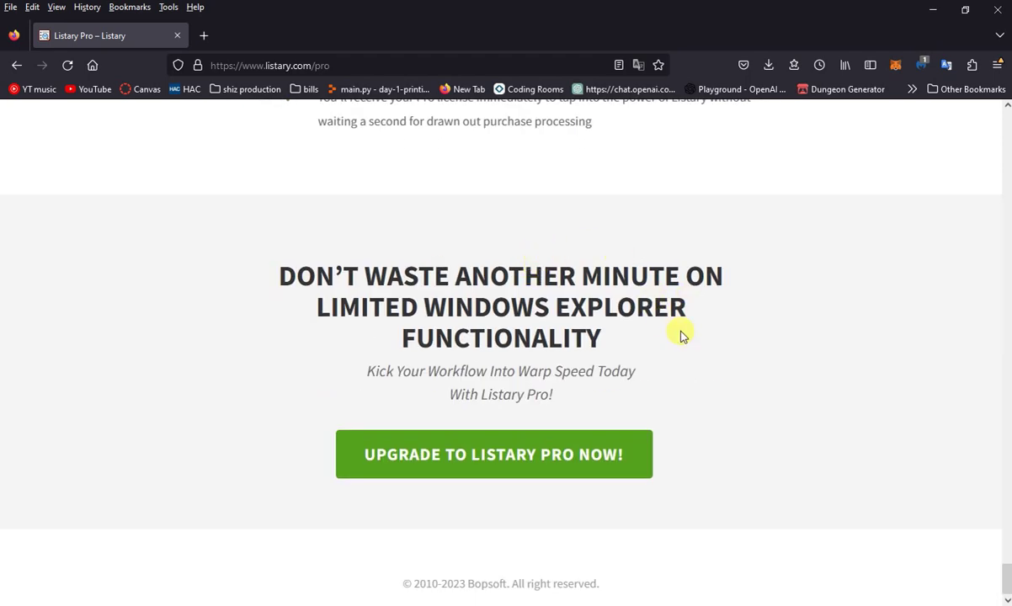
scroll(680, 334, "up", 20)
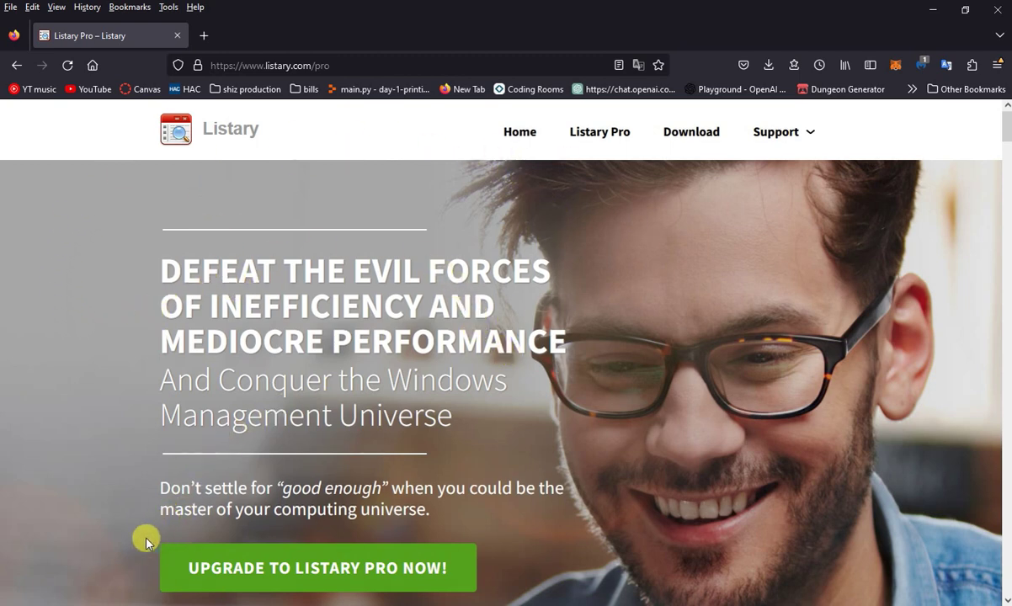
View Listary's installer download page in a smaller browser window, and close the browser.
left_click_drag(333, 17, 481, 57)
left_click(715, 177)
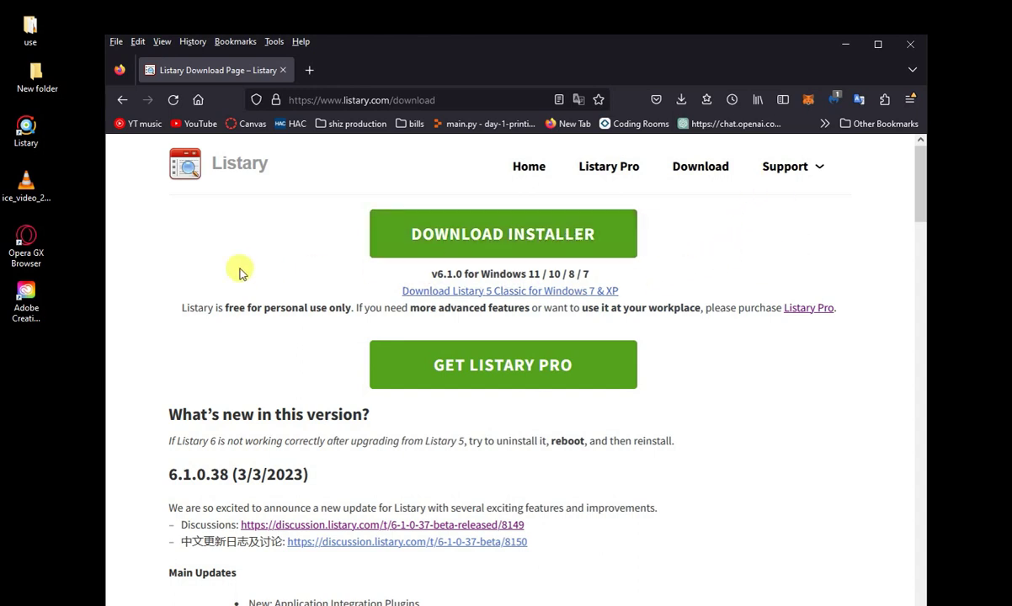
left_click(37, 140)
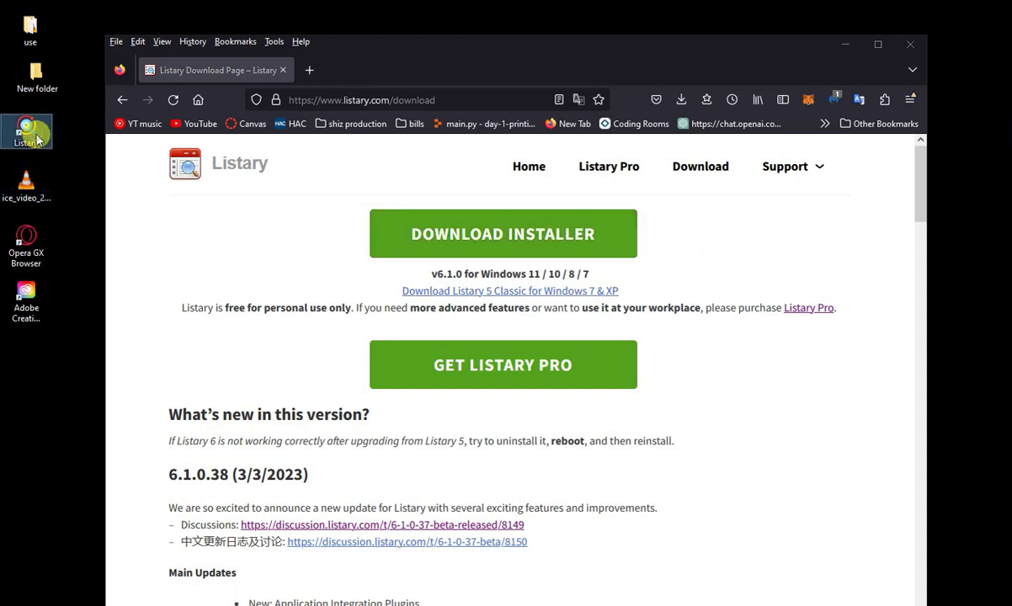
left_click(915, 48)
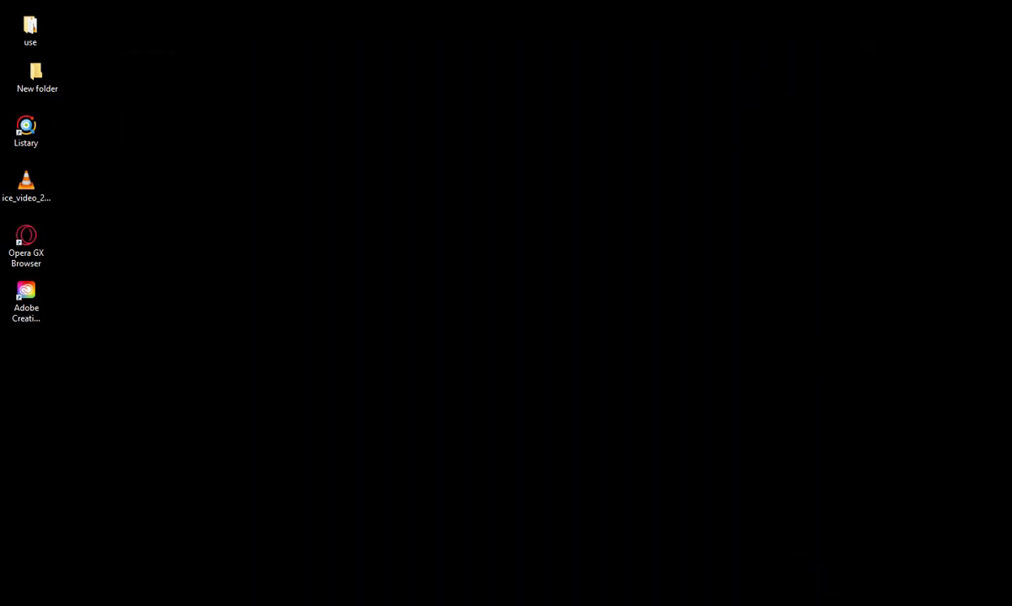
Open the options of the running Listary app and show its General settings.
left_click(867, 602)
right_click(826, 592)
left_click(730, 503)
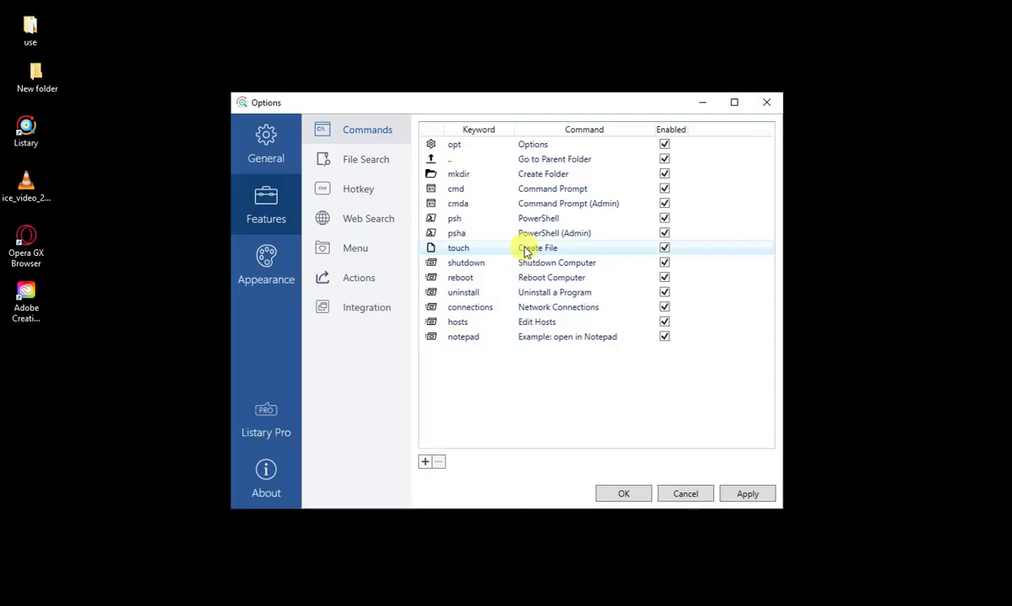
left_click(266, 137)
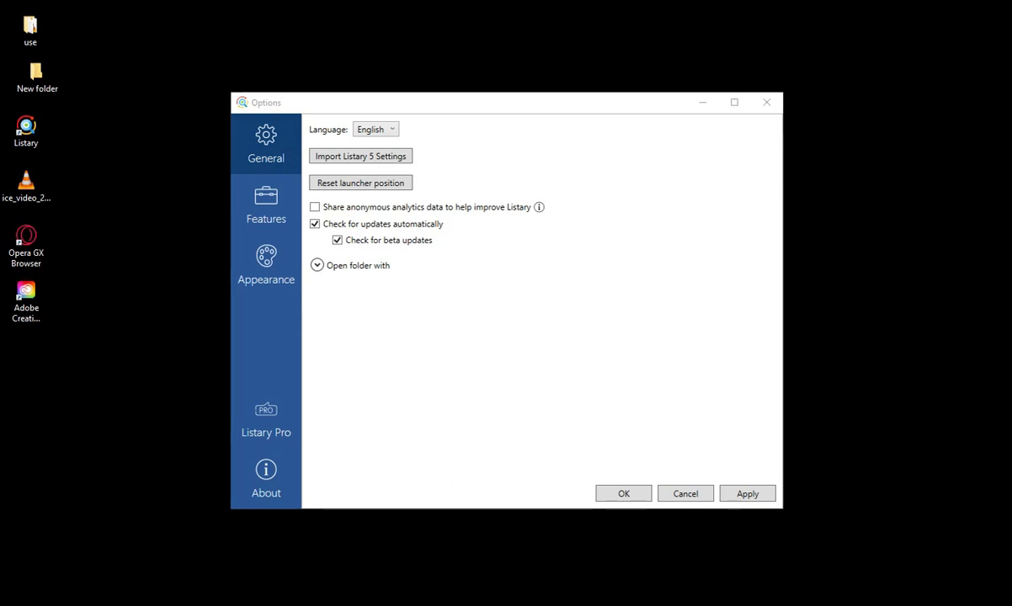
Start Listary's built-in tutorial.
left_click(867, 605)
right_click(830, 595)
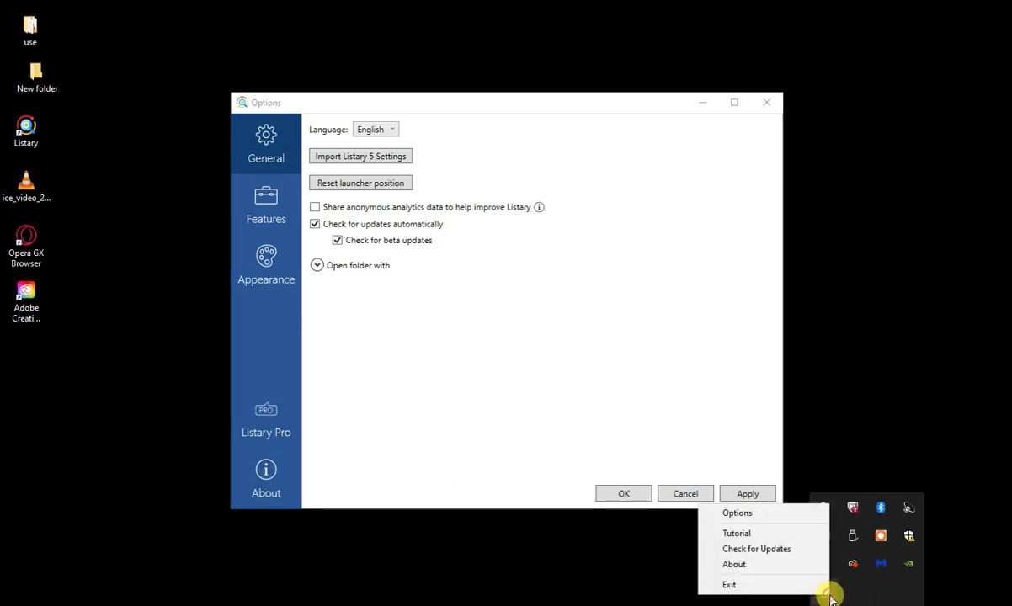
left_click(747, 535)
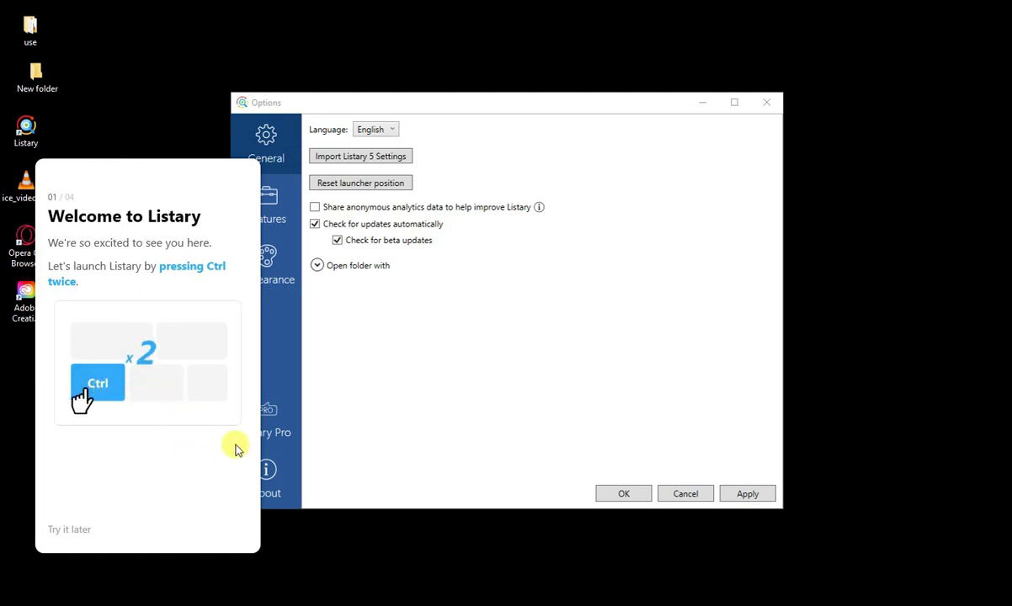
Bring up the Listary launcher, place its search bar above the Options window, and dismiss it.
key("ctrl")
key("ctrl")
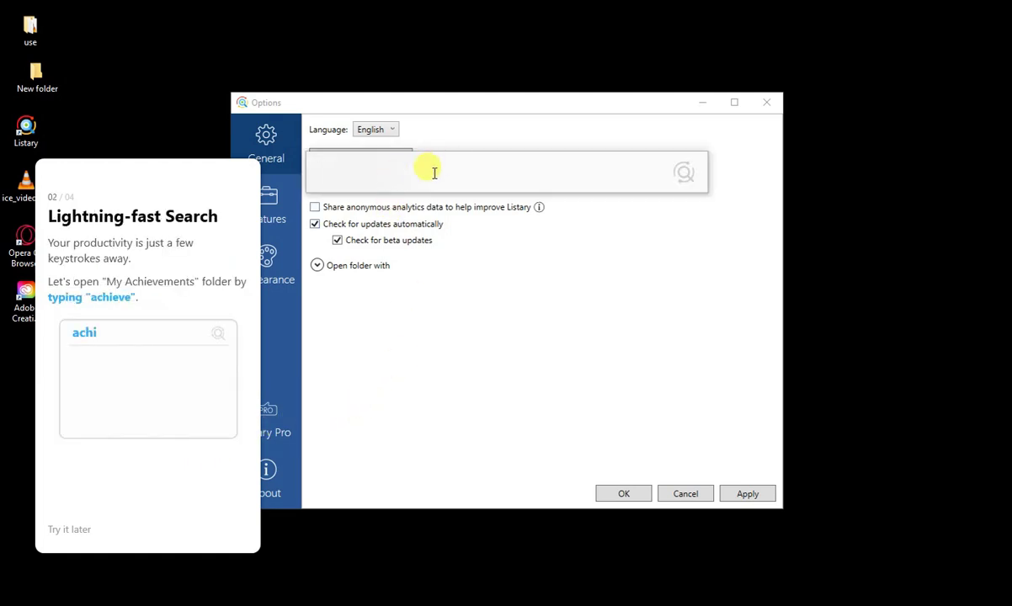
left_click_drag(678, 178, 659, 62)
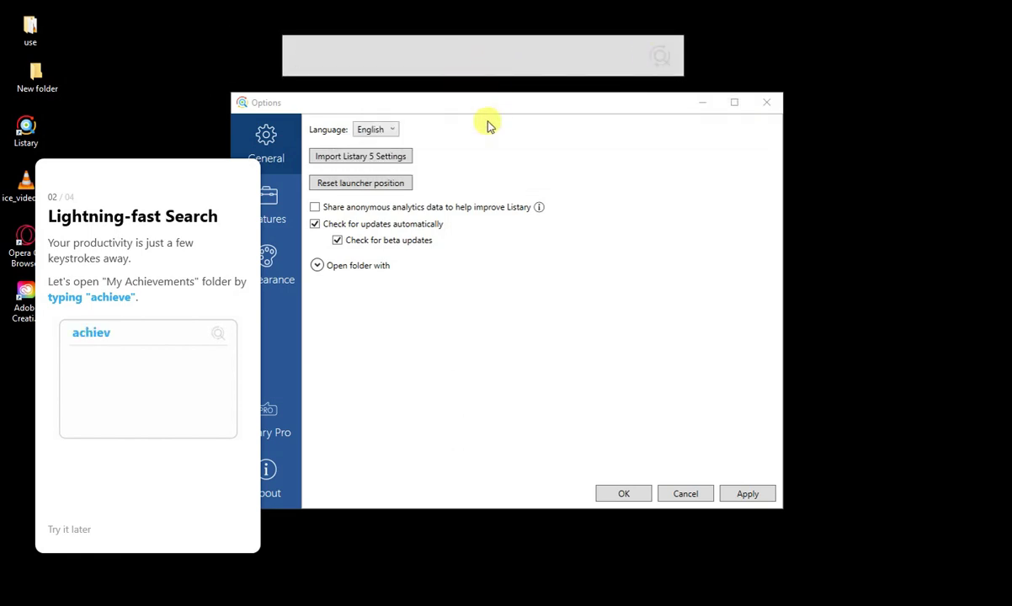
left_click(140, 57)
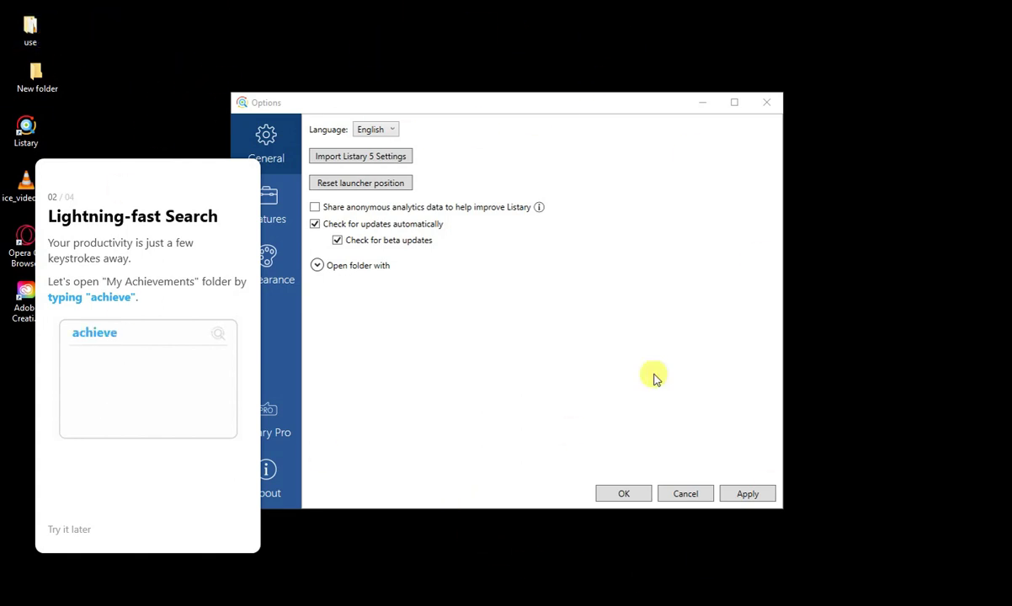
View the desktop folder "use" and close it, and check the recent searches in the empty "New folder".
double_click(30, 32)
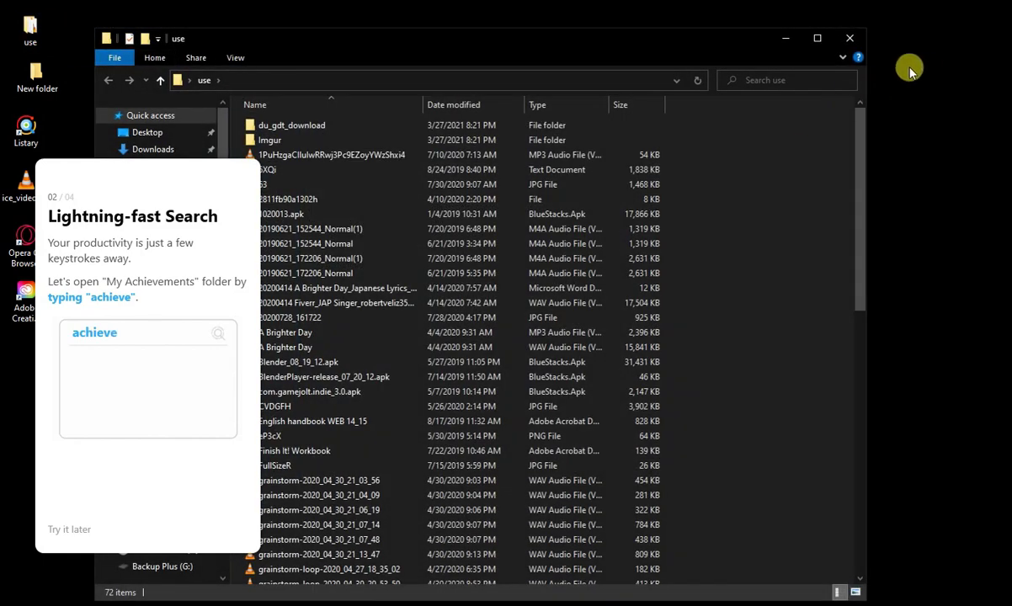
left_click(851, 37)
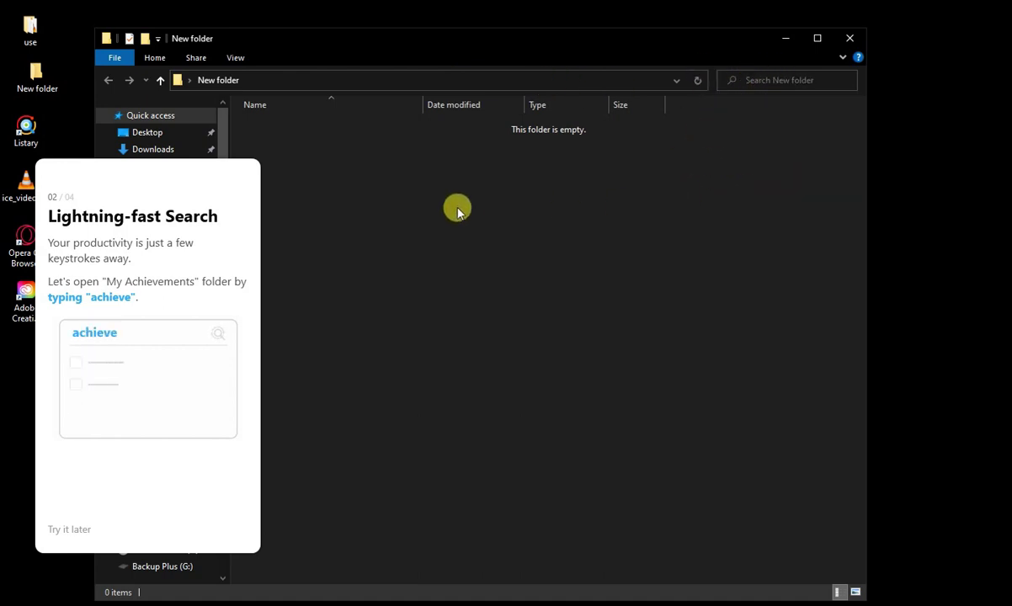
left_click(762, 79)
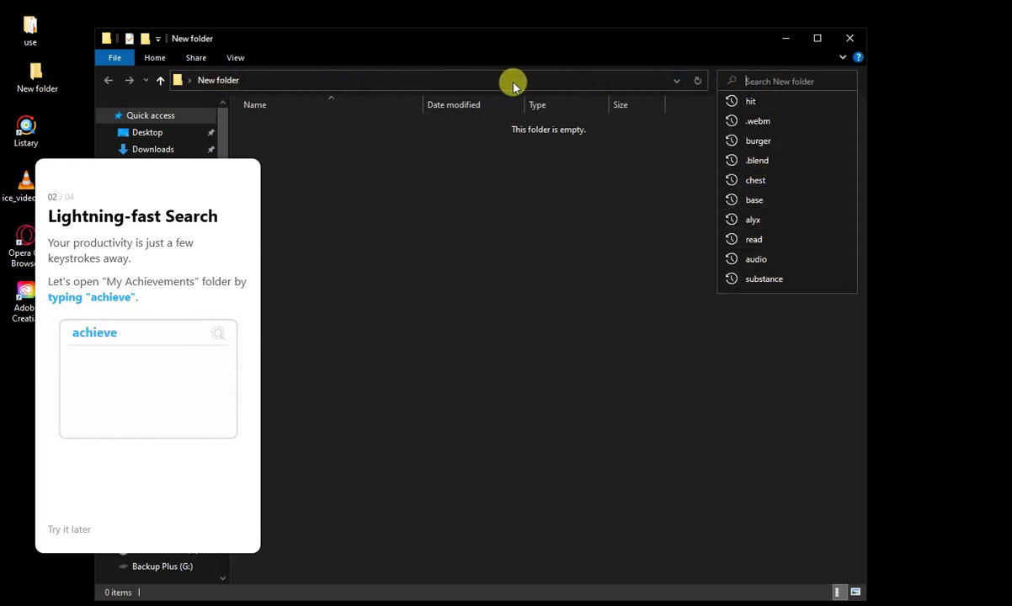
left_click(530, 290)
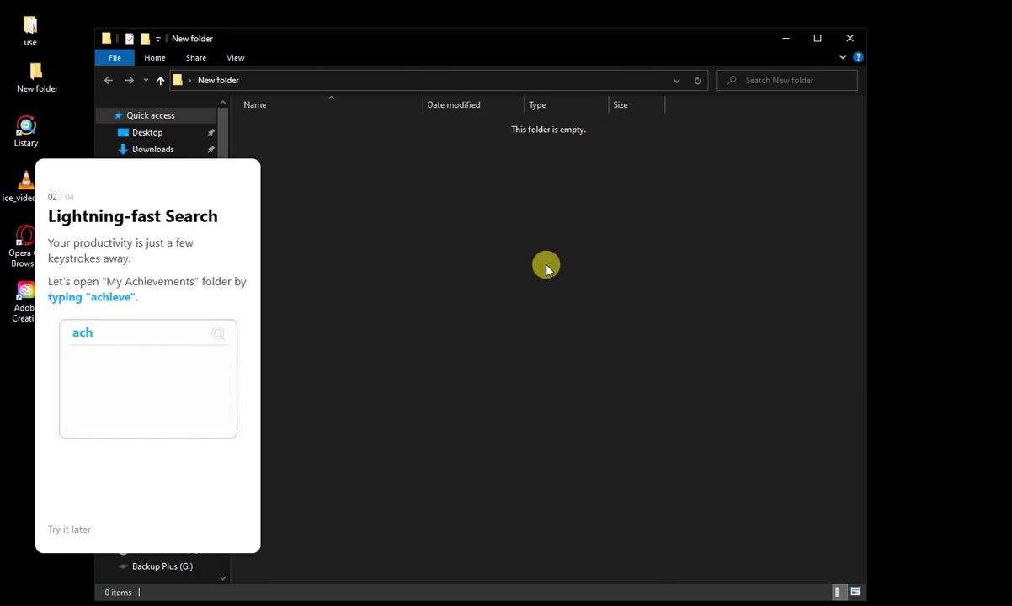
Search the computer for ".blend" files with the Listary launcher and browse the matches.
key("ctrl")
key("ctrl")
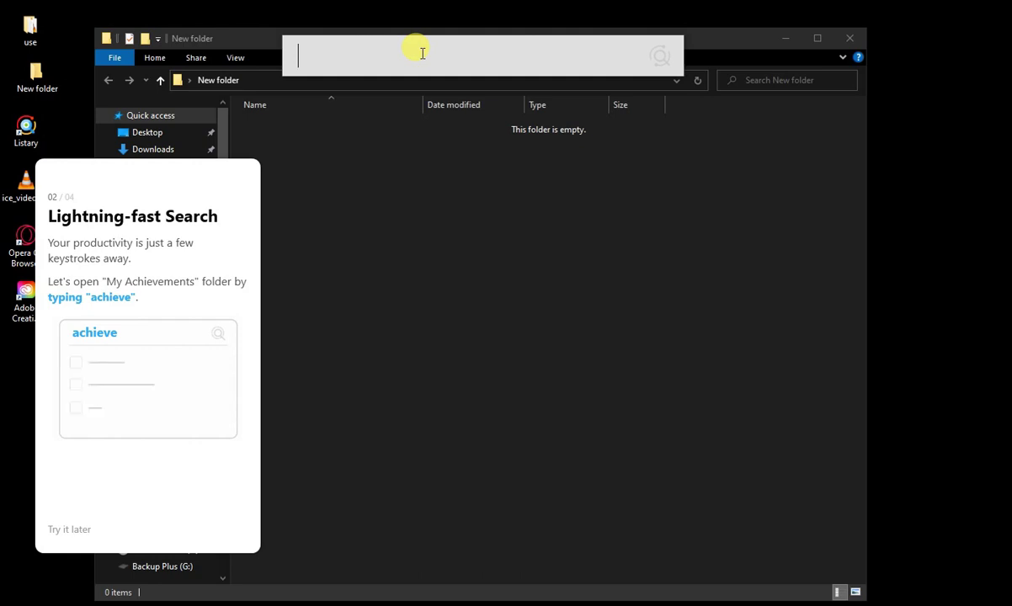
type(".blend")
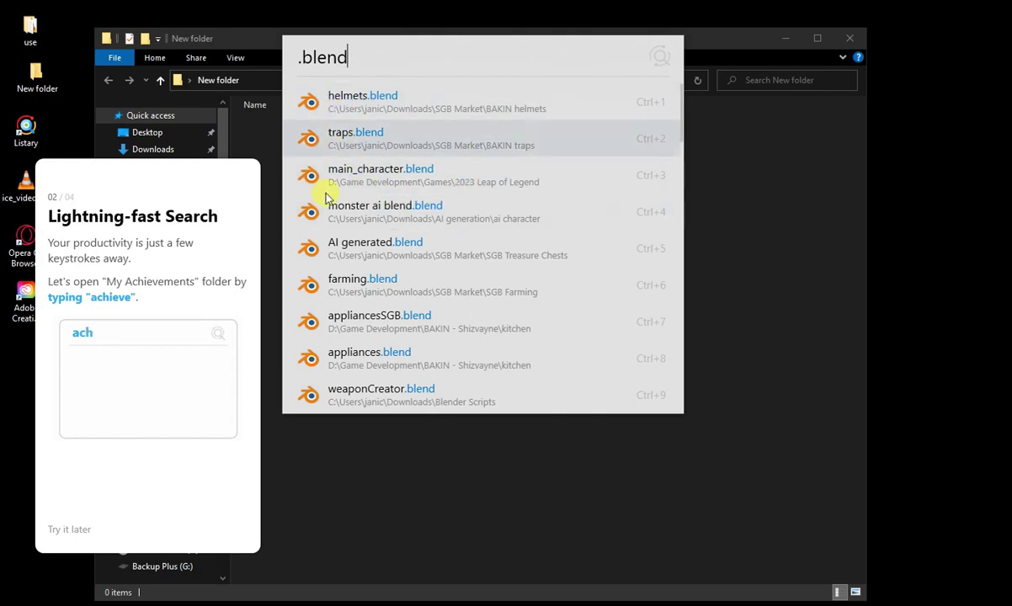
scroll(461, 206, "down", 6)
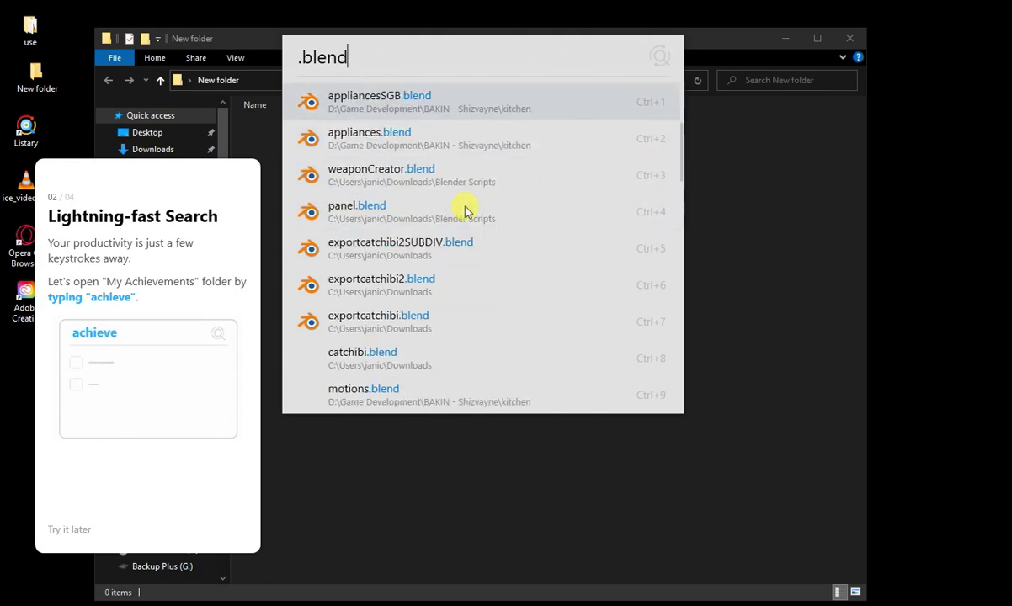
scroll(463, 209, "down", 8)
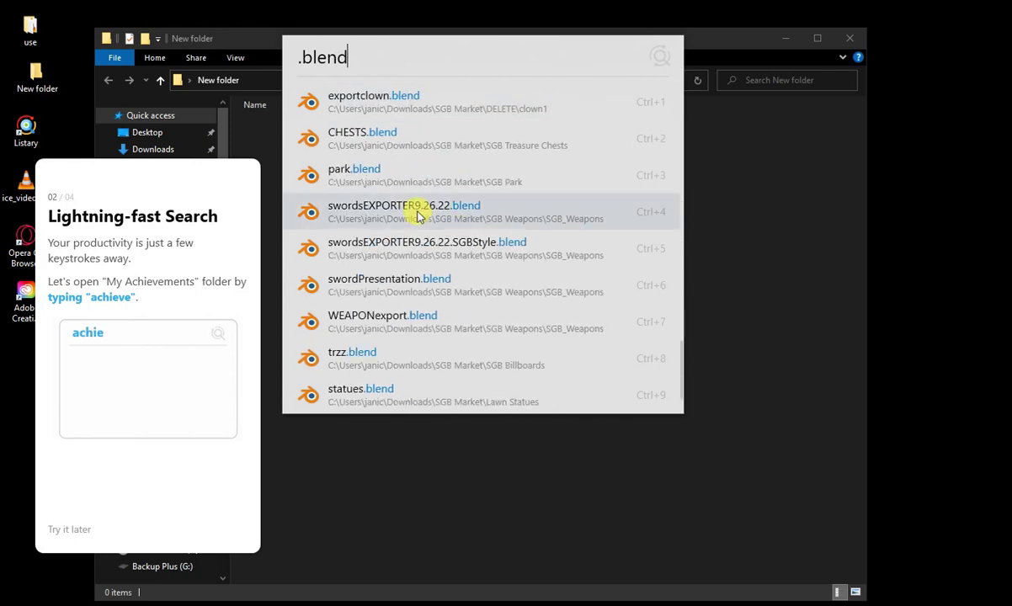
scroll(403, 228, "up", 14)
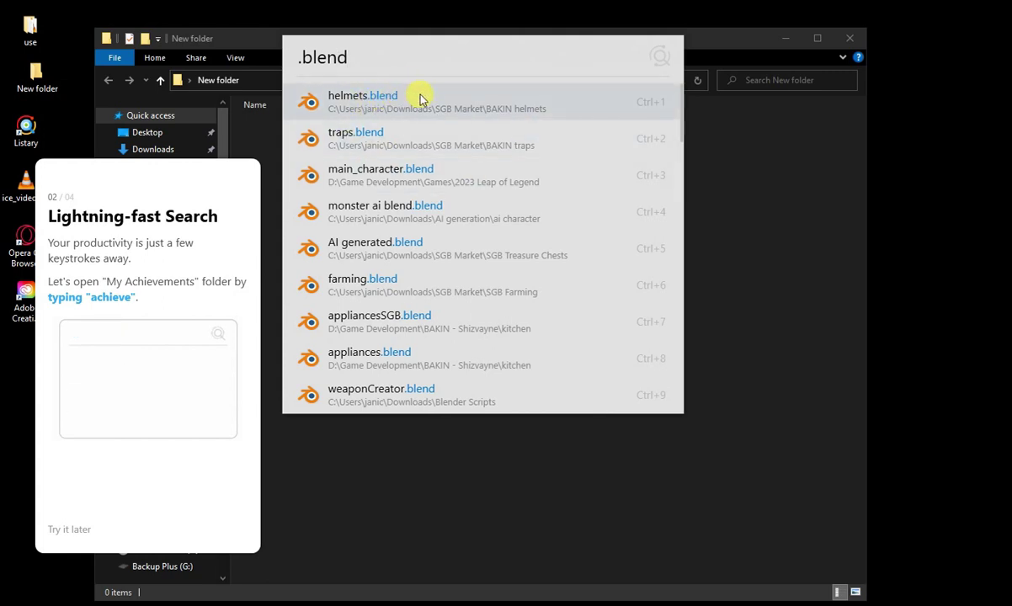
Review the available actions for helmets.blend and open its containing folder.
right_click(420, 95)
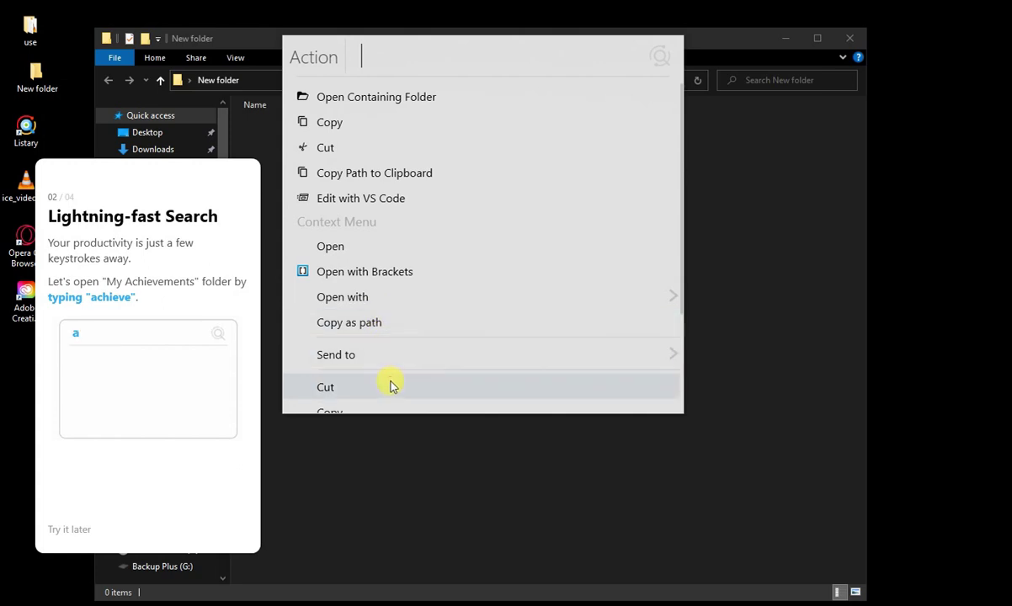
scroll(396, 282, "down", 2)
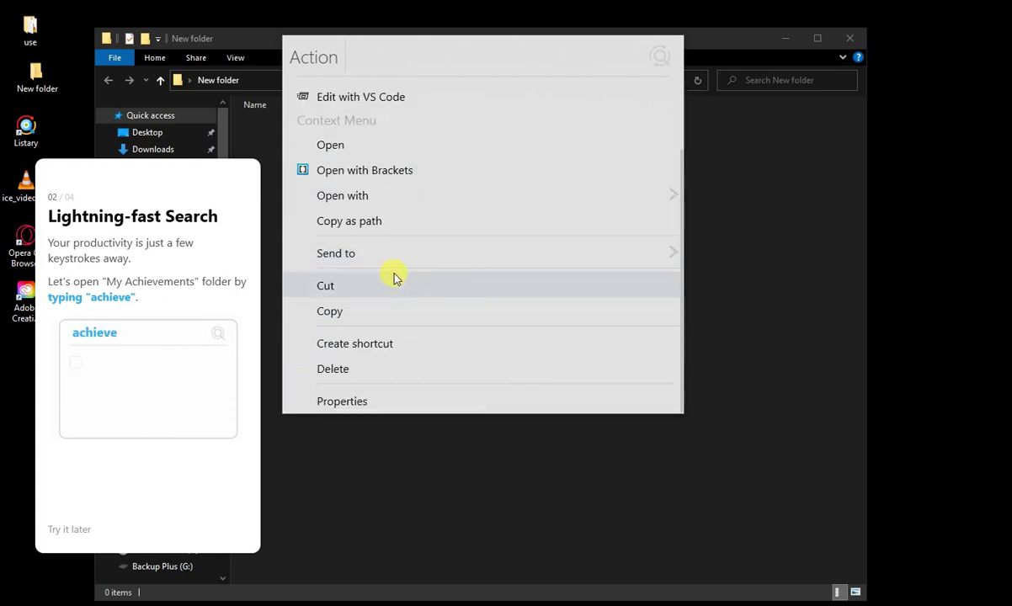
scroll(452, 176, "up", 2)
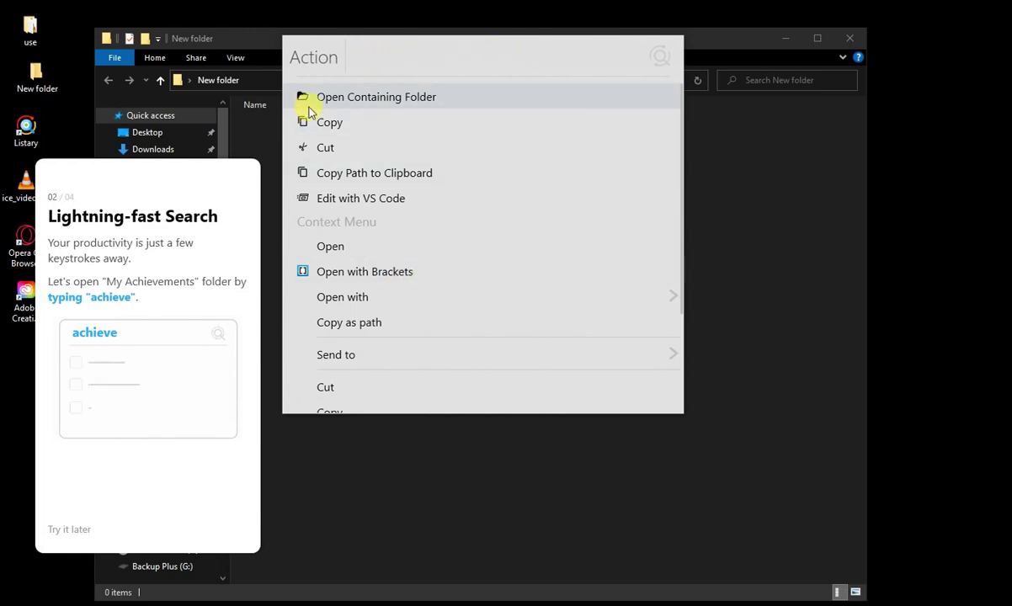
key("Escape")
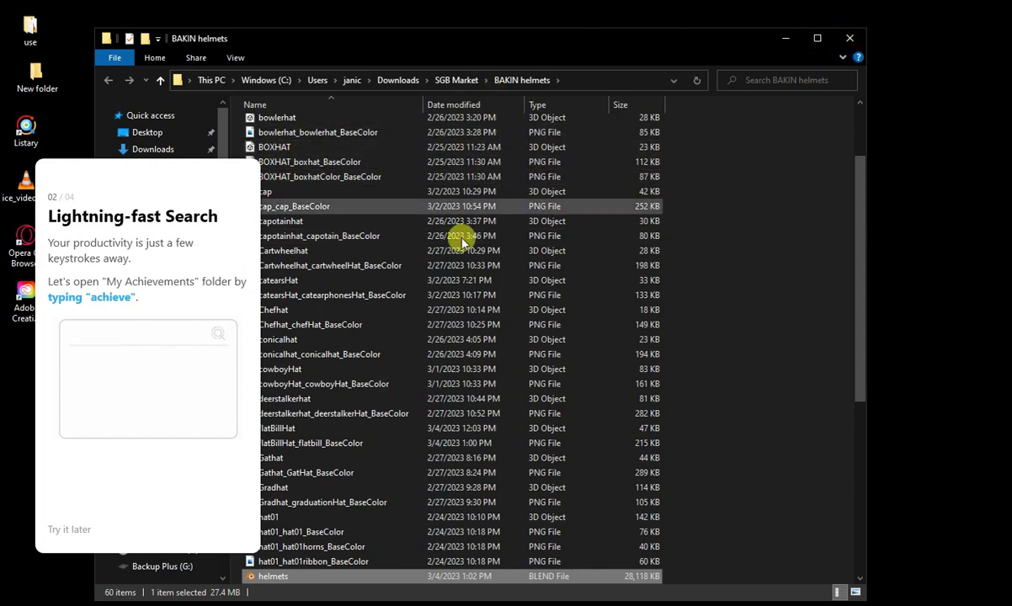
Search for "helmets" from within the BAKIN helmets folder, dismiss the matches and close the open folder windows.
left_click(756, 250)
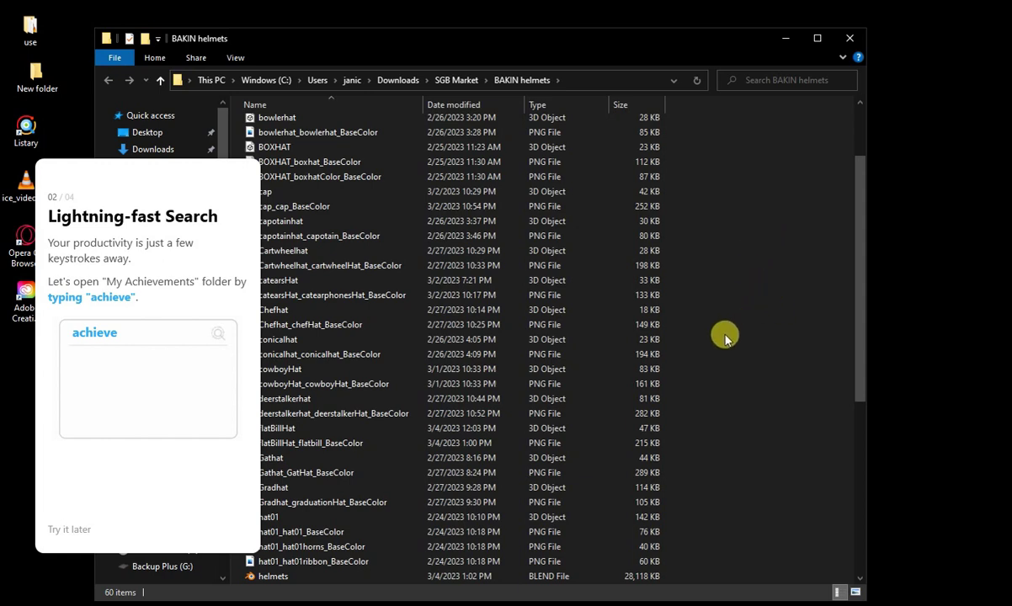
left_click(730, 363)
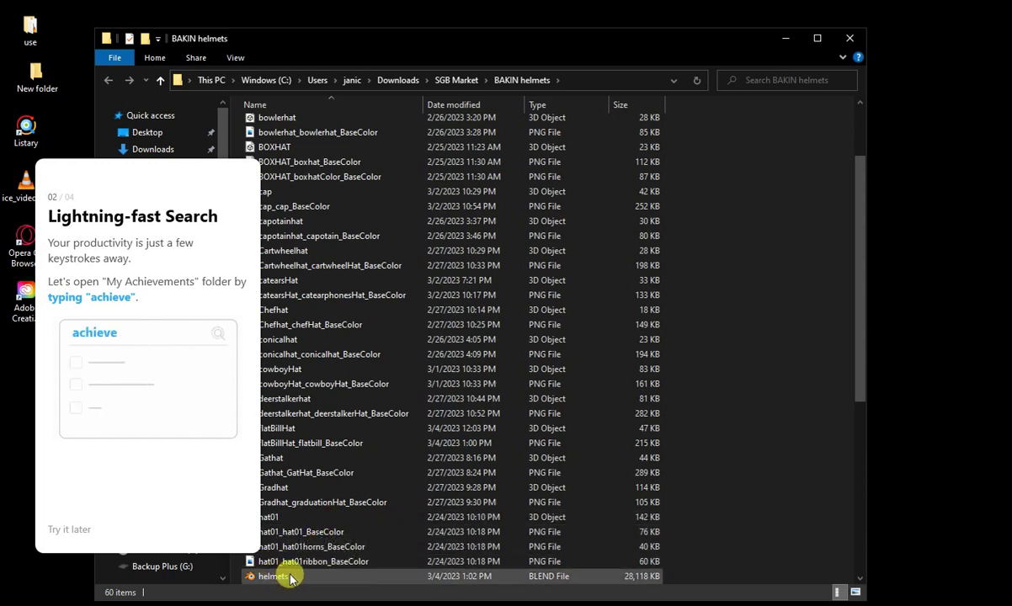
type("h")
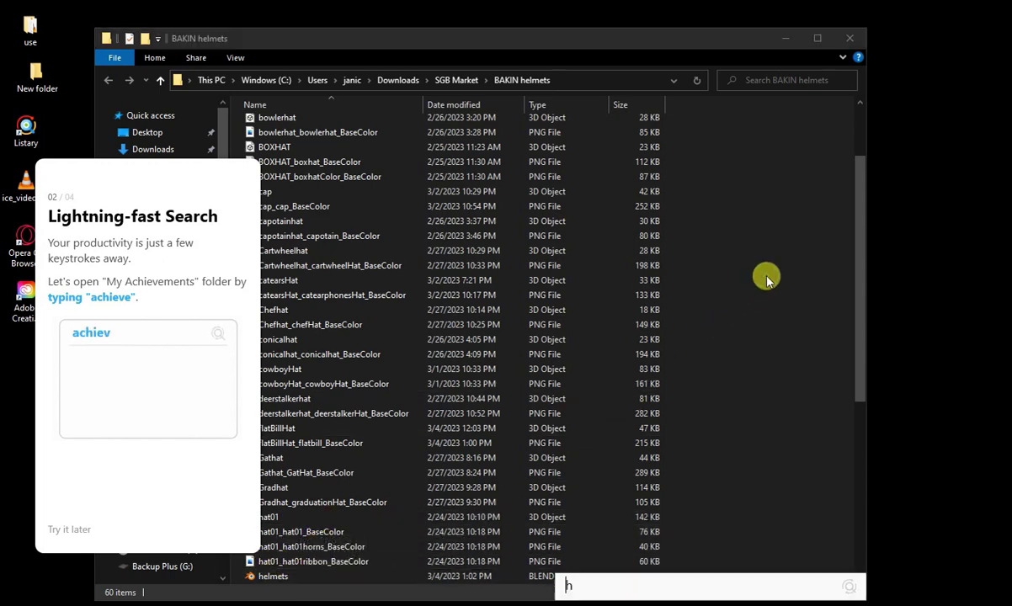
type("elmets")
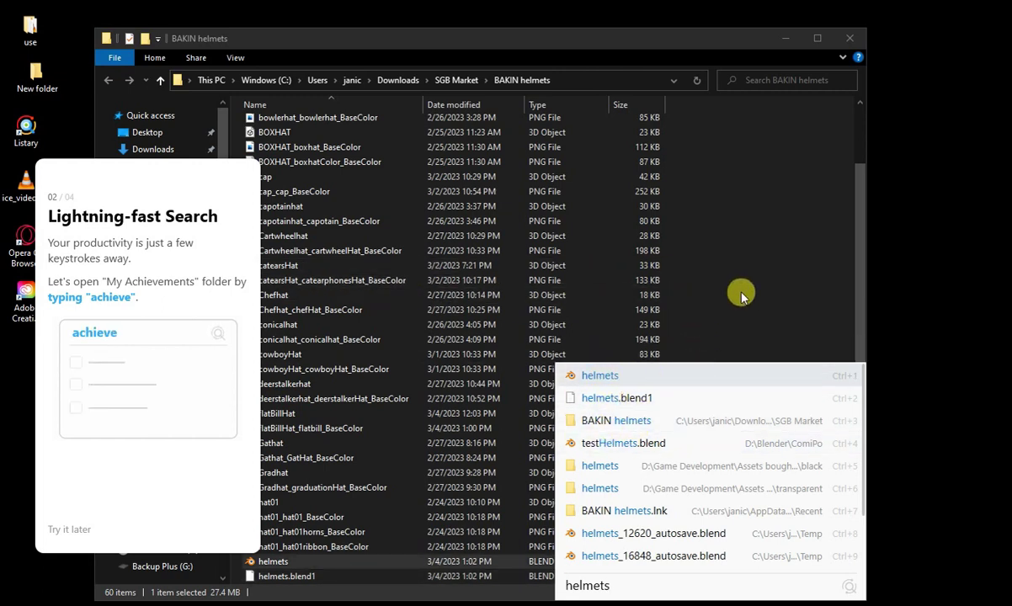
key("Escape")
left_click(849, 38)
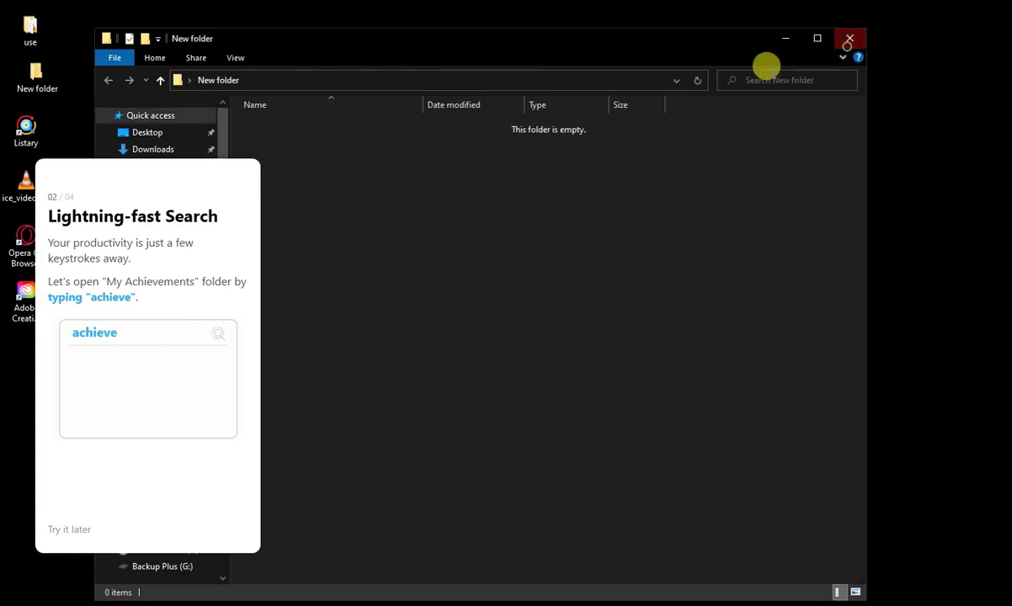
left_click(855, 38)
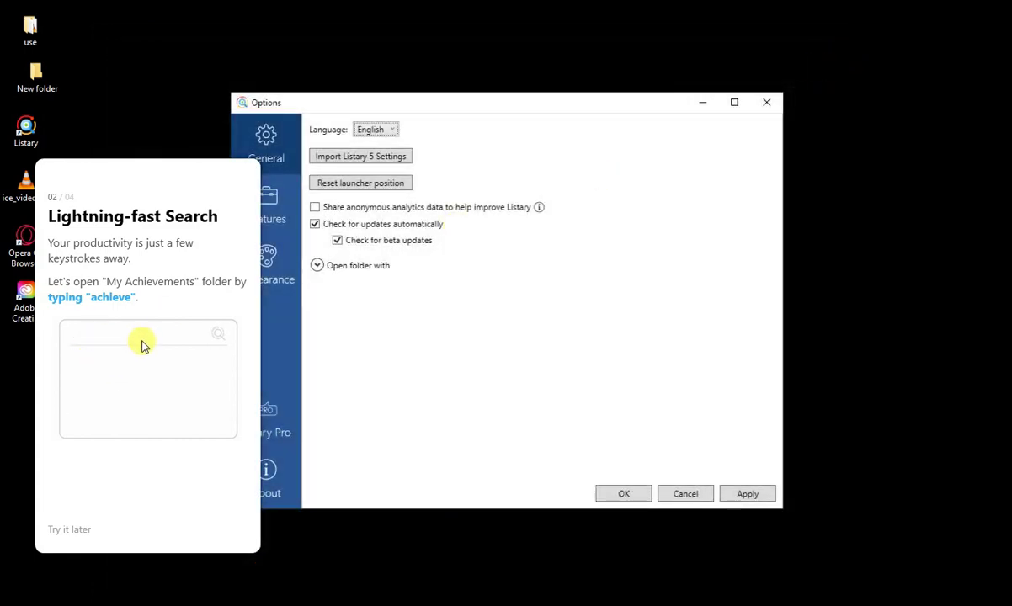
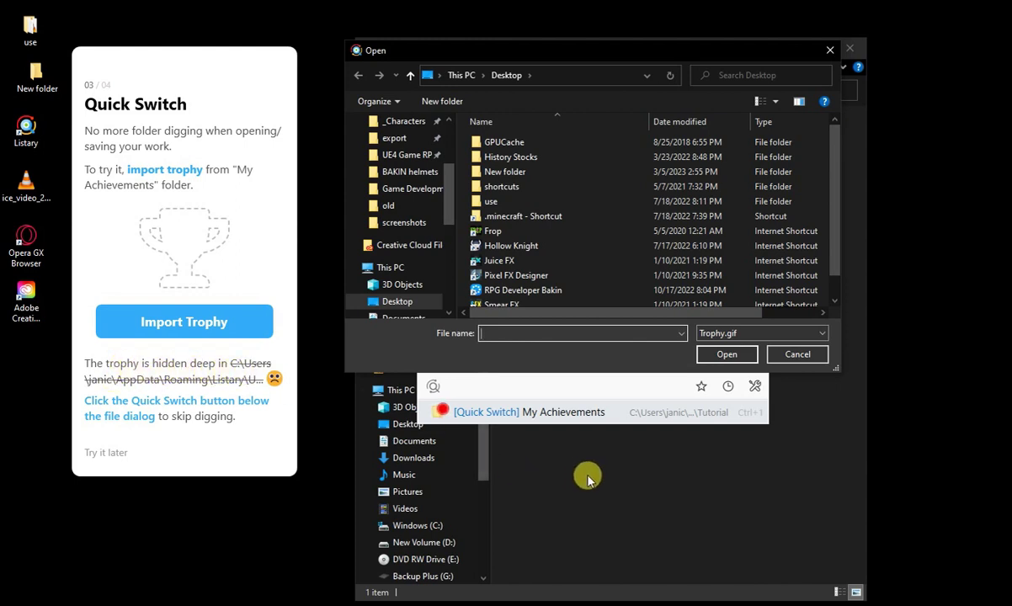
Move the Open dialog clear of the folder window behind it and use Quick Switch to jump to My Achievements.
left_click(865, 103)
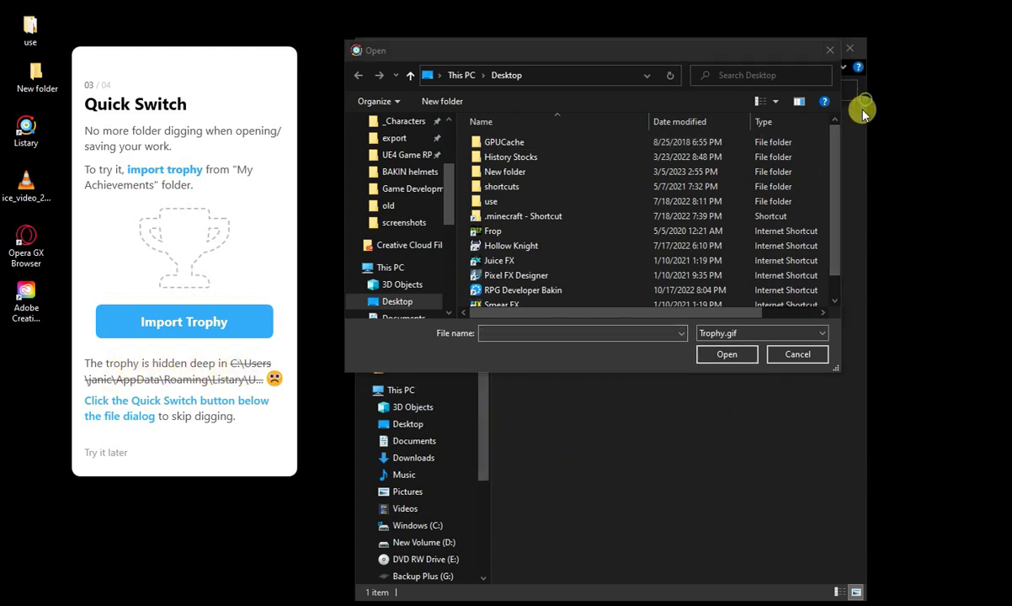
left_click_drag(750, 59, 720, 164)
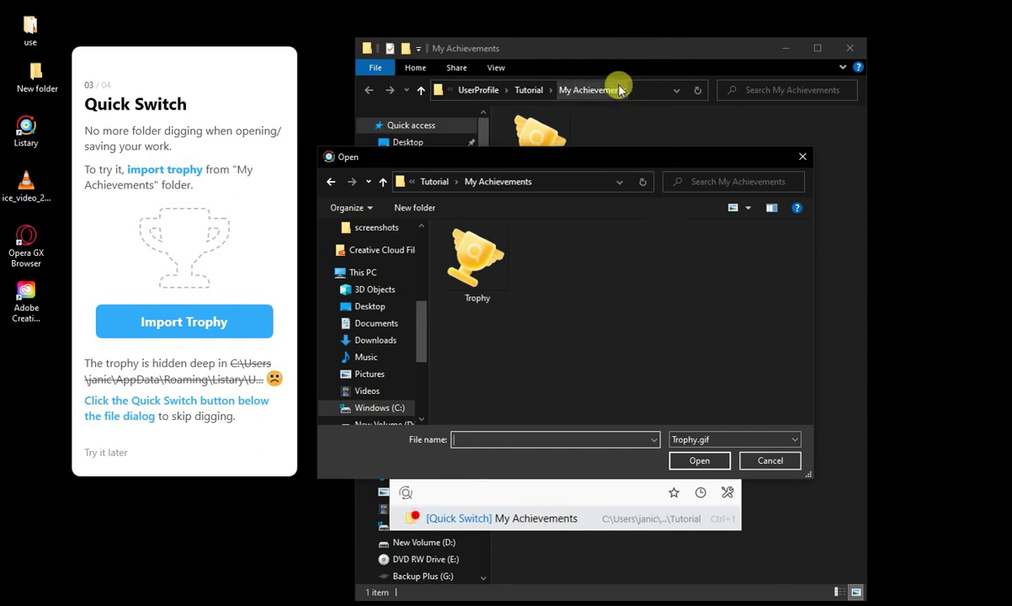
left_click(463, 520)
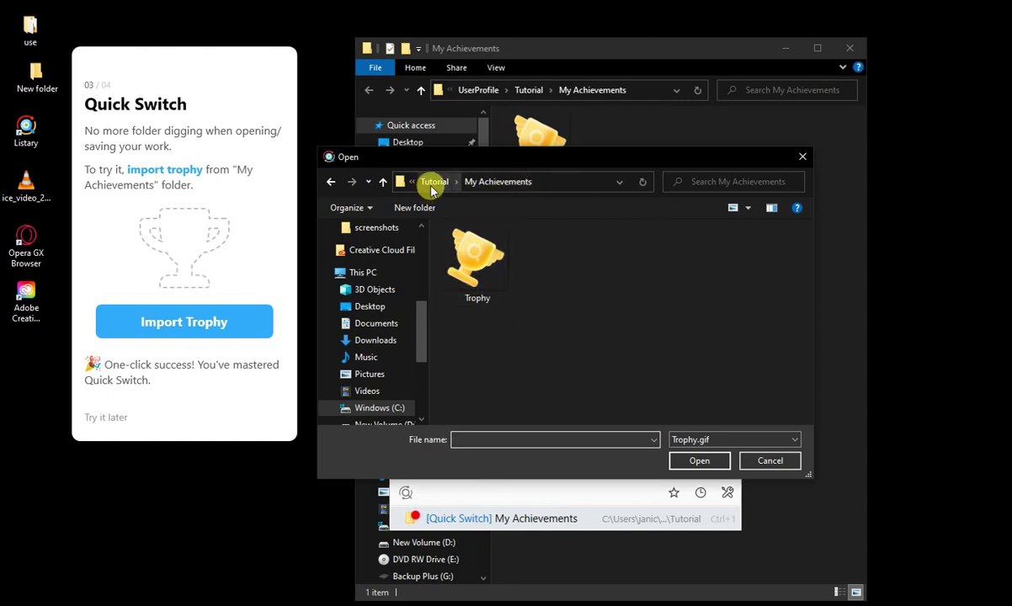
Browse the Open dialog to the Music folder and return to My Achievements with Quick Switch.
left_click(432, 182)
double_click(382, 181)
left_click(365, 357)
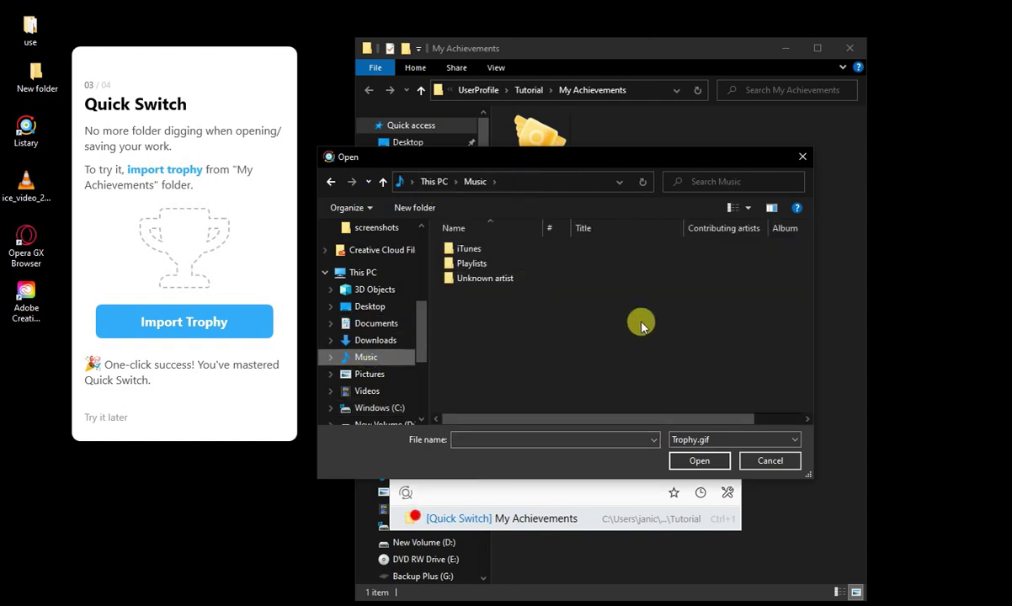
left_click(477, 519)
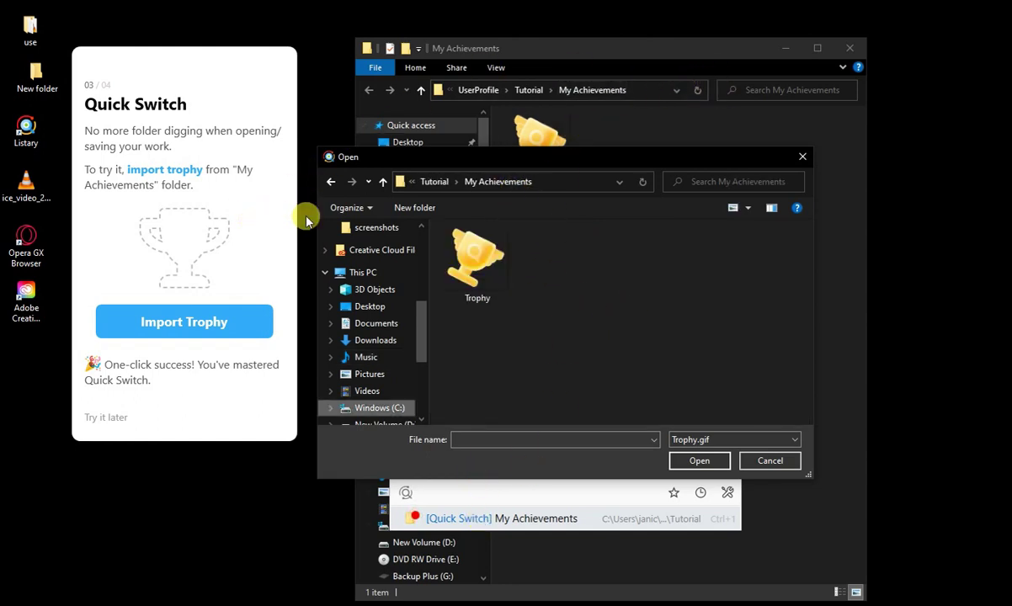
Import the Trophy file into the Quick Switch tutorial, advance to the last tutorial page and finish it.
double_click(476, 261)
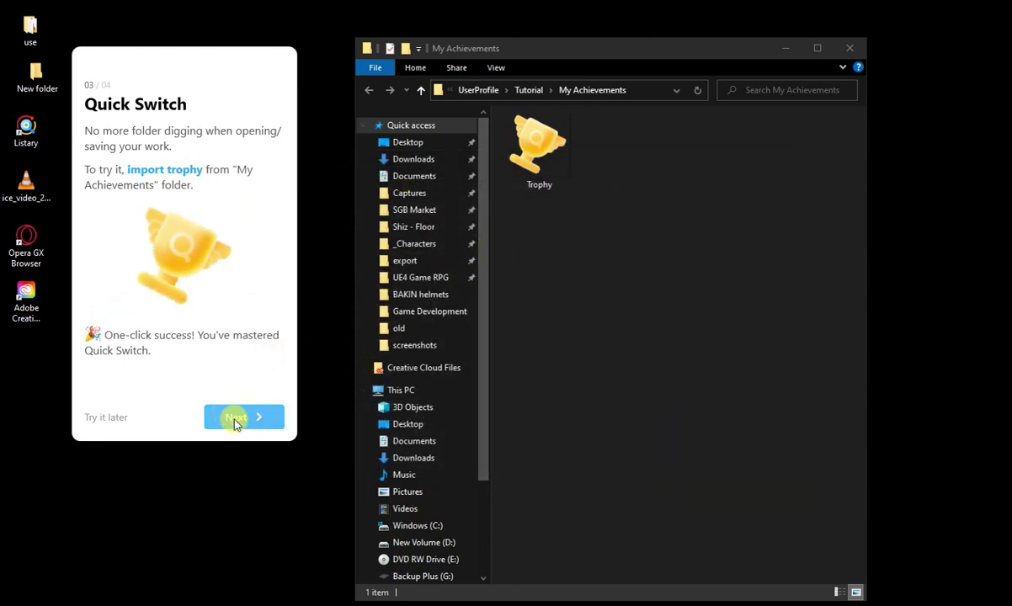
left_click(234, 417)
left_click(187, 340)
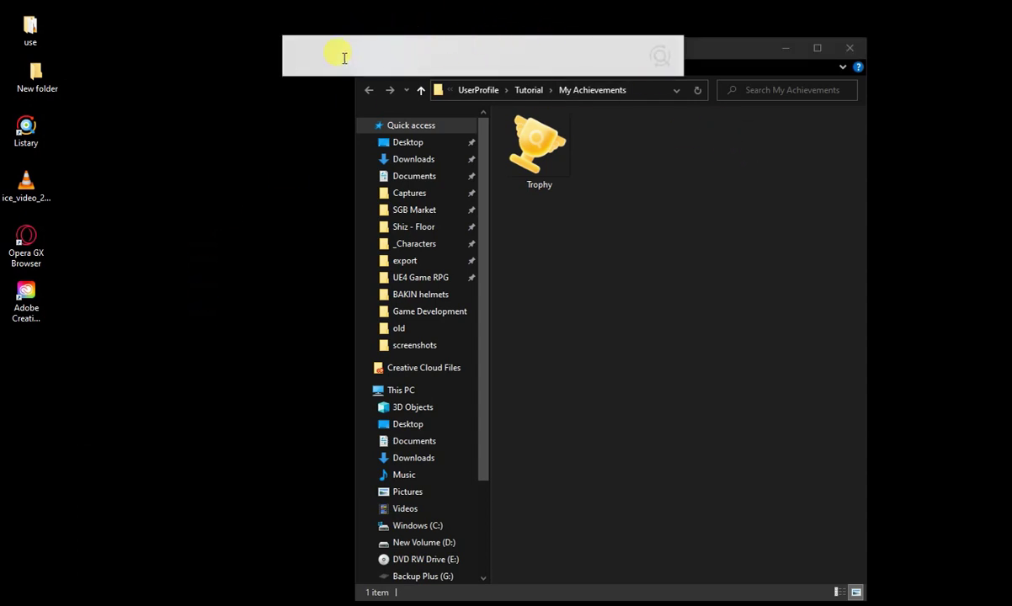
Move the Listary launcher bar to the upper-left corner of the desktop and dismiss it.
left_click_drag(674, 55, 447, 5)
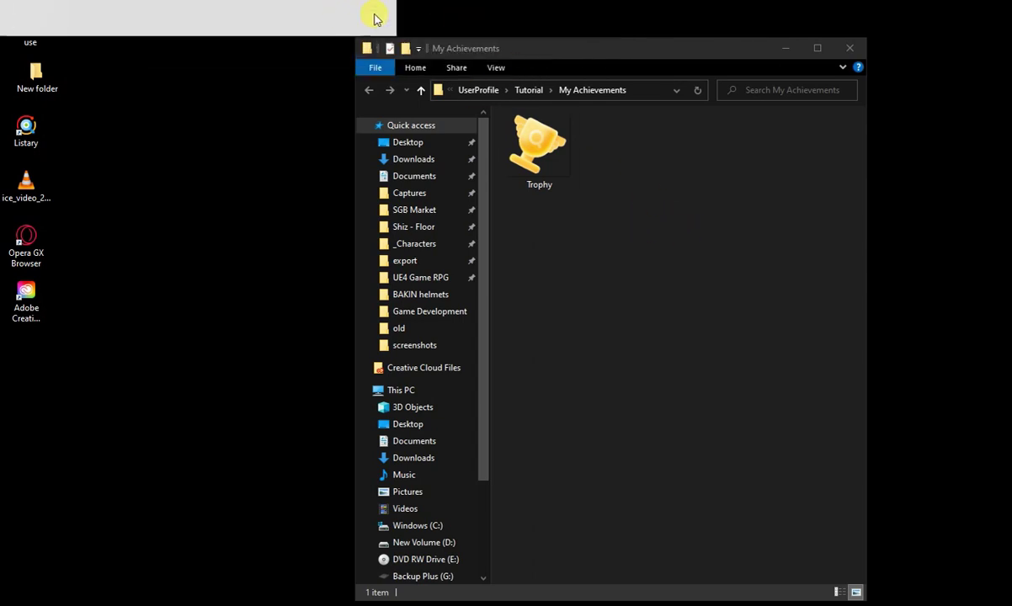
left_click(630, 248)
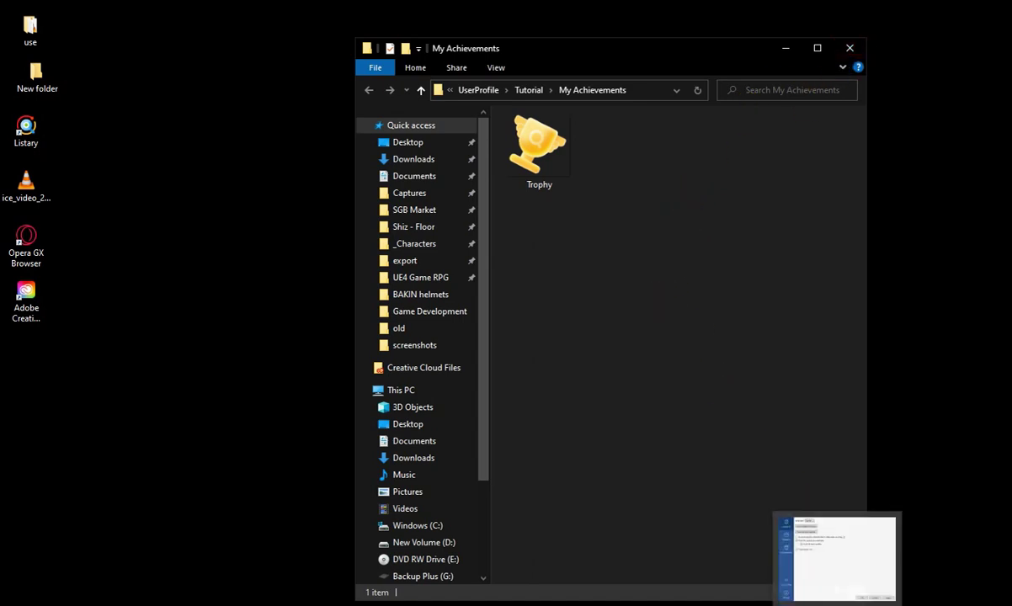
Bring up the Listary Options and review the Appearance and General settings.
left_click(792, 594)
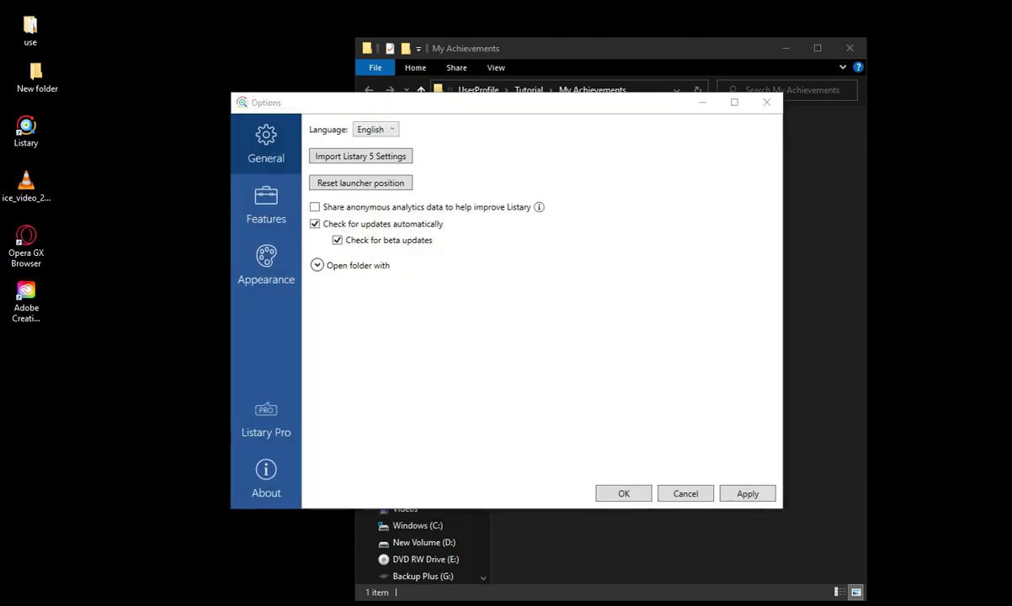
left_click(849, 602)
right_click(829, 593)
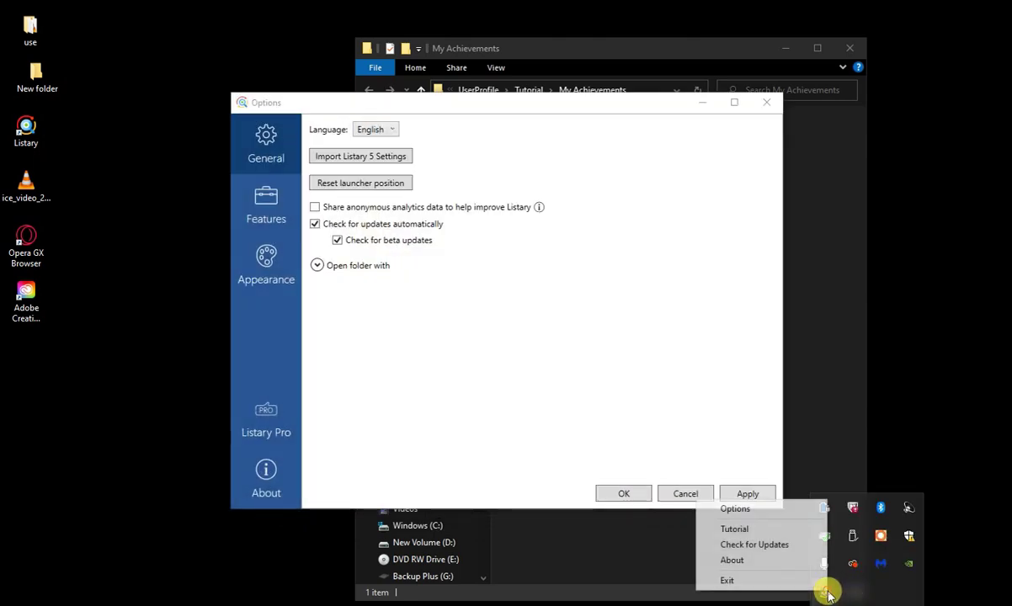
left_click(741, 509)
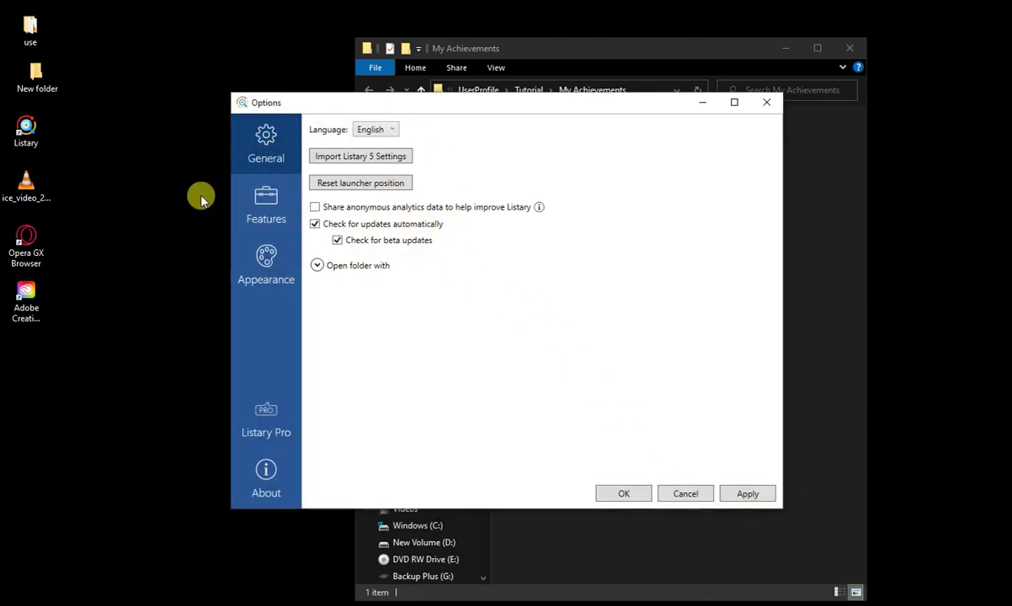
left_click(282, 280)
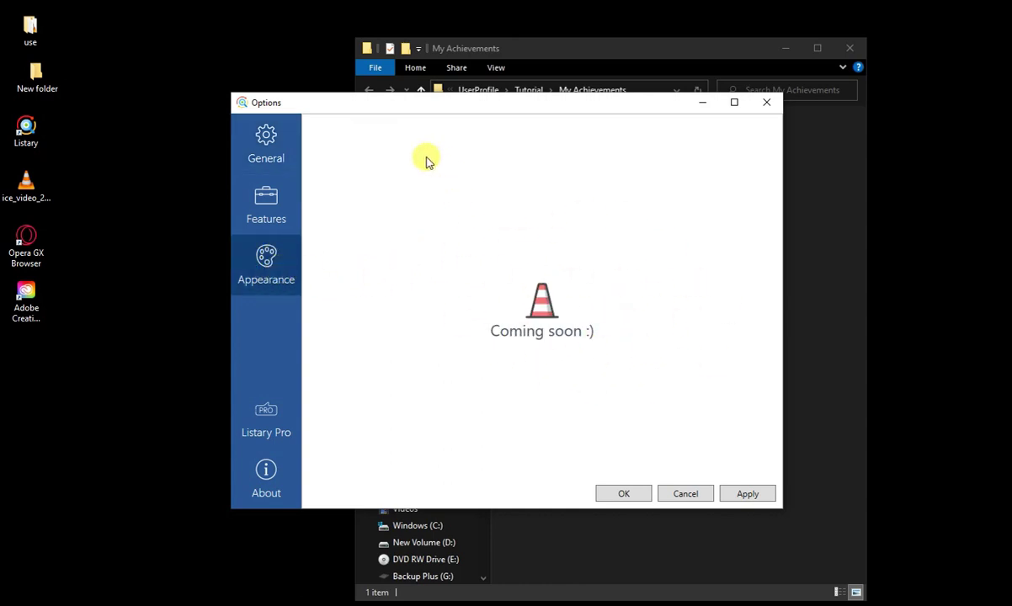
left_click(274, 163)
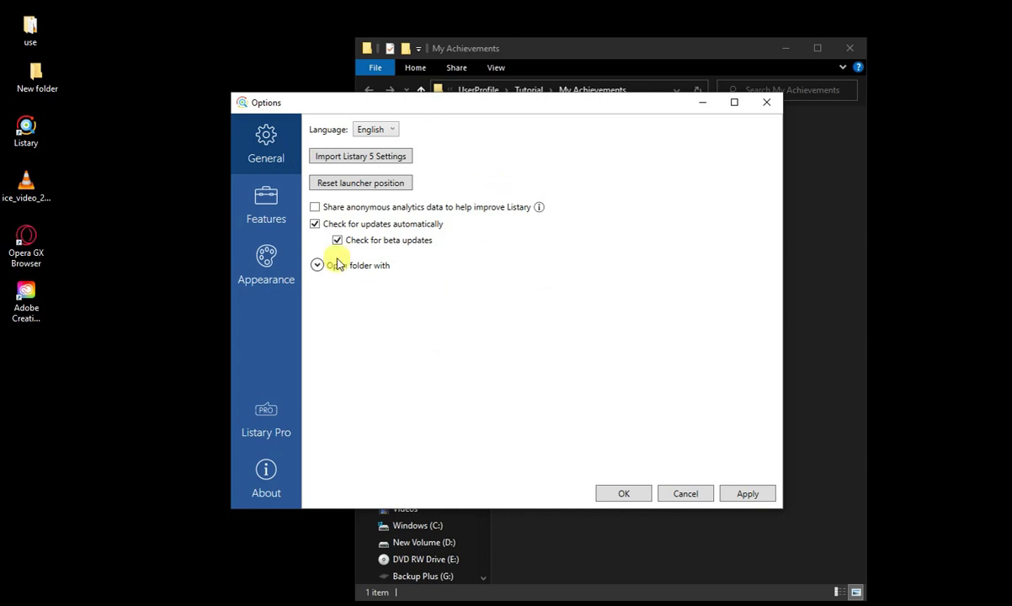
Review the Commands keywords, run PowerShell from the launcher with the keyword "psh", and close the PowerShell window.
left_click(261, 200)
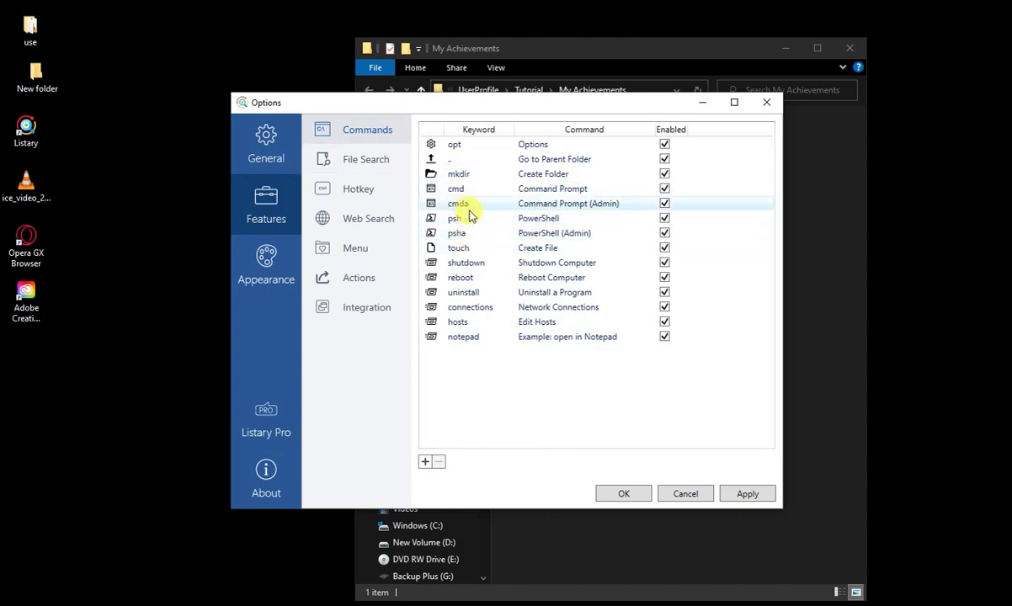
key("ctrl")
key("ctrl")
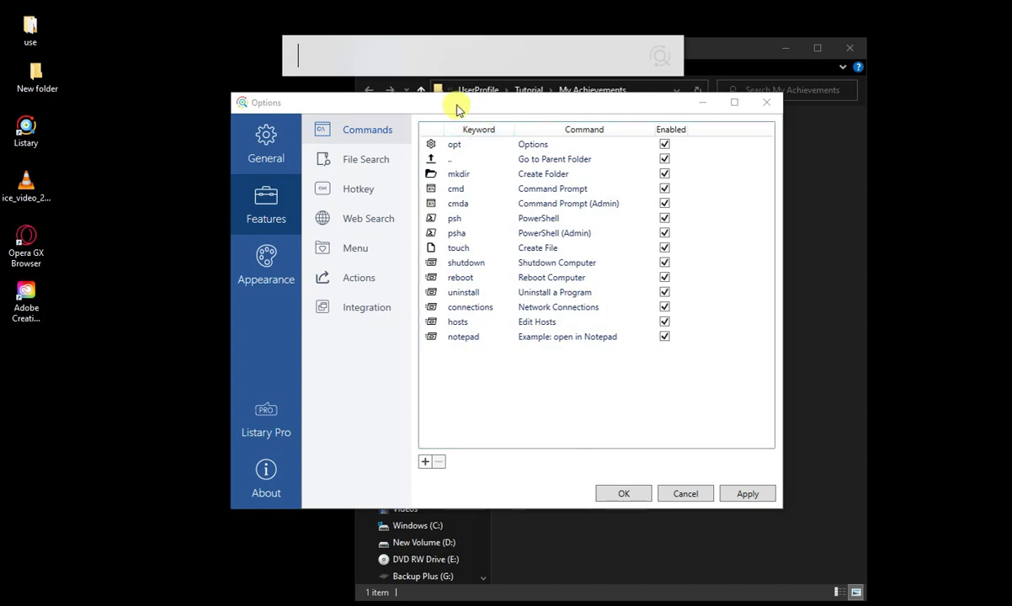
type("psh")
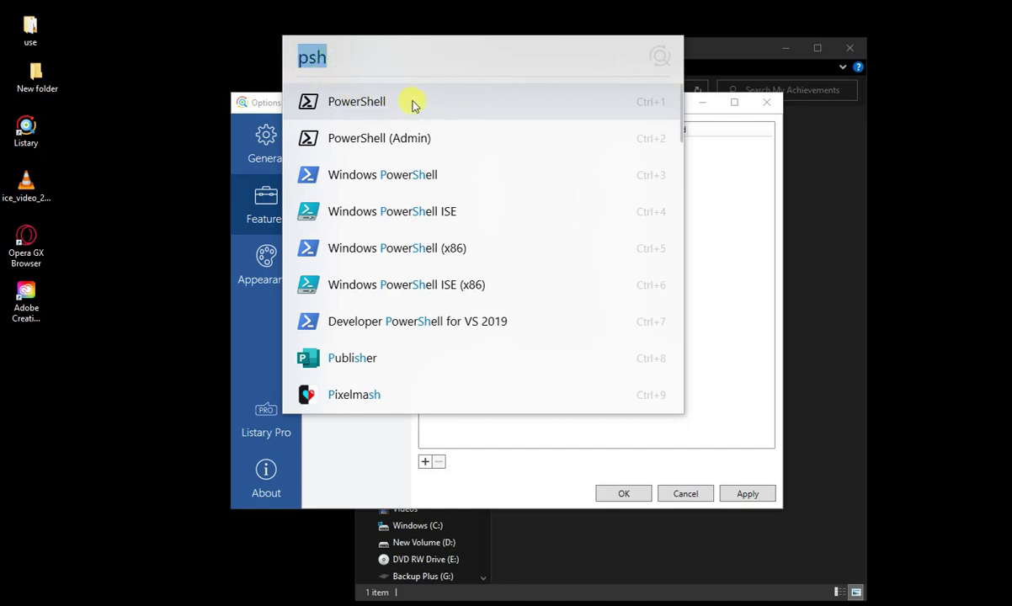
left_click(377, 102)
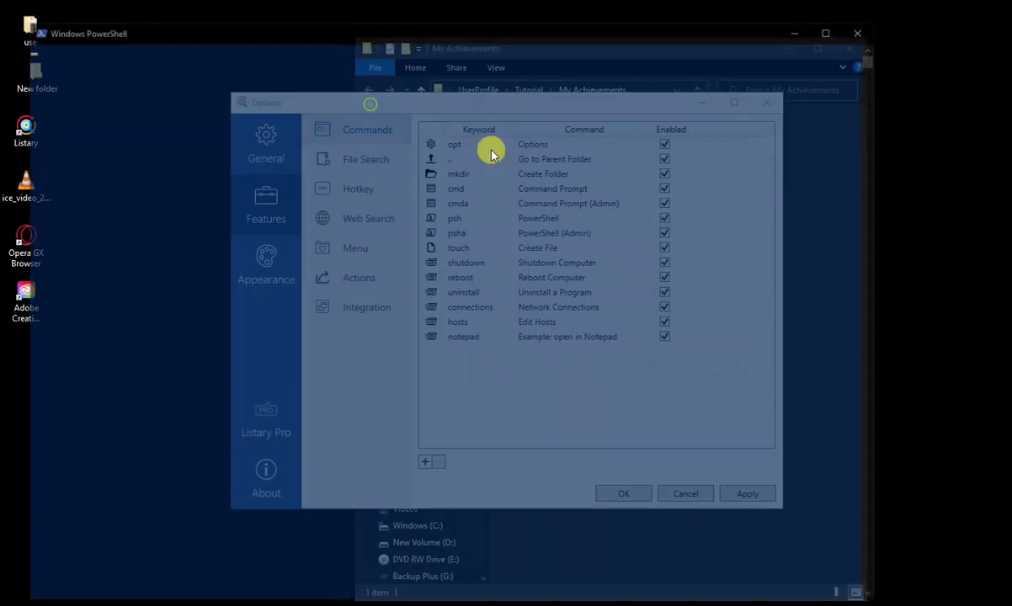
left_click(864, 31)
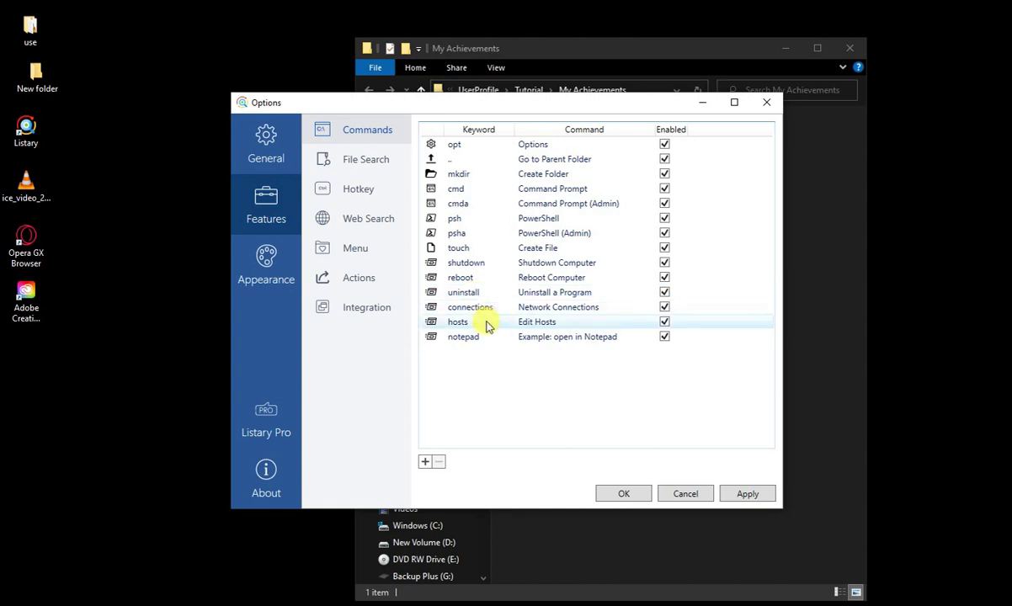
Examine the File Search filters for Picture, Video and Audio, including their keywords and file extensions.
left_click(373, 163)
left_click(355, 133)
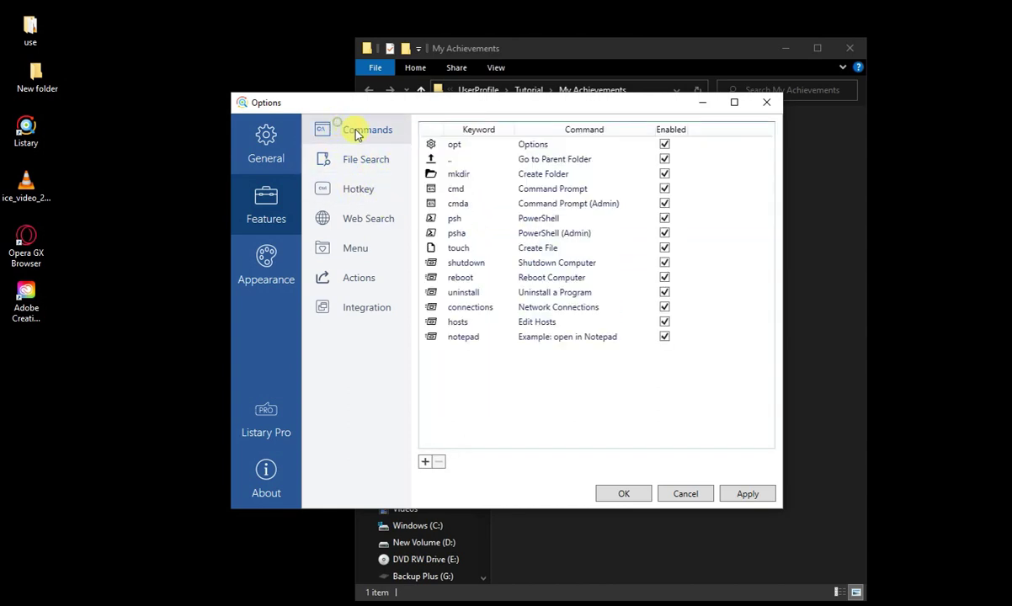
left_click(359, 162)
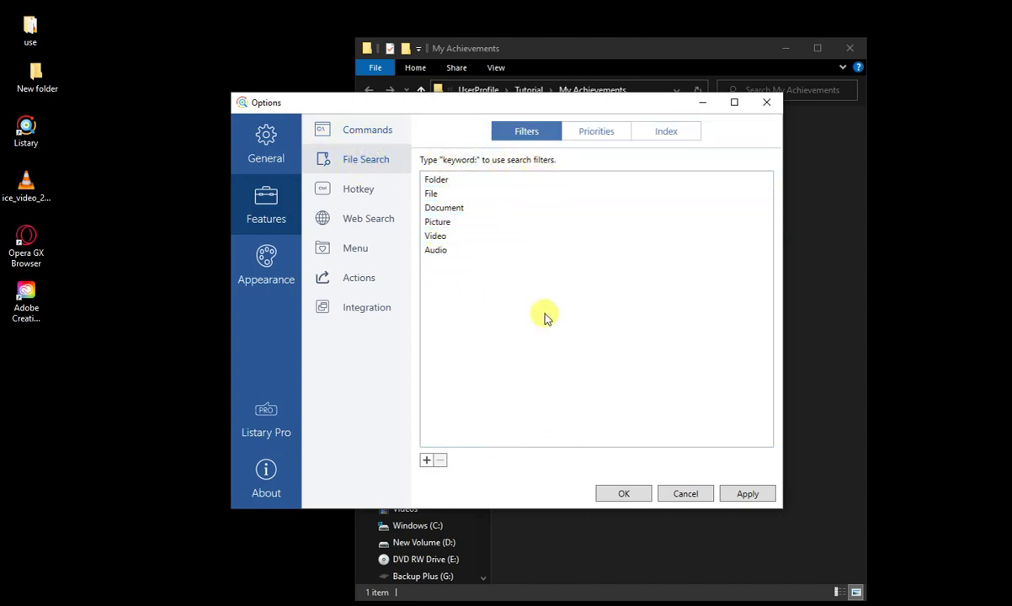
left_click(444, 226)
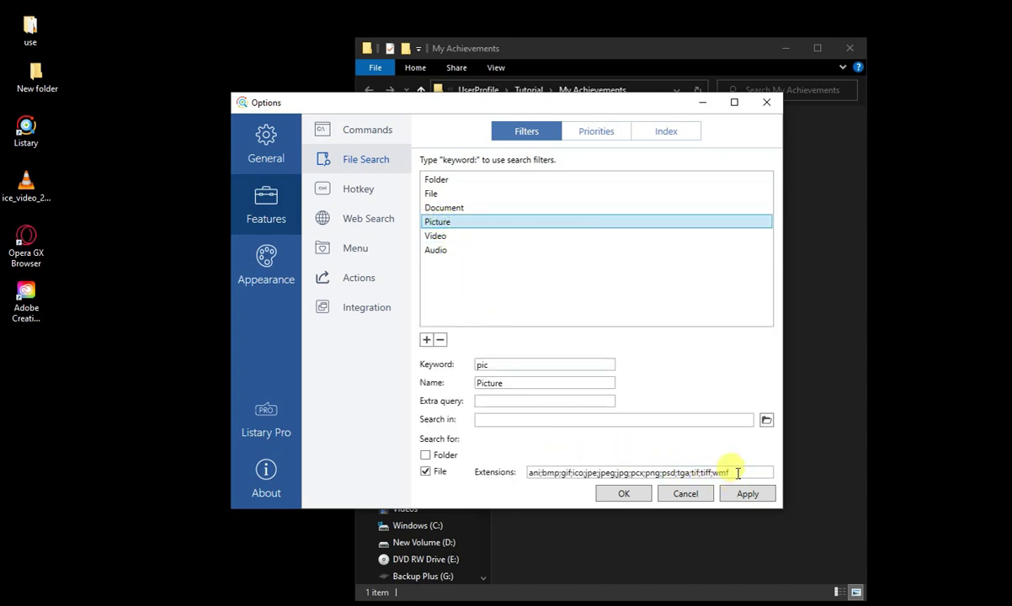
left_click_drag(738, 473, 523, 472)
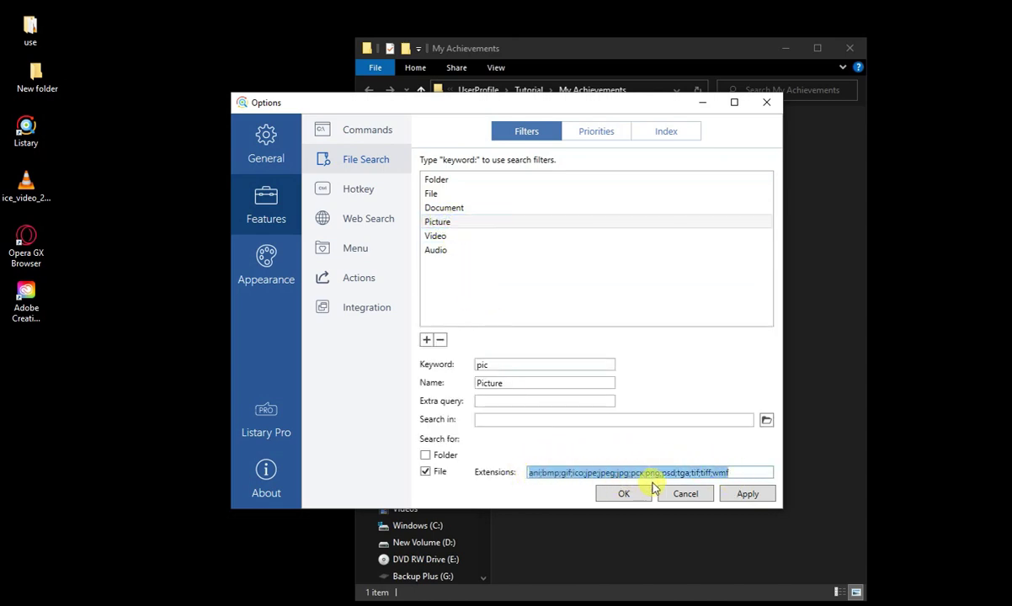
left_click(446, 236)
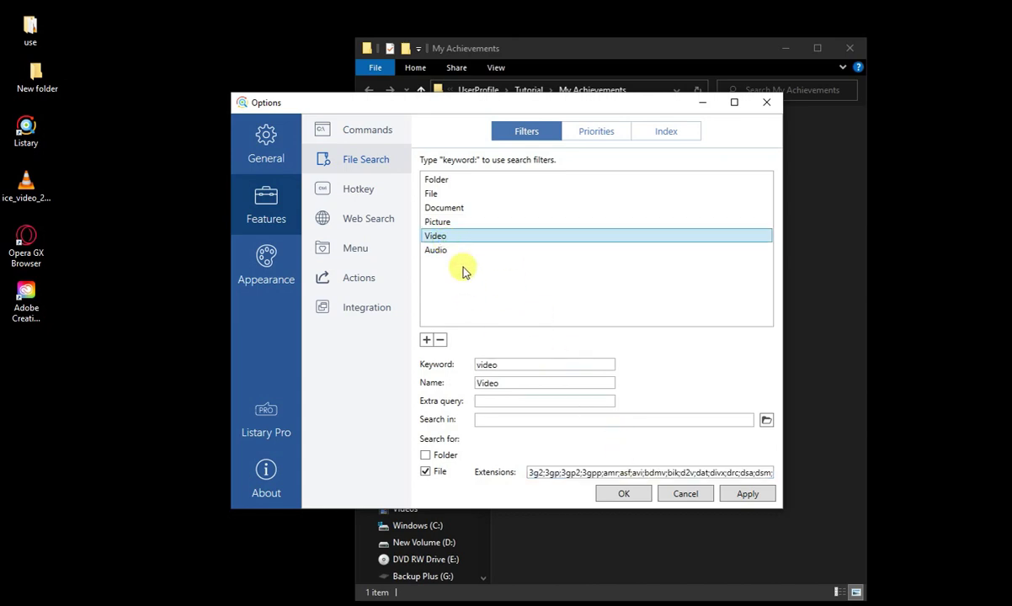
left_click(442, 250)
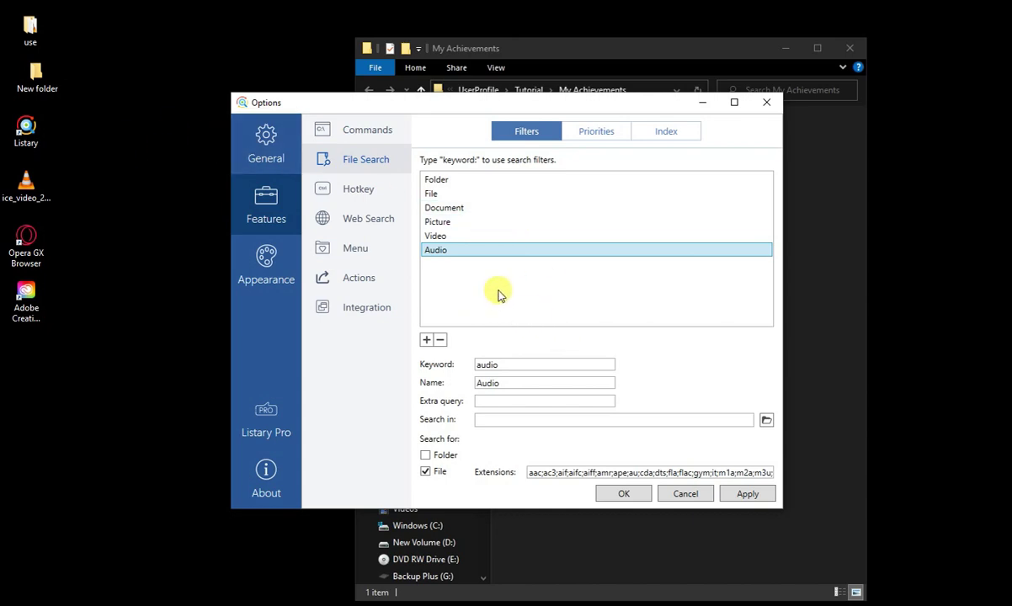
Add a new File Search filter with the keyword and name "blender".
left_click(426, 339)
left_click(443, 266)
key("Tab")
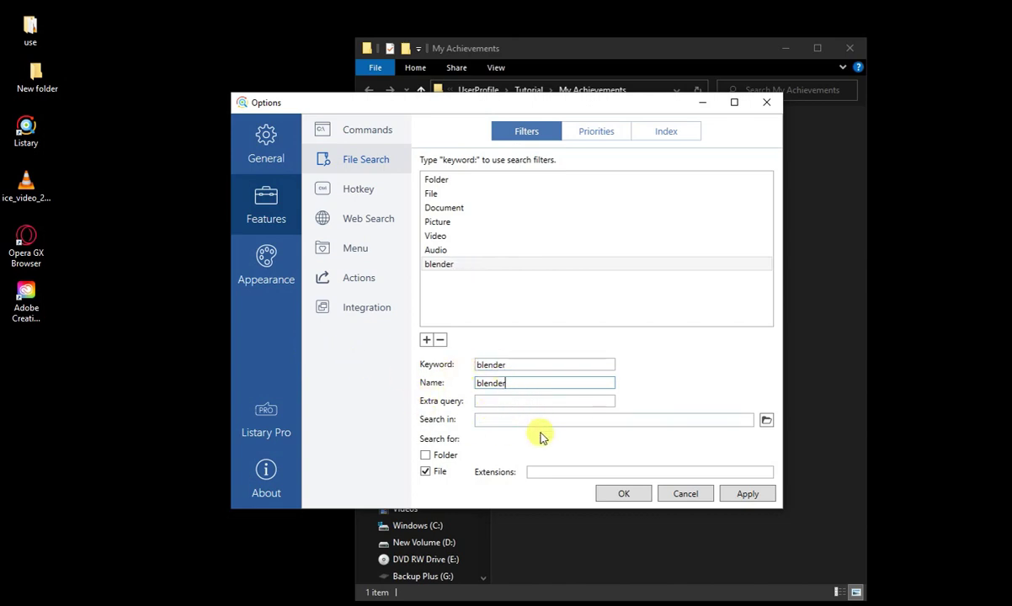
Set the blender filter's extensions to ".blend;.obj;.fbx", using the Audio filter as a format reference, and apply the change.
left_click(542, 472)
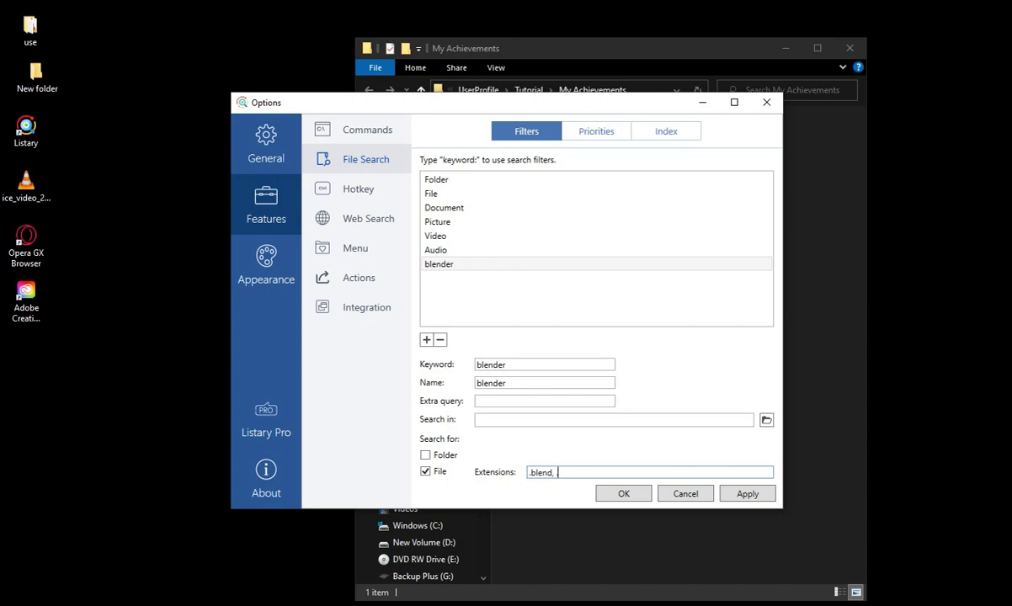
left_click(438, 250)
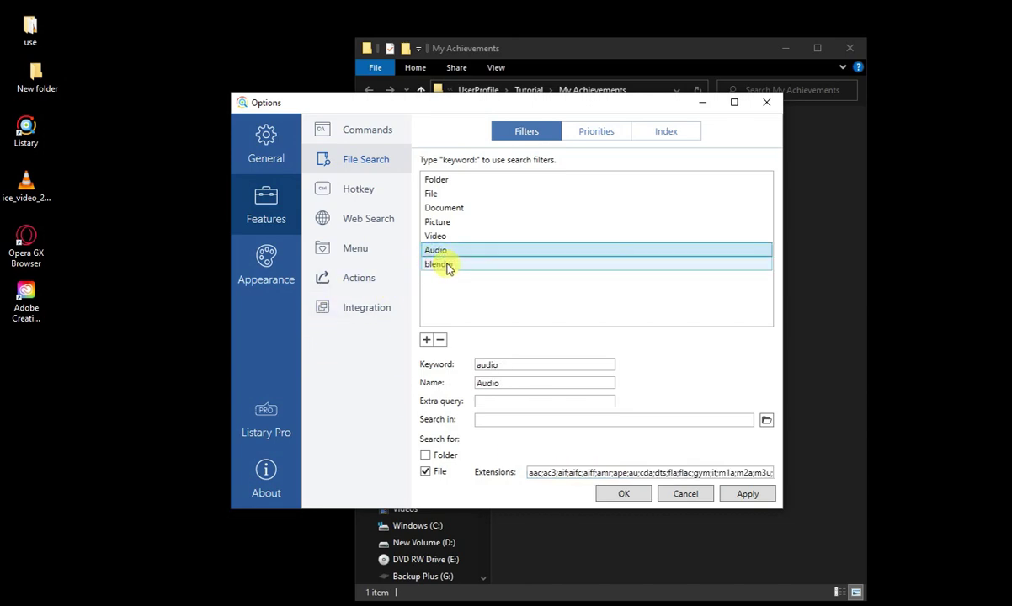
left_click(451, 264)
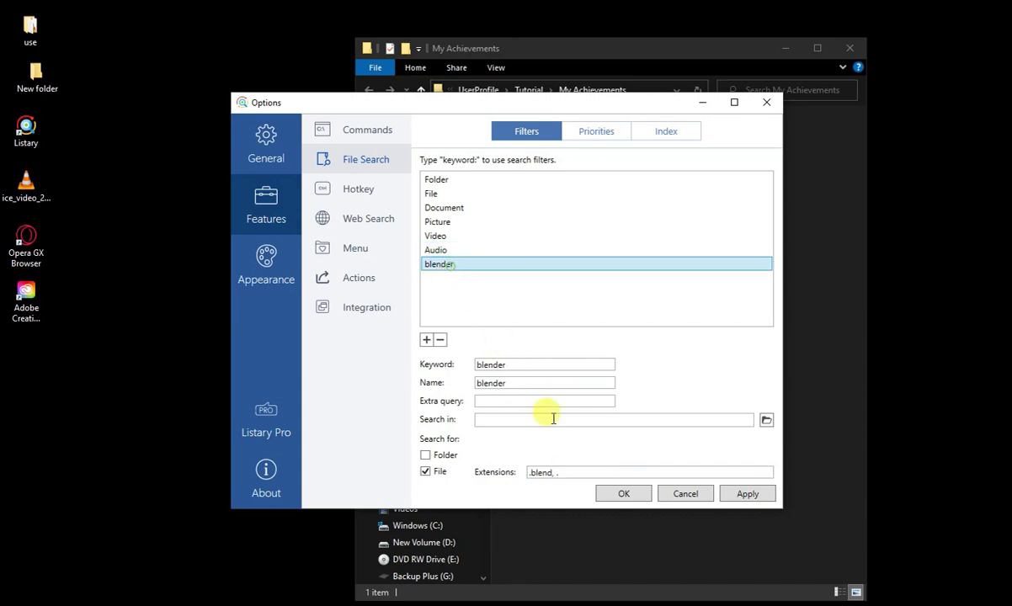
left_click(567, 472)
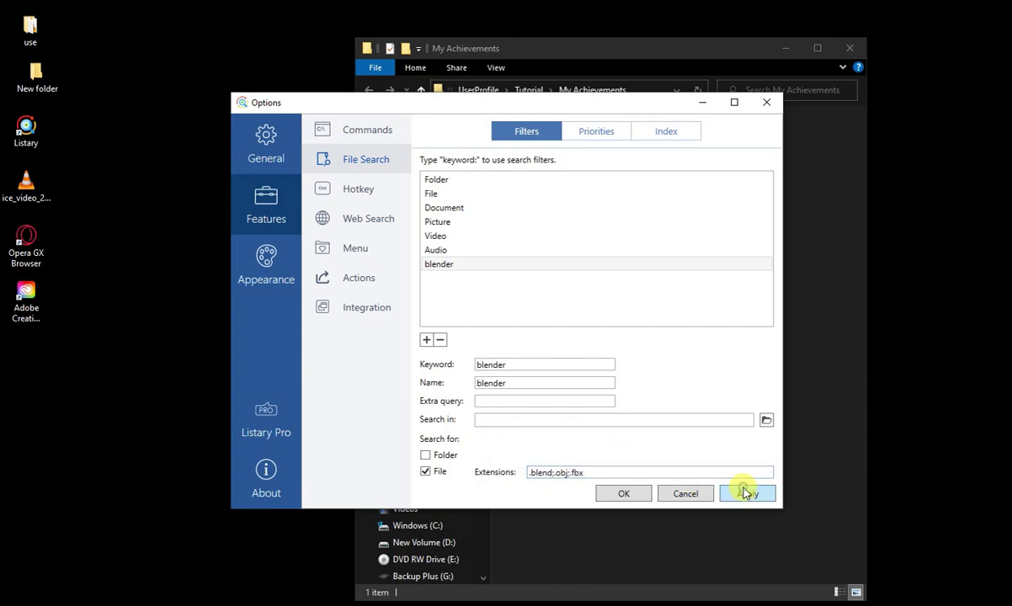
Move the Options window clear of the My Achievements folder and review the blender filter's keyword.
left_click_drag(633, 104, 506, 149)
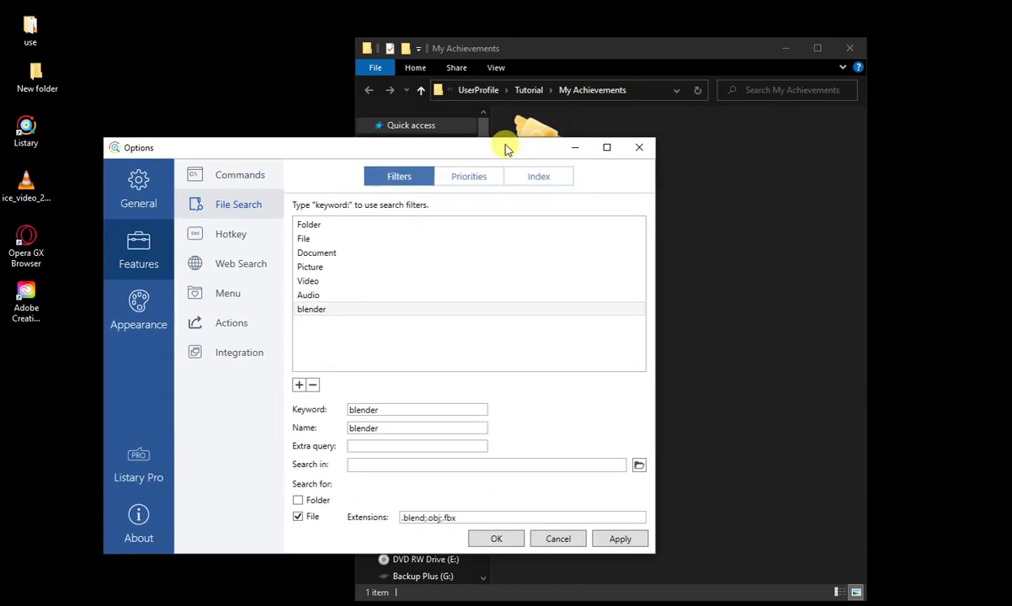
left_click(745, 204)
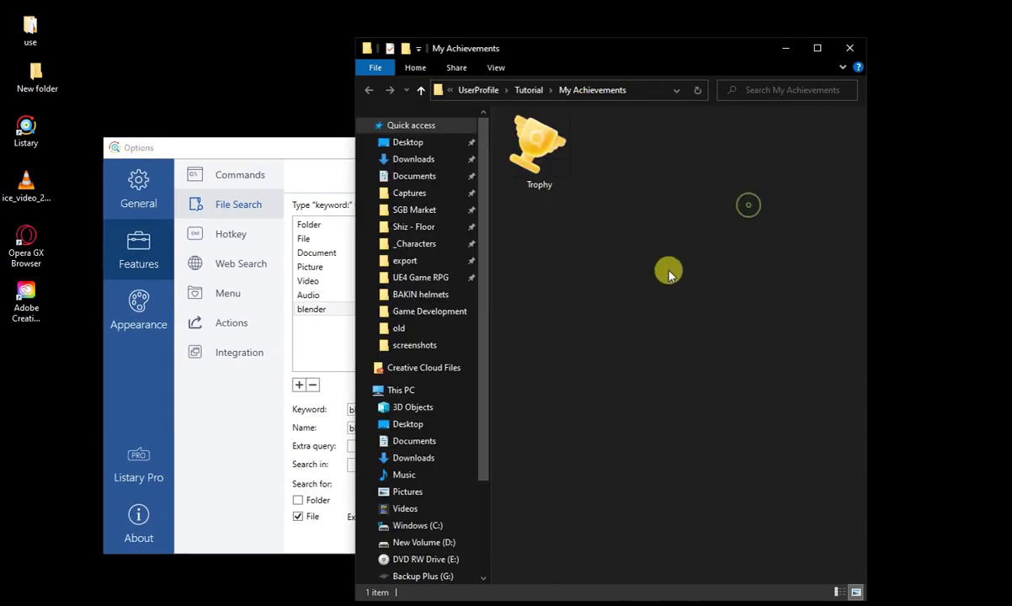
left_click(235, 458)
left_click_drag(351, 410, 396, 411)
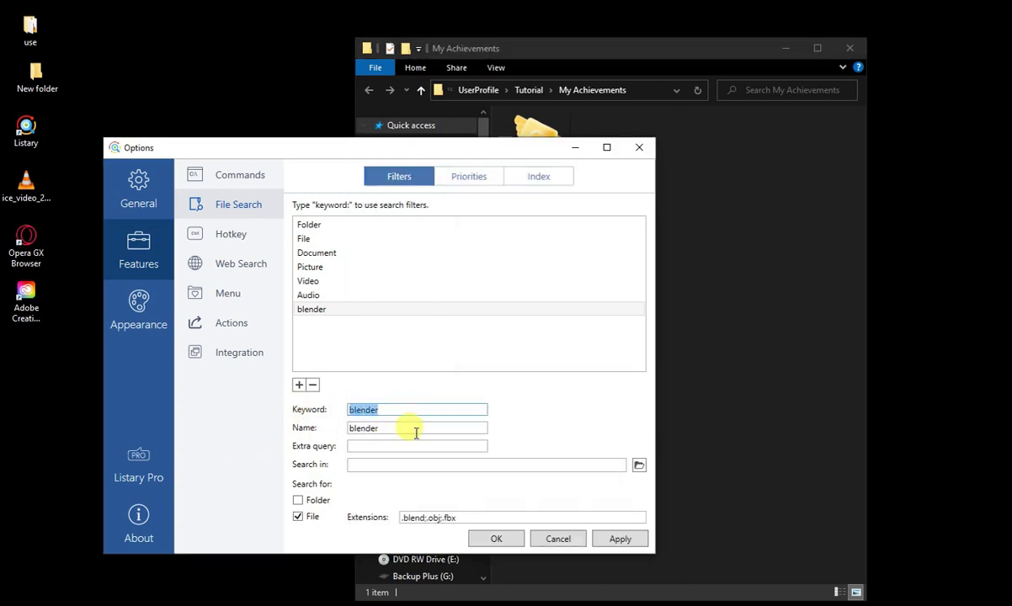
left_click(417, 411)
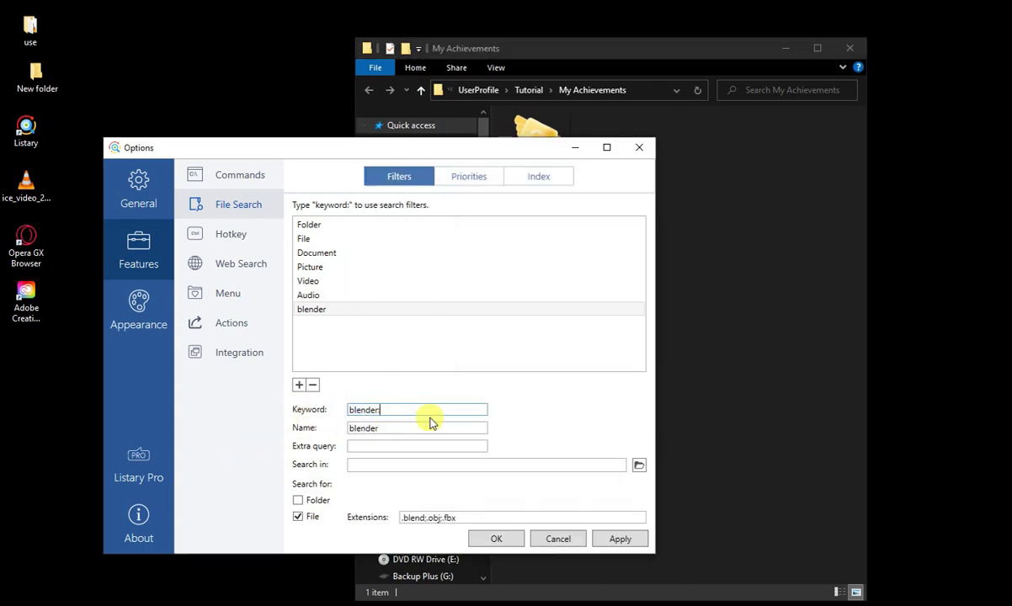
Search from the My Achievements folder with the filter "blender:", browse the matching files and dismiss the search.
left_click(791, 285)
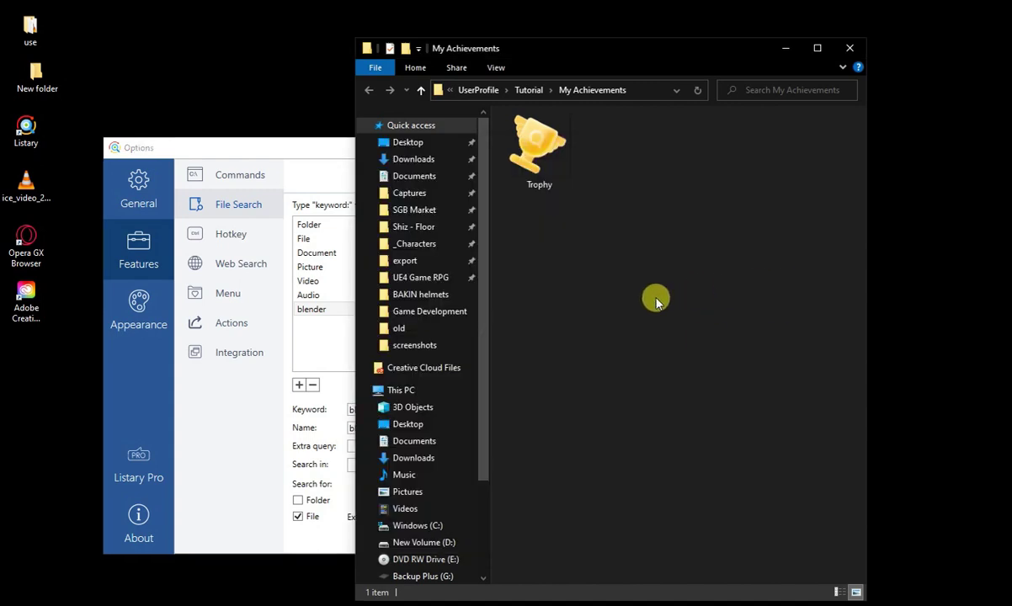
type("blender")
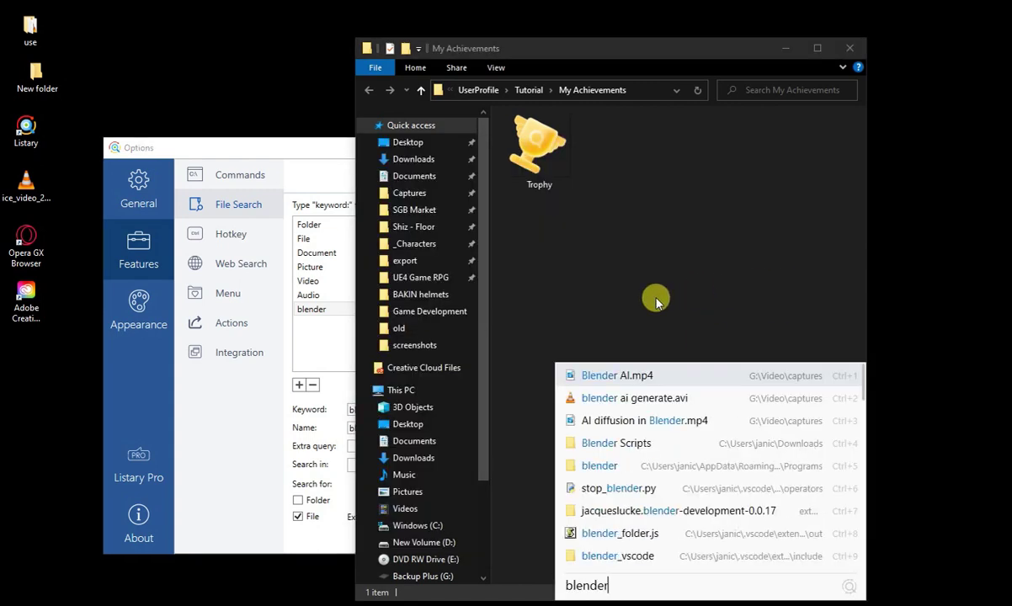
type(":")
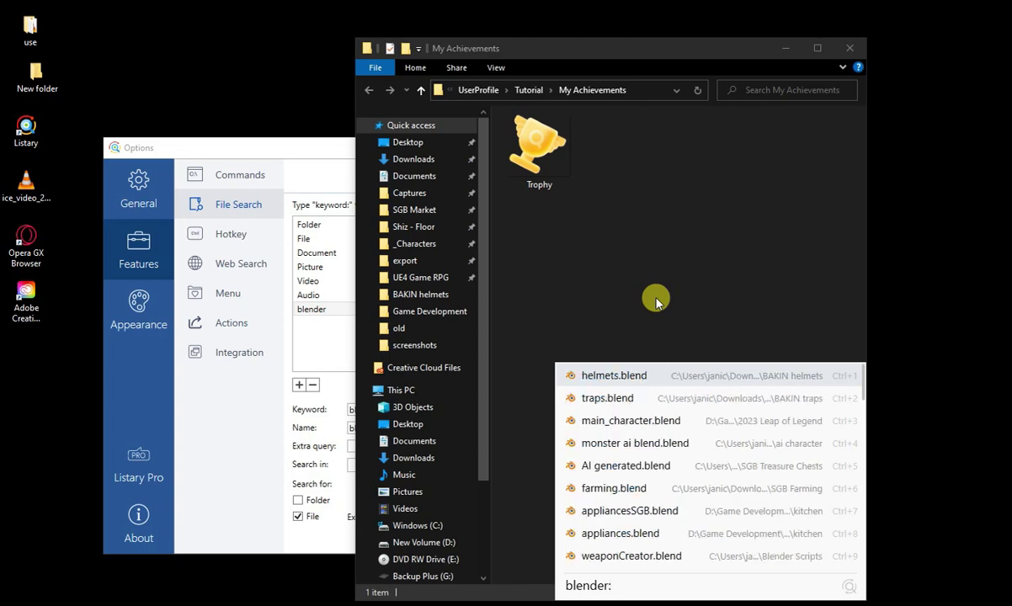
scroll(655, 440, "down", 2)
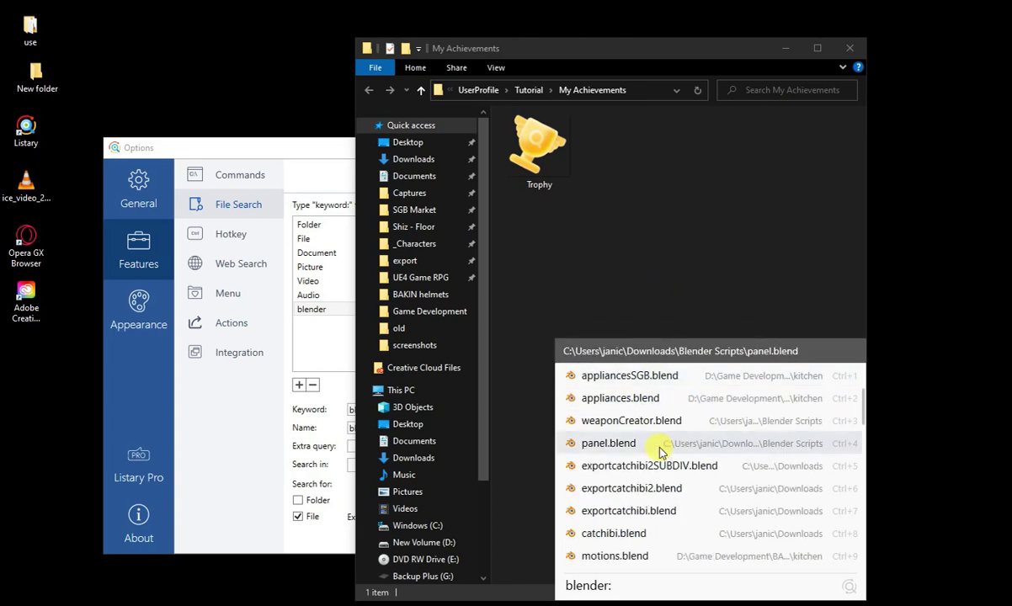
scroll(640, 471, "down", 10)
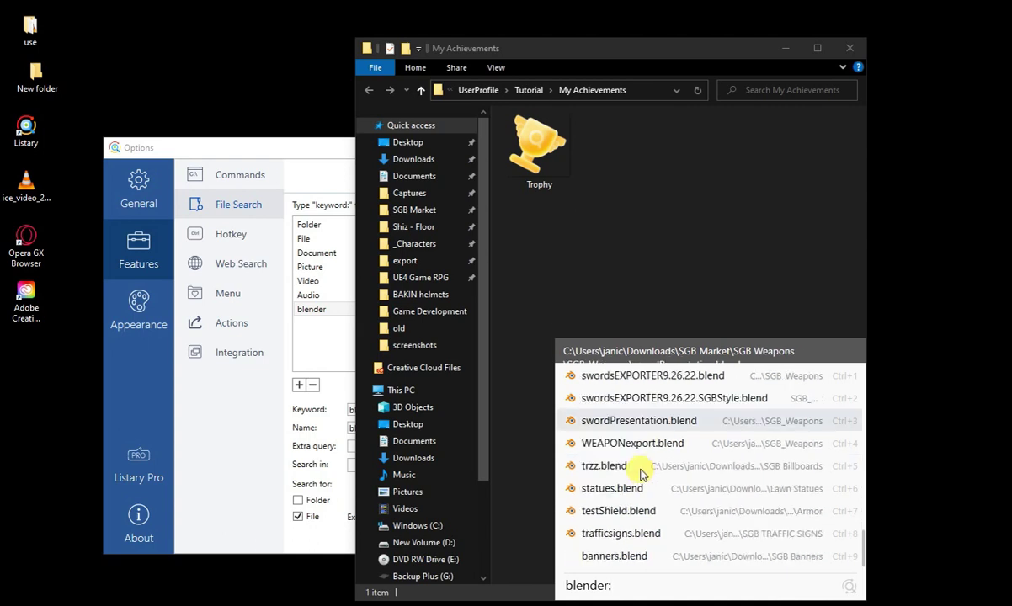
left_click(609, 238)
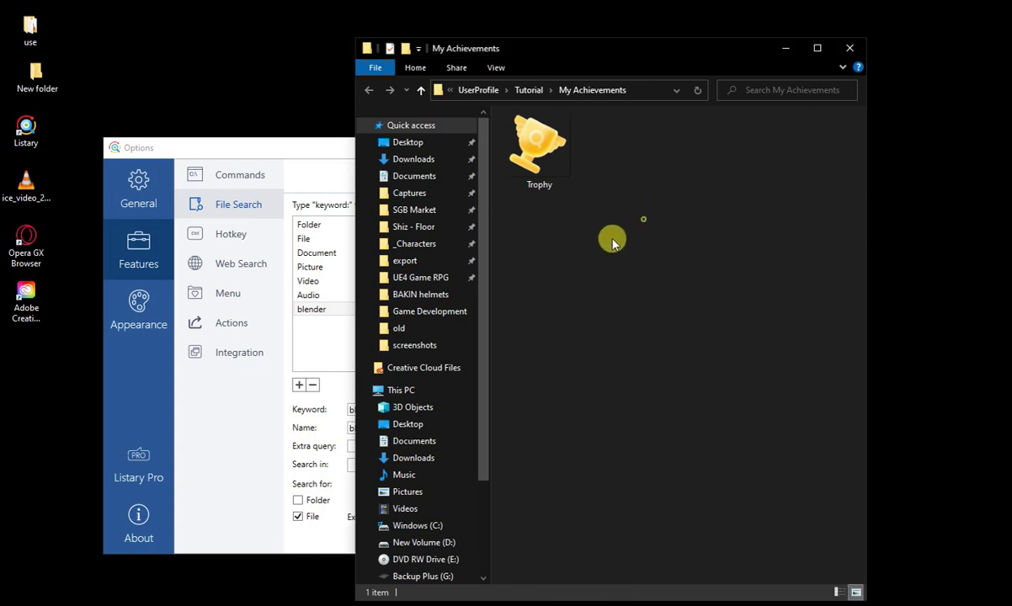
Return to the Options and look over the settings of the blender, Video, Picture, File and Folder filters.
left_click(282, 171)
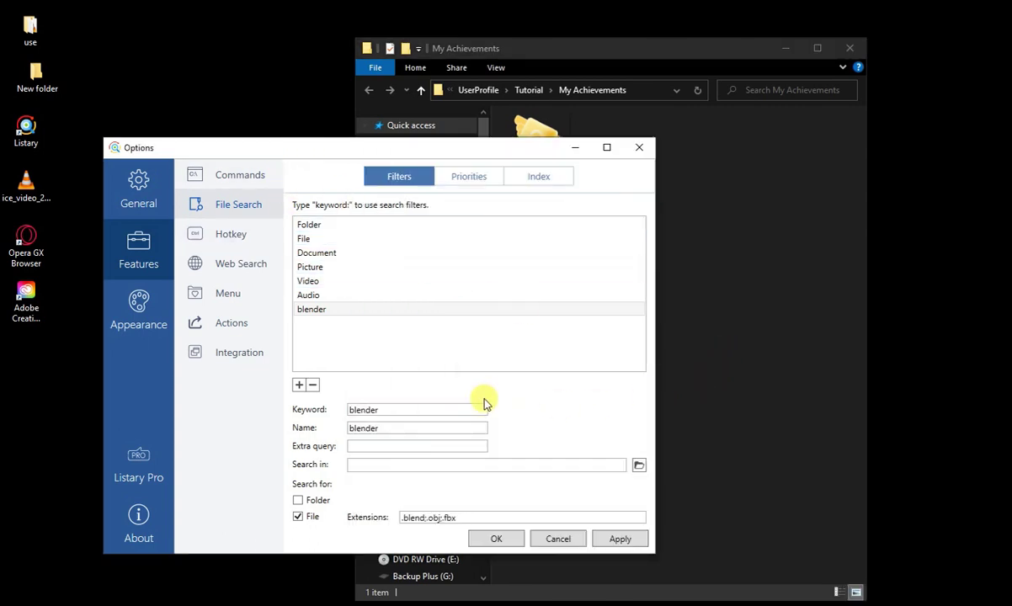
left_click(703, 260)
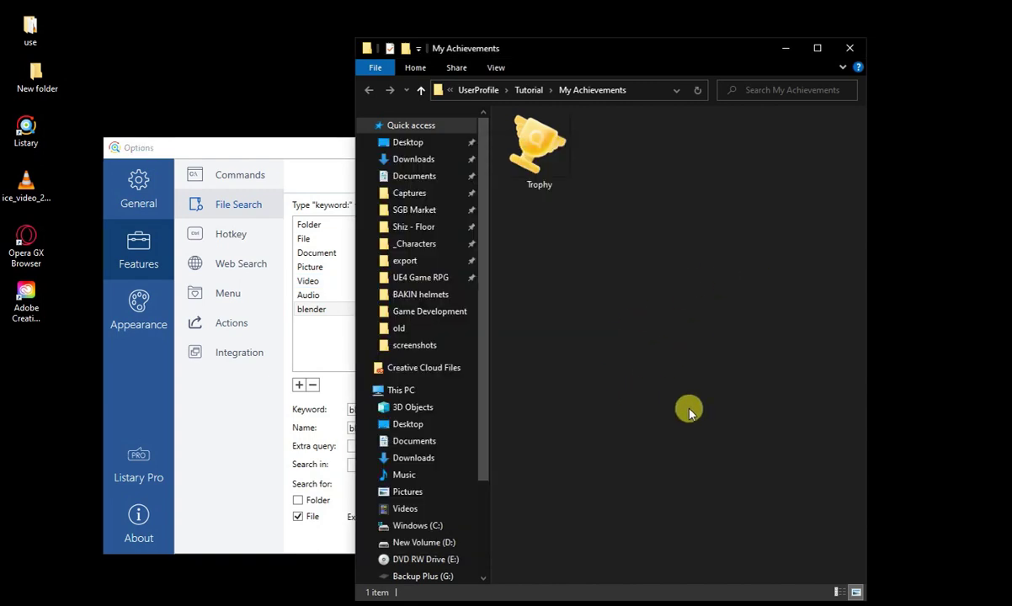
left_click(253, 423)
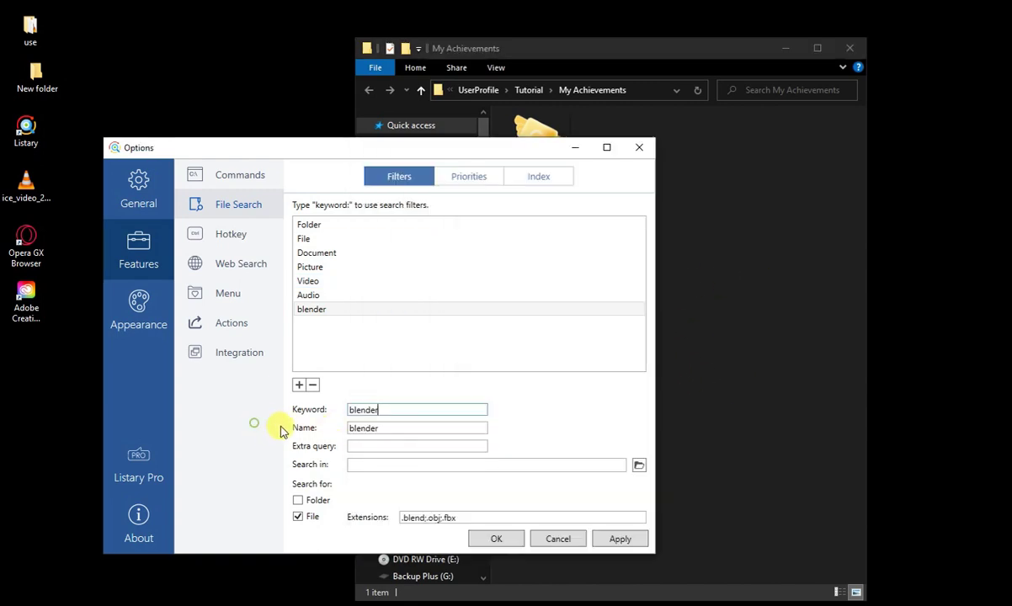
left_click(384, 463)
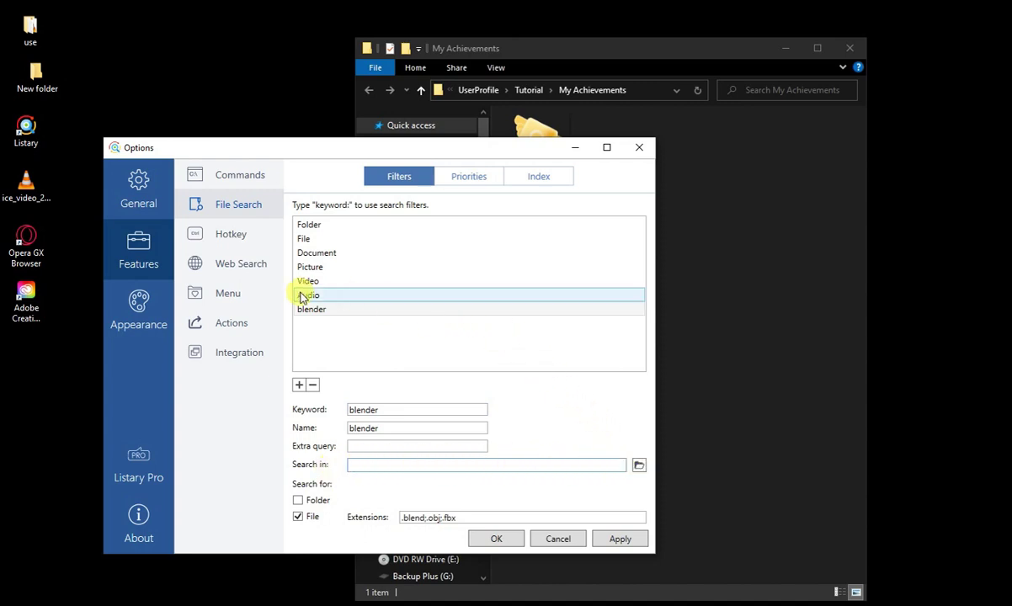
left_click(336, 281)
left_click(335, 267)
left_click(348, 238)
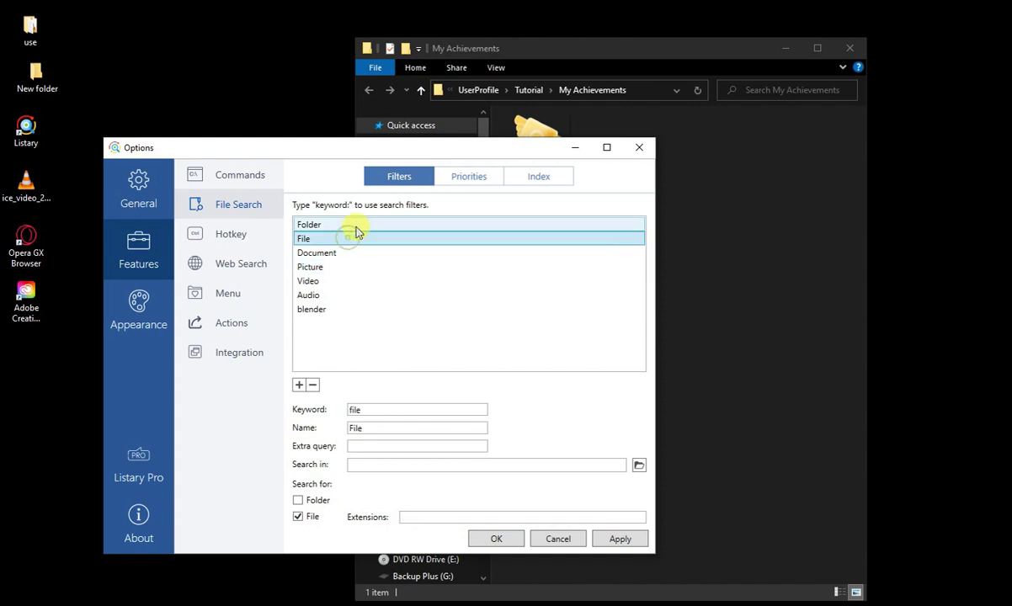
left_click(355, 225)
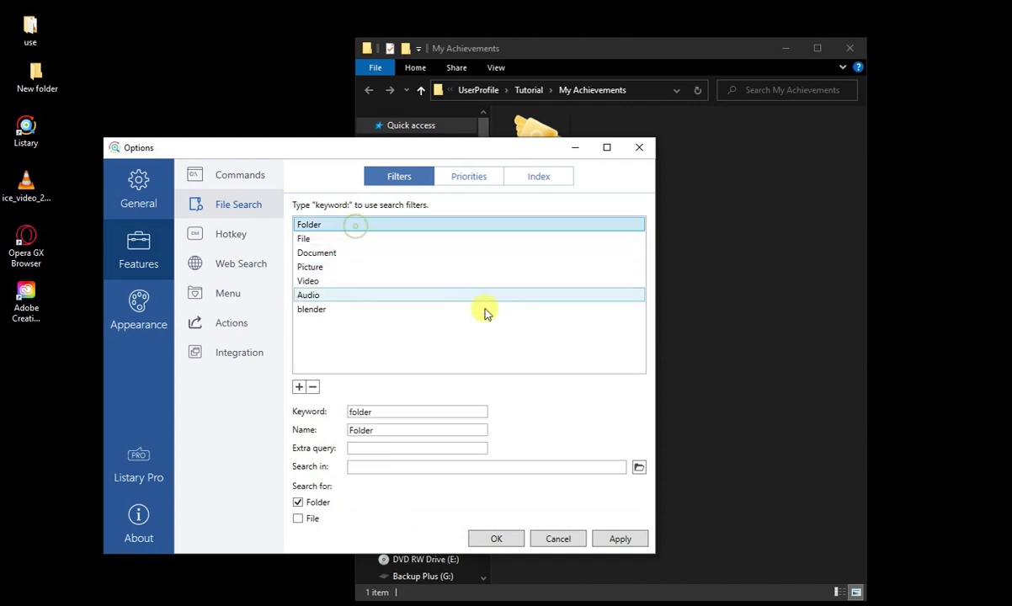
left_click(330, 310)
Review the File Search priorities and the index entries for G:\ and New Volume (D:\).
left_click(469, 176)
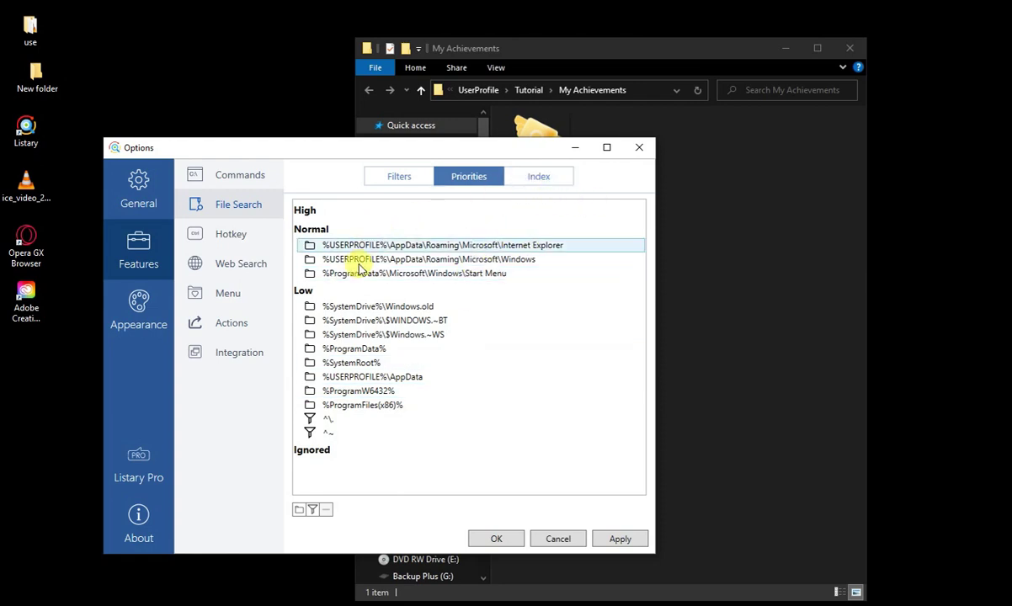
left_click(528, 179)
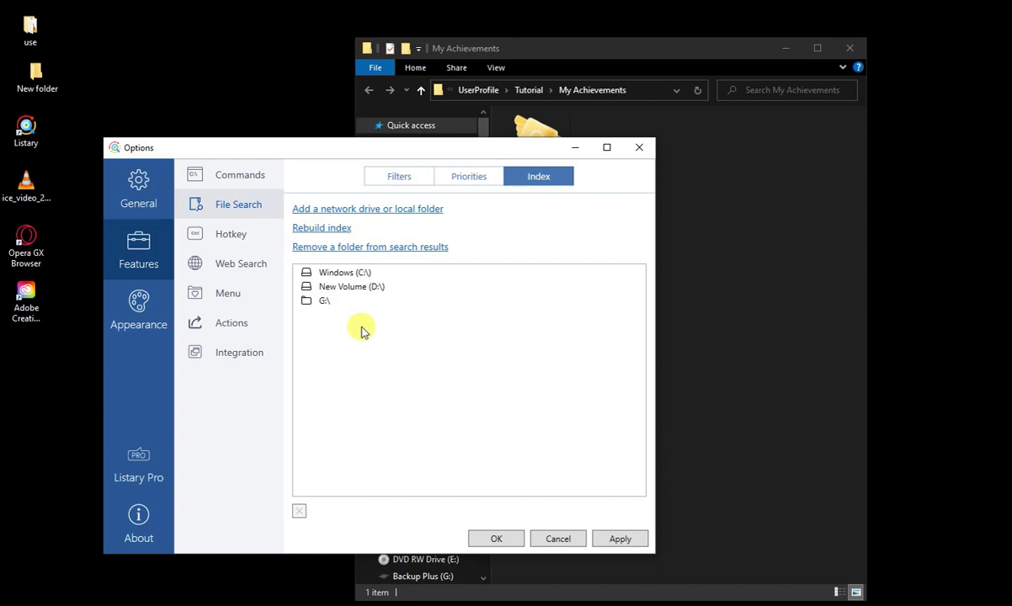
left_click(326, 302)
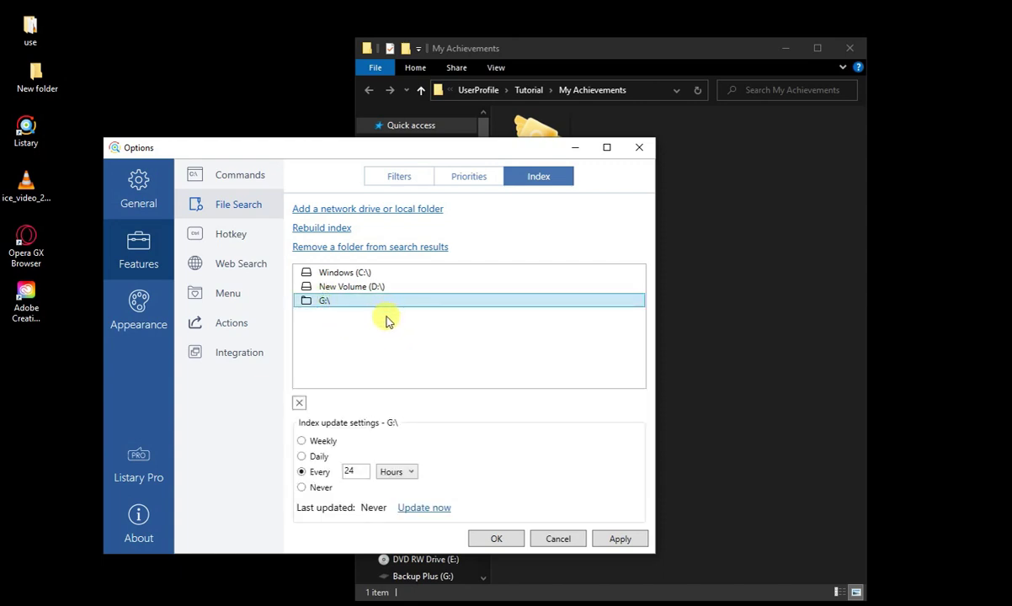
left_click(370, 288)
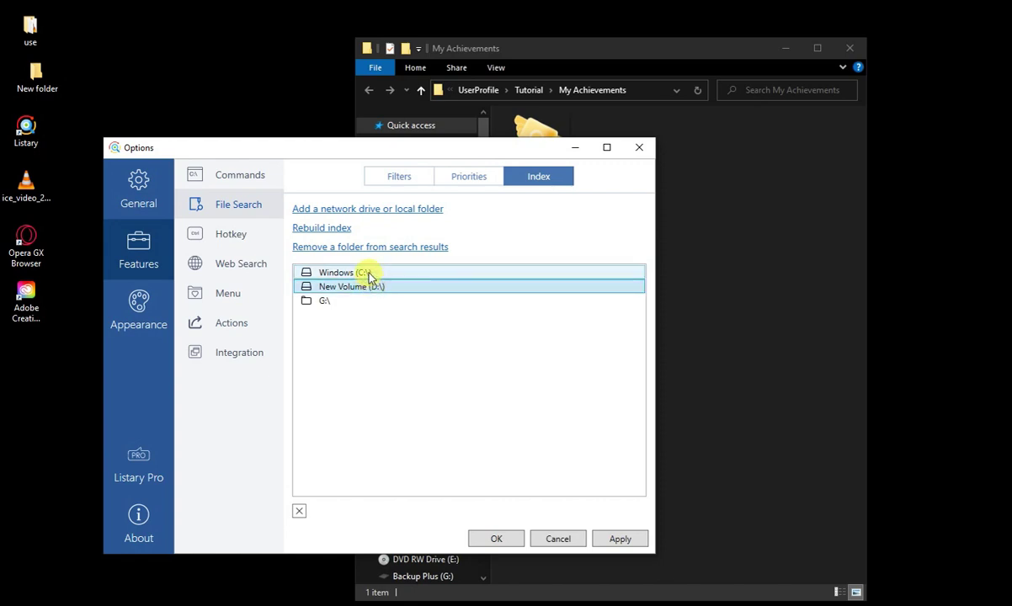
Compare the index settings of G:\ with the C: and D: drives, and request an immediate index update for G:\.
left_click(332, 300)
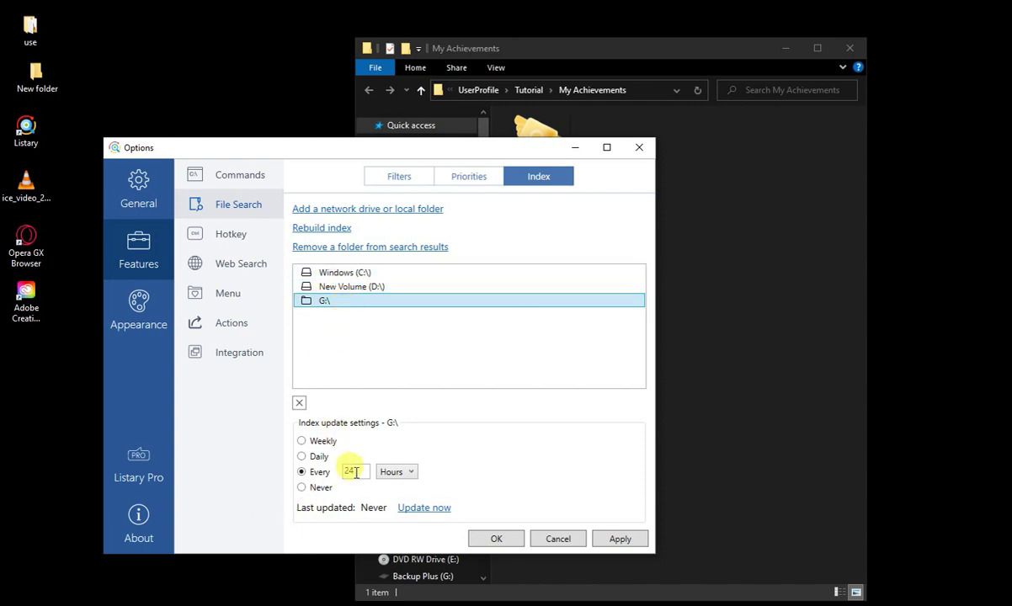
left_click(334, 273)
left_click(333, 288)
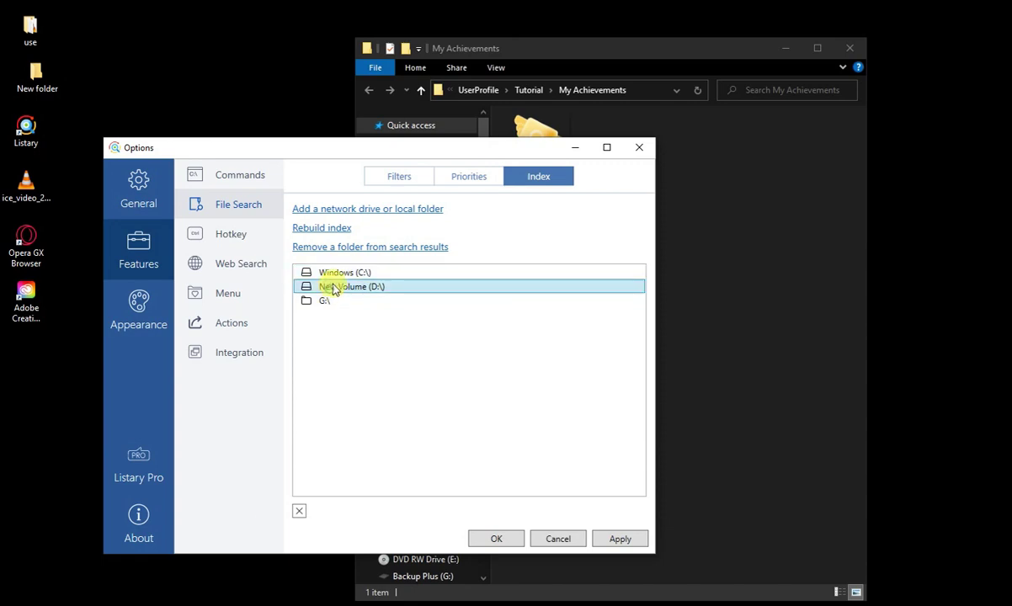
left_click(325, 301)
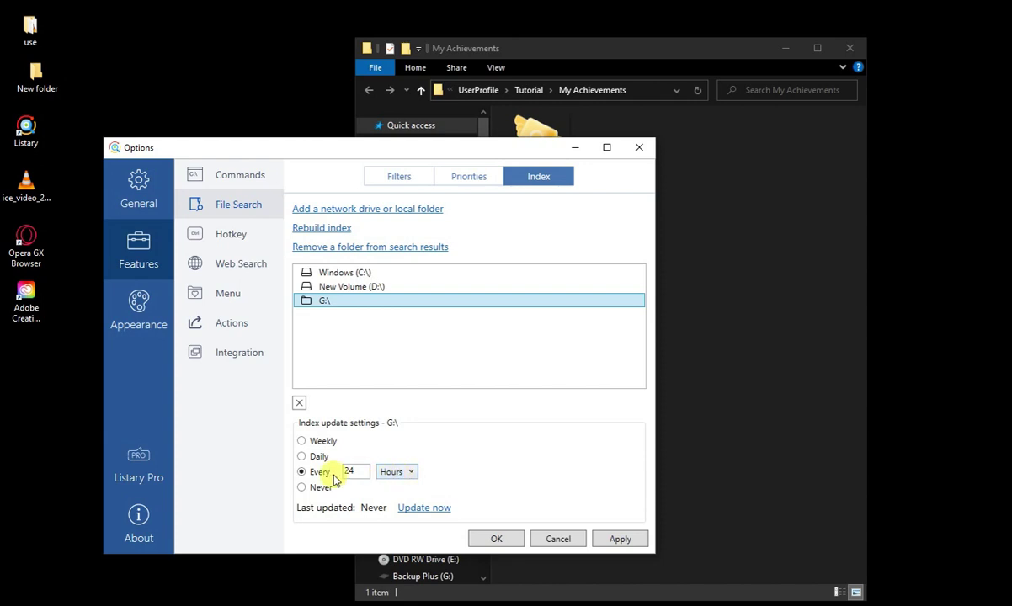
left_click(414, 506)
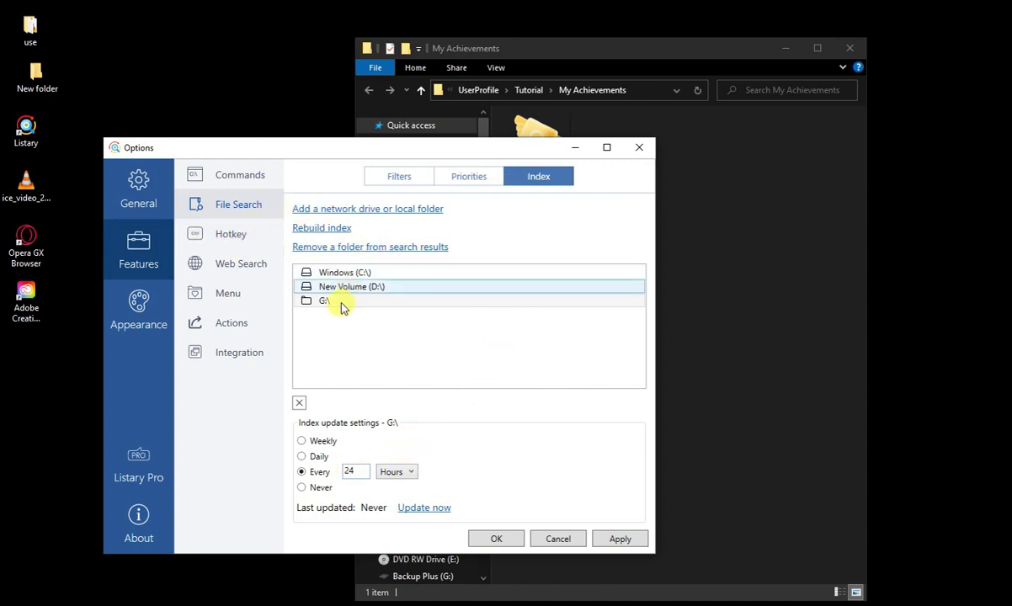
Review the Hotkey settings for showing Listary, Quick Switch, item navigation, preview and actions.
left_click(244, 233)
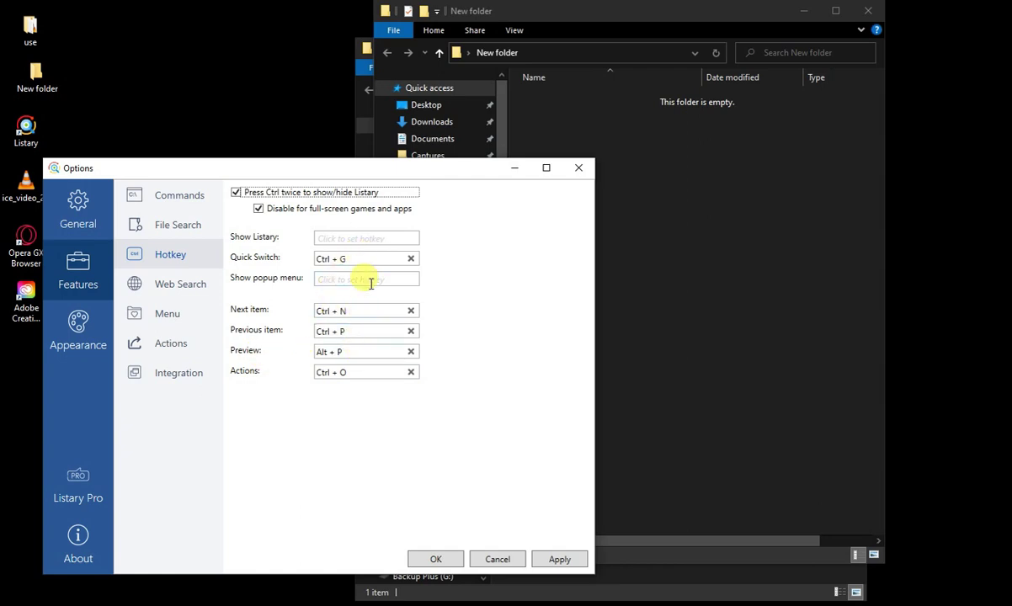
left_click(632, 265)
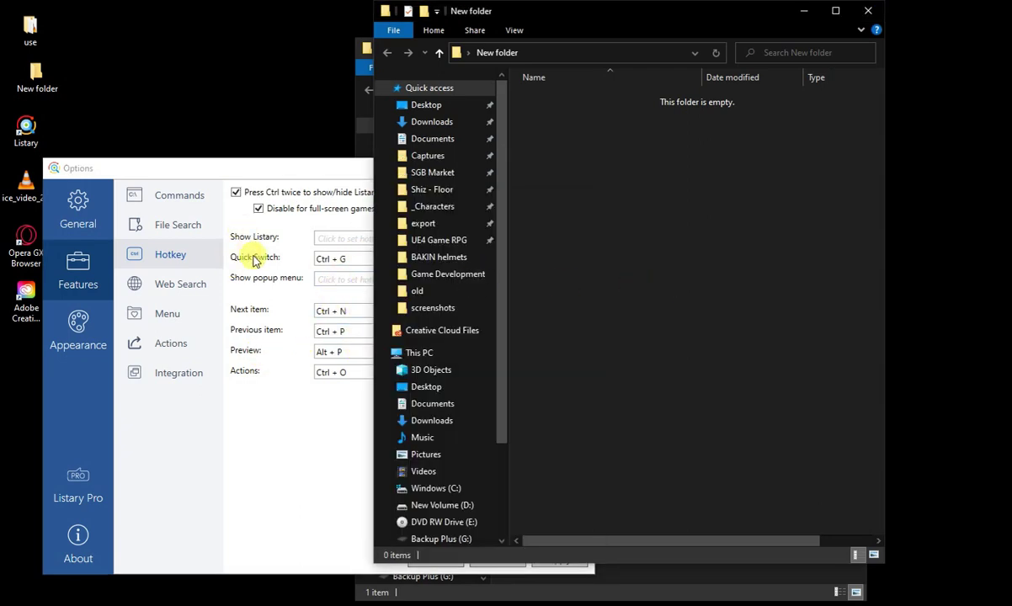
left_click(275, 402)
Search the launcher for "p" and step through the result previews from Canon Inkjet Print Utility to PyCharm Community Edition 2022.3.
key("ctrl")
key("ctrl")
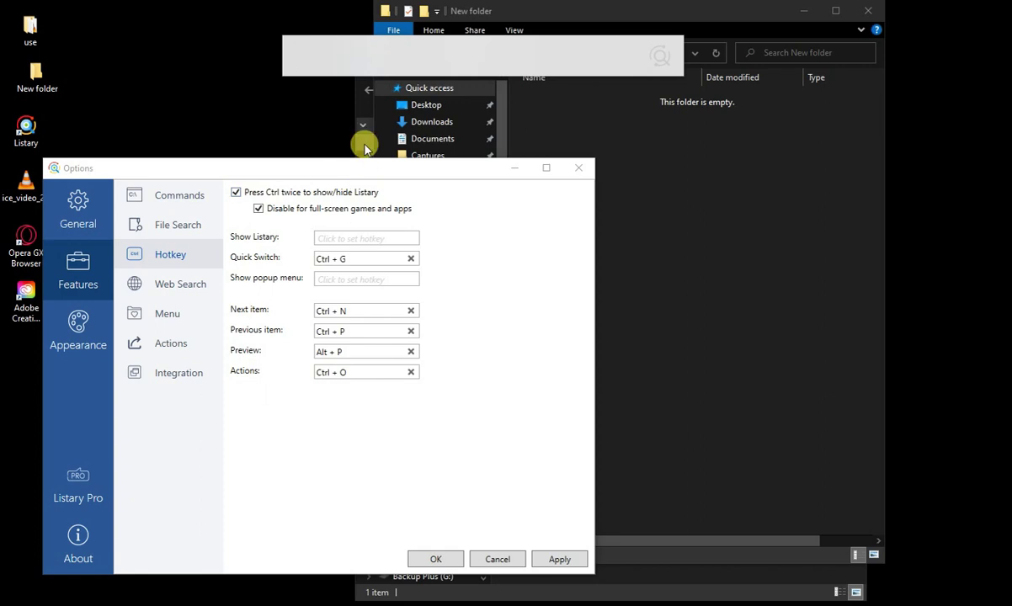
type("p")
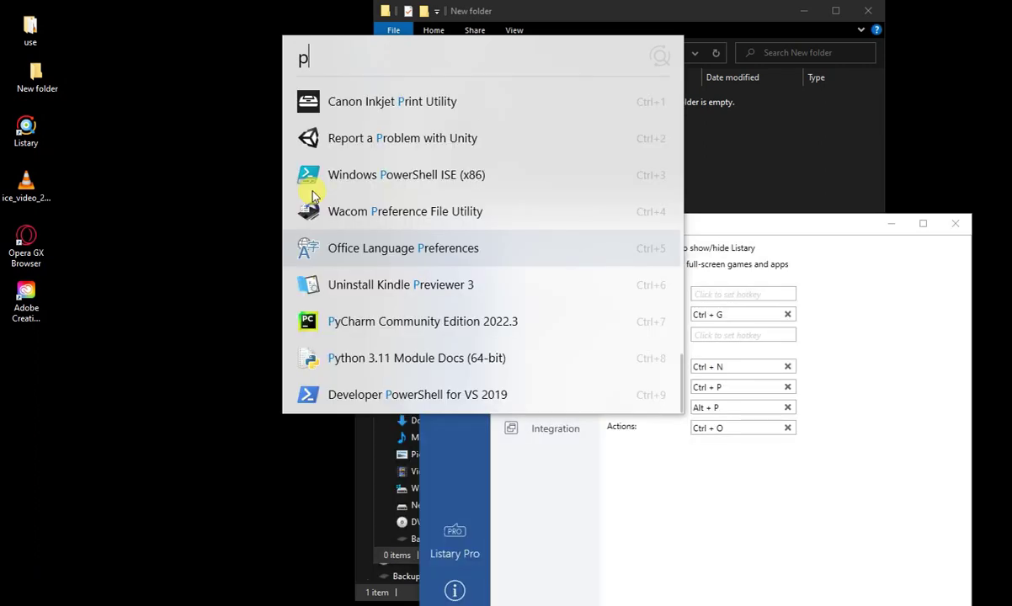
key("Up")
key("Up")
key("Up")
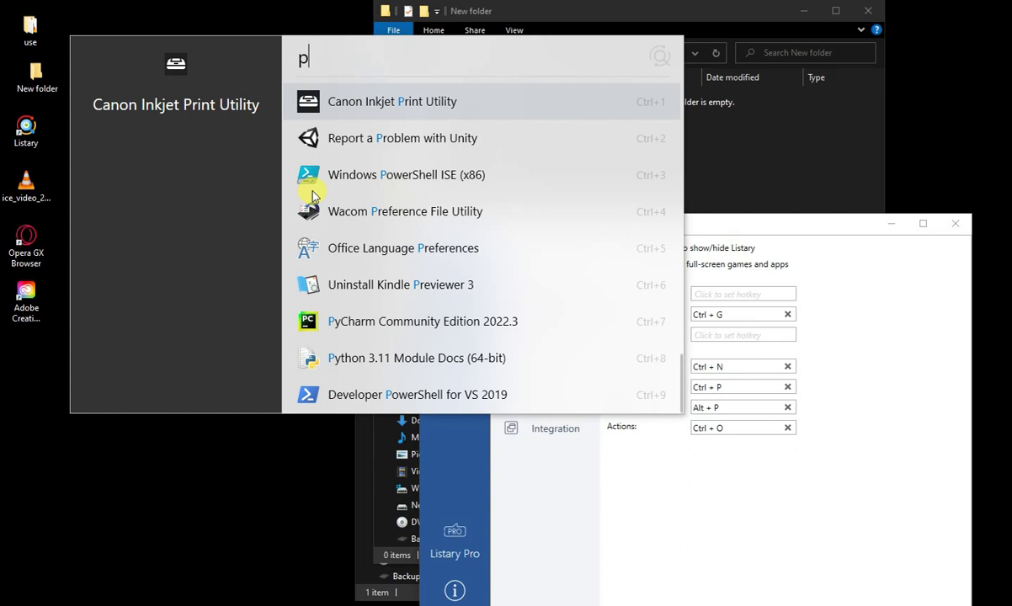
key("Down")
key("Down")
key("Down")
key("Down")
key("Down")
key("Down")
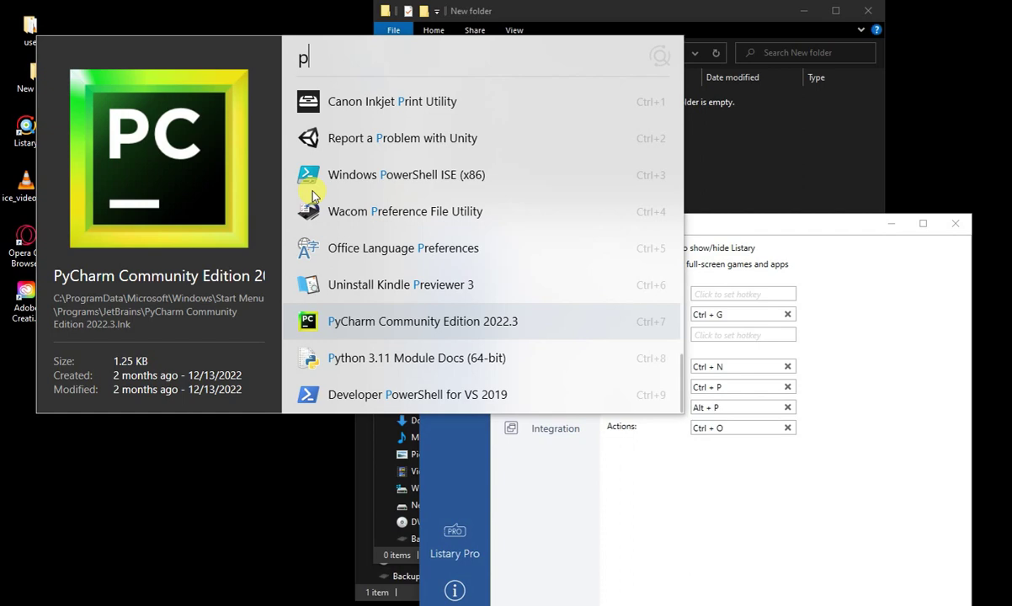
Step through the "p" results up to Report a Problem with Unity and around to Paint 3D, and close the launcher.
key("Up")
key("Up")
key("Up")
key("Up")
key("Up")
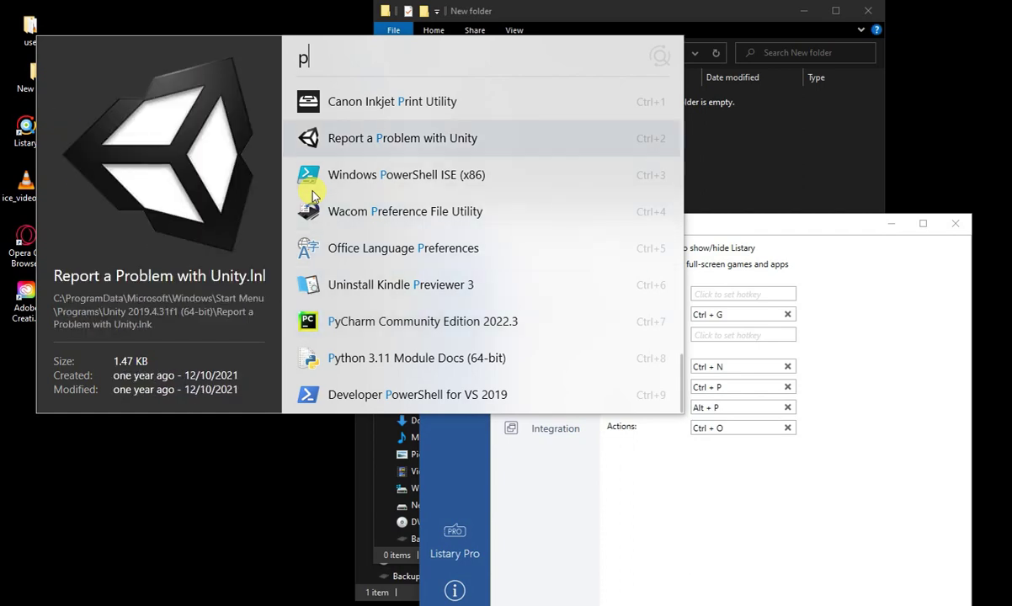
key("Down")
key("Down")
key("Down")
key("Down")
key("Down")
key("Down")
key("Down")
key("Down")
key("Down")
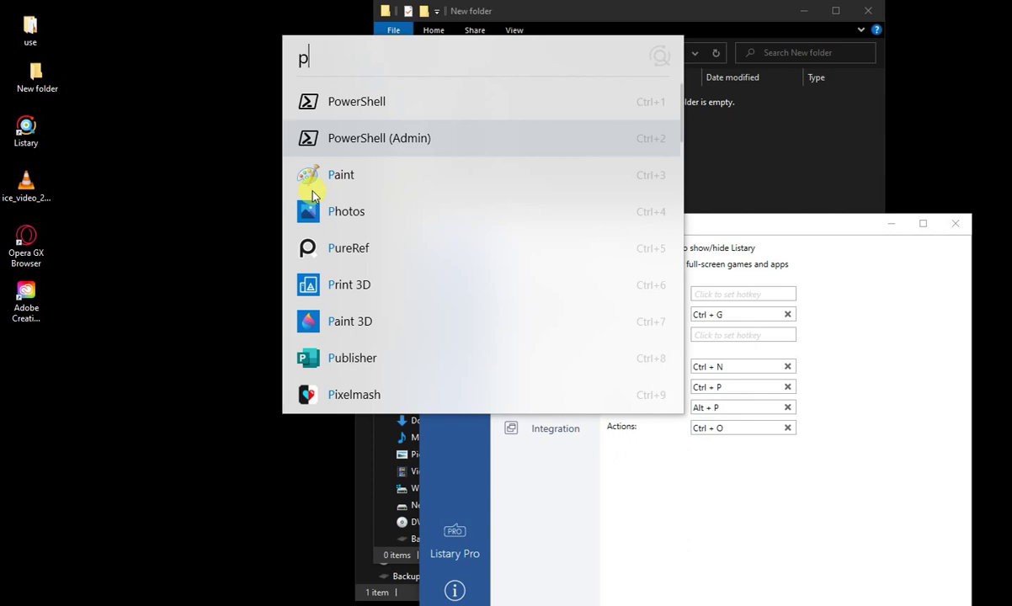
key("Down")
key("Down")
key("Down")
key("Down")
key("Down")
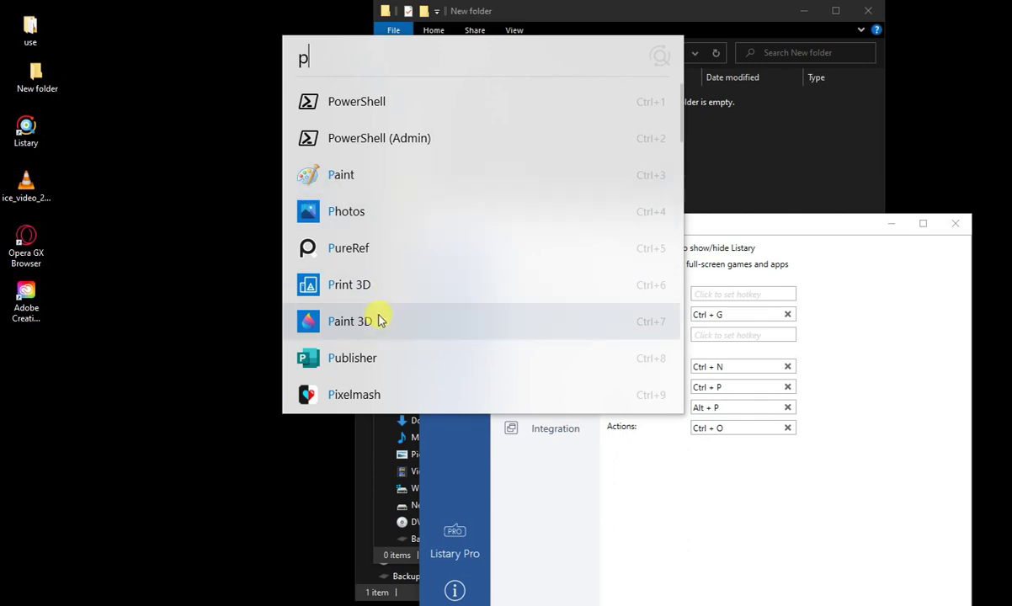
key("BackSpace")
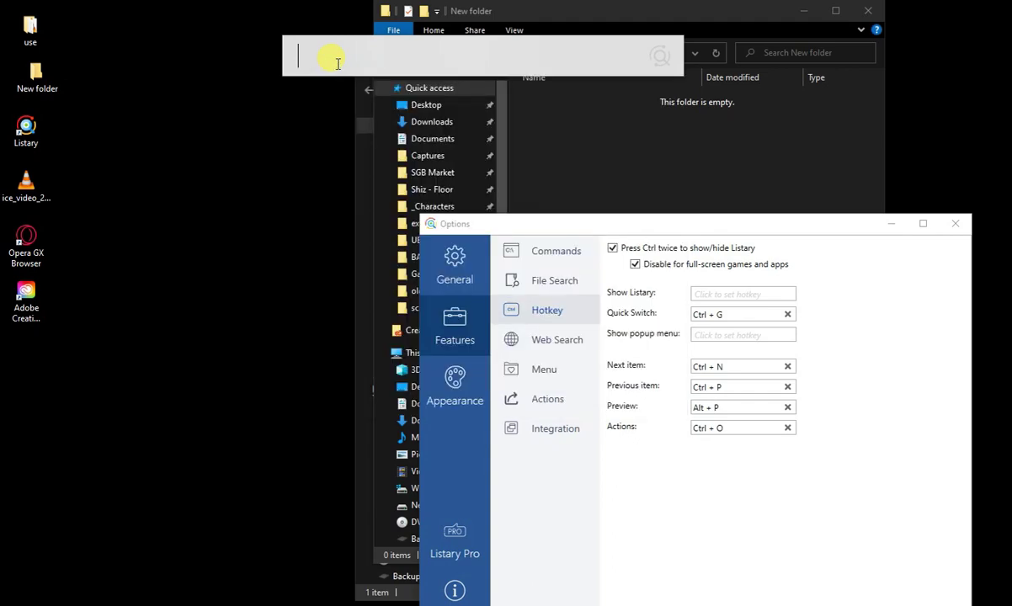
key("Escape")
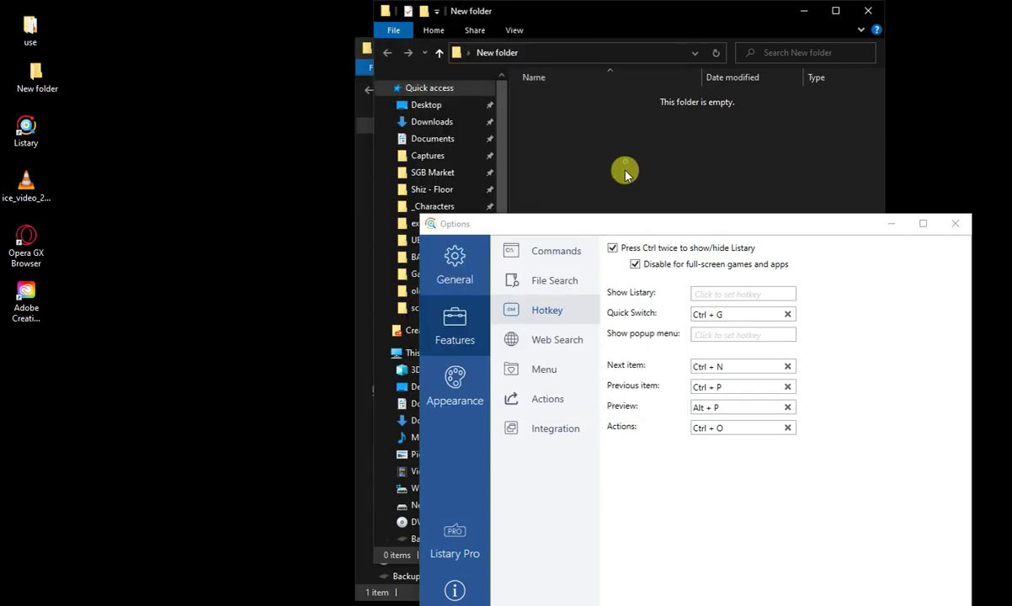
Close the New folder window, search for "sd" from My Achievements and review the actions offered for thumb Tutorials.psd.
left_click(867, 12)
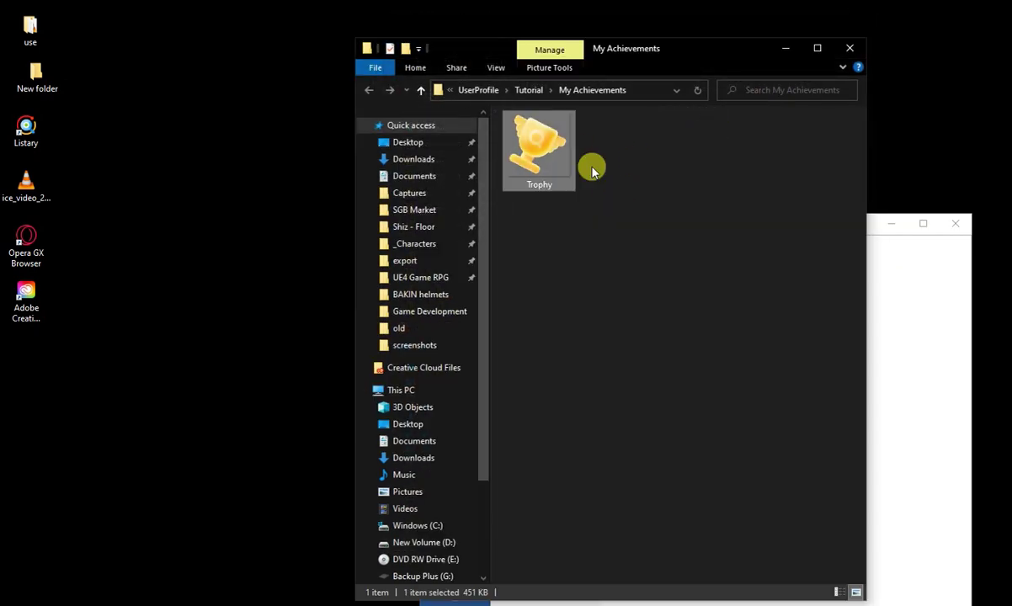
key("ctrl")
key("ctrl")
type("sd")
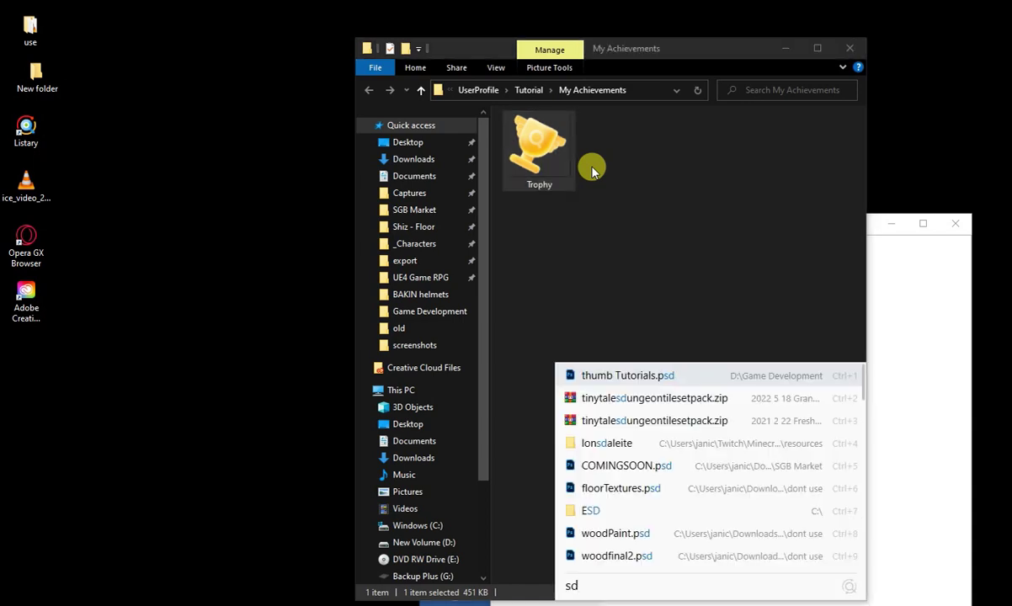
key("Right")
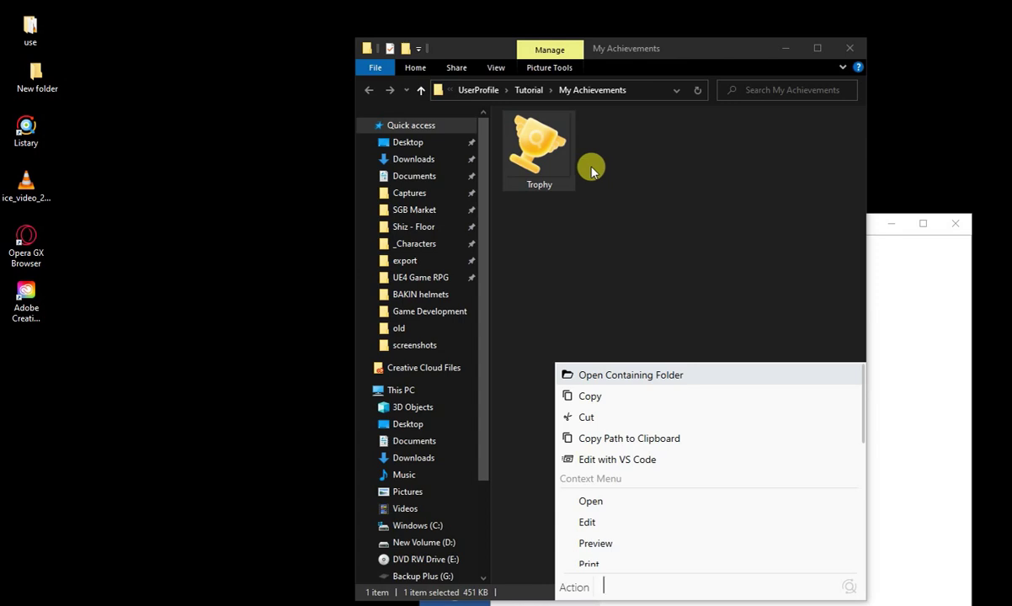
key("Down")
key("Down")
scroll(607, 488, "down", 1)
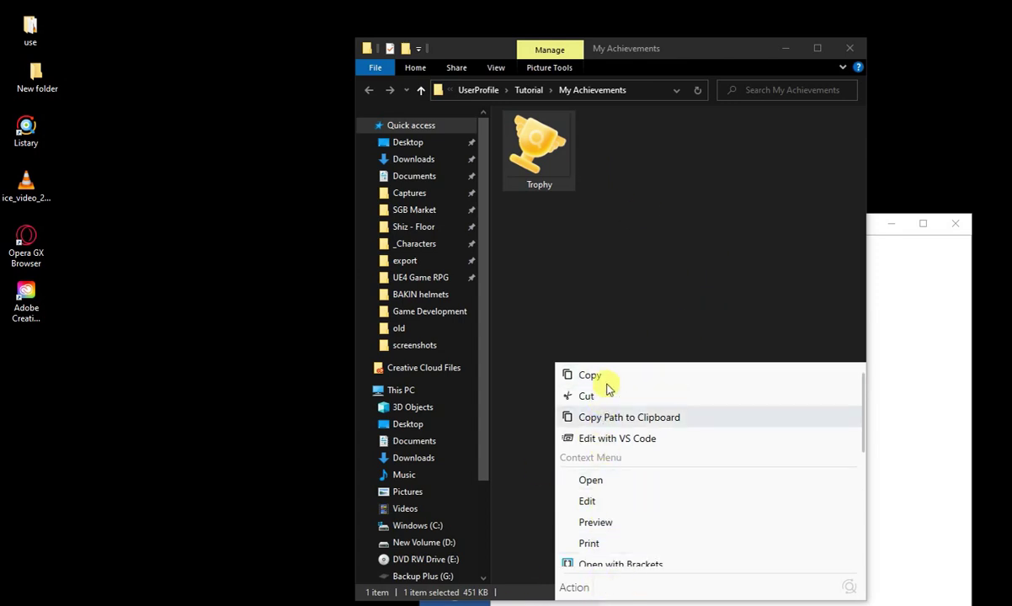
scroll(609, 504, "down", 3)
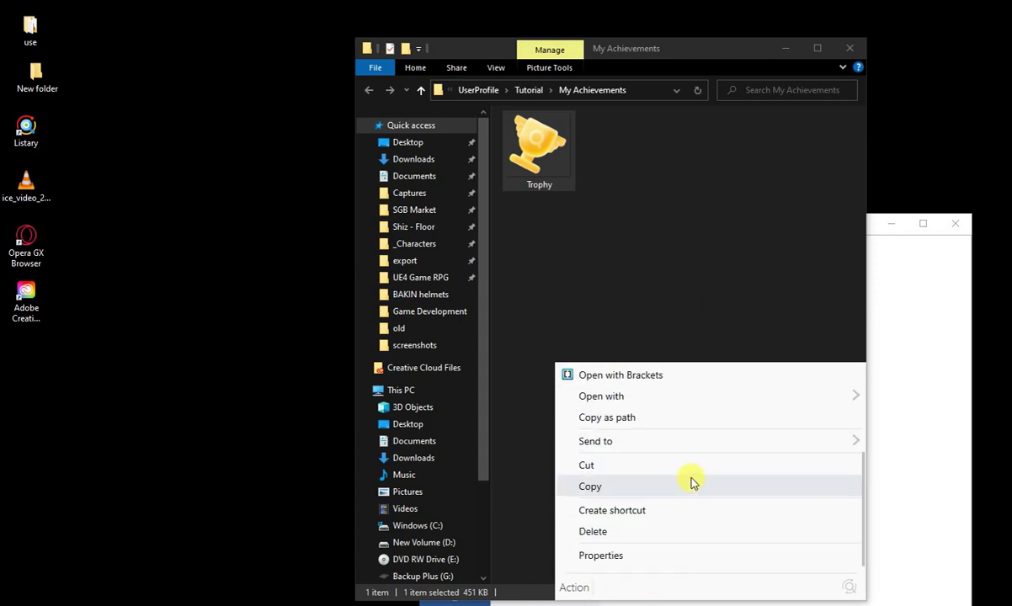
scroll(684, 400, "up", 4)
left_click(702, 288)
Move the My Achievements window aside, search for "sada" from it and return to the Options window.
left_click_drag(684, 50, 357, 66)
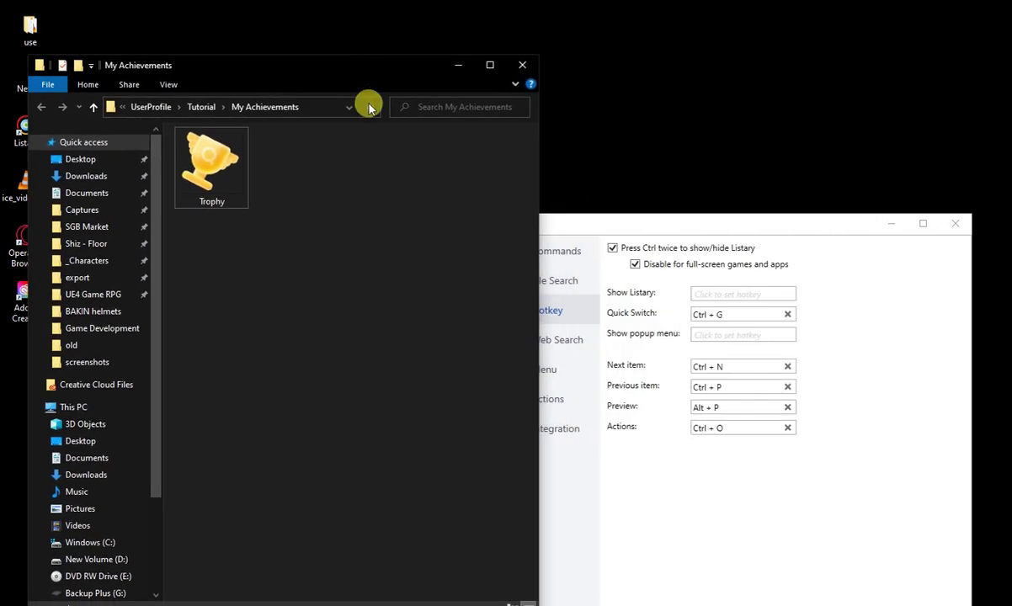
type("sada")
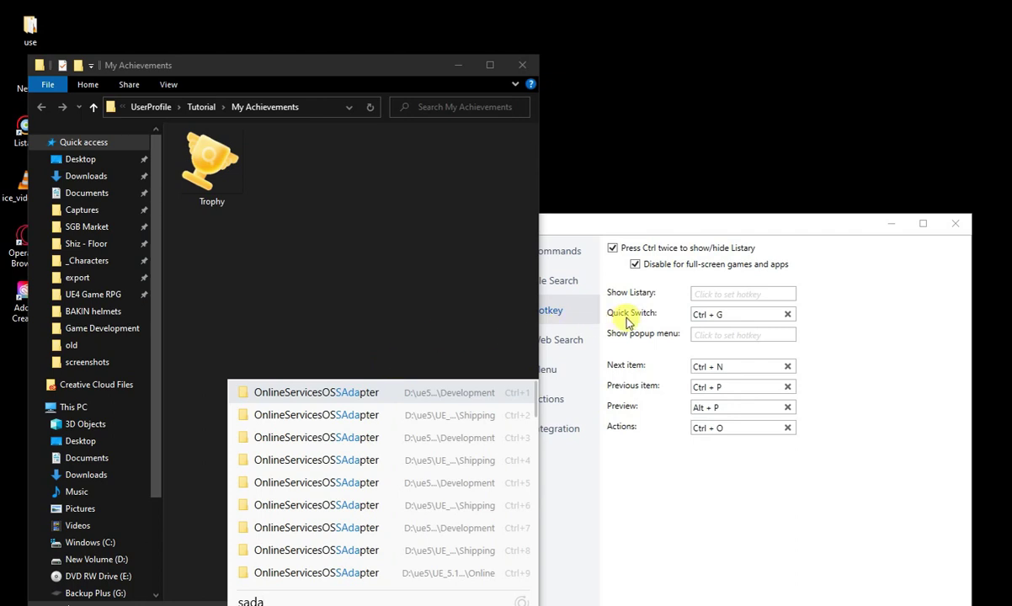
left_click(352, 255)
left_click(673, 503)
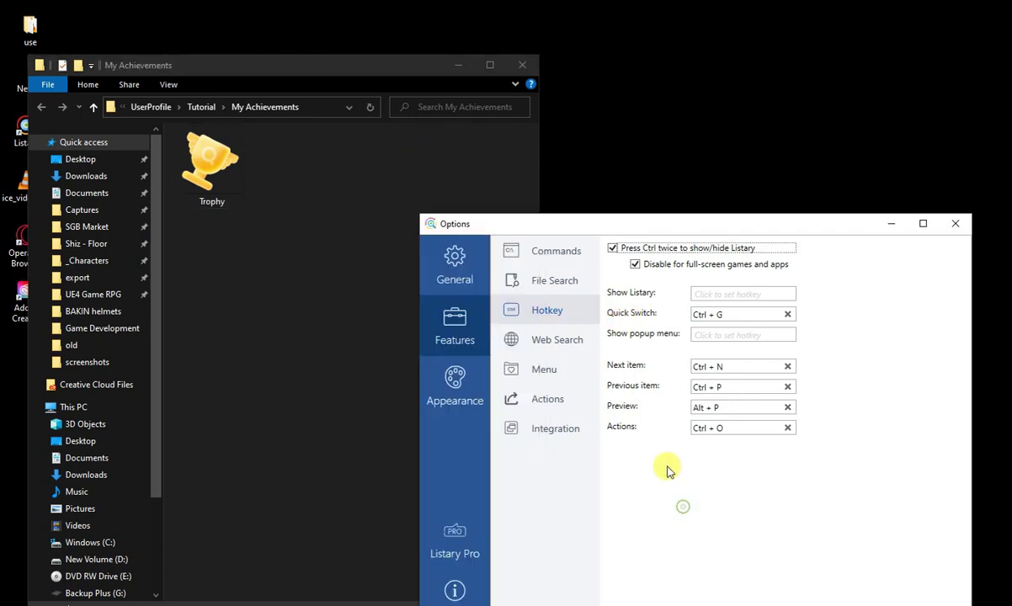
Open the Web Search settings and change the title of the Google entry with keyword "u" to YOU.
left_click(539, 341)
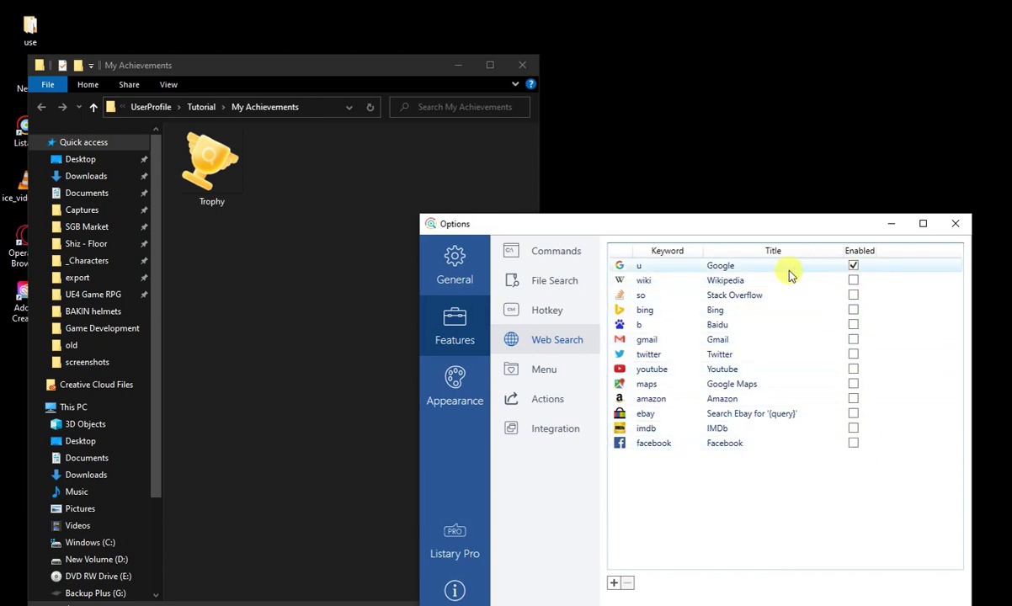
left_click(669, 273)
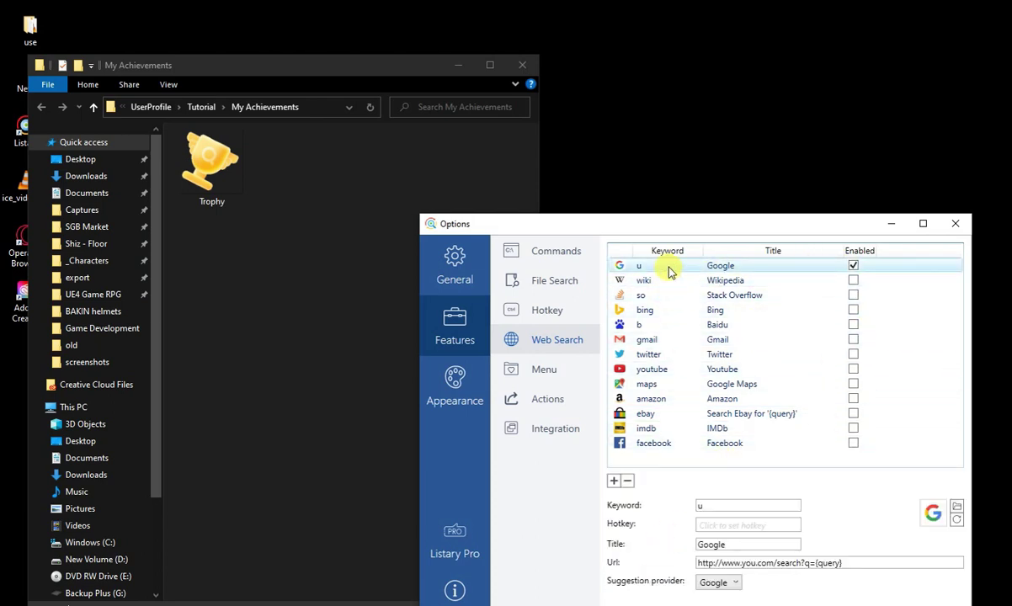
left_click_drag(714, 229, 714, 102)
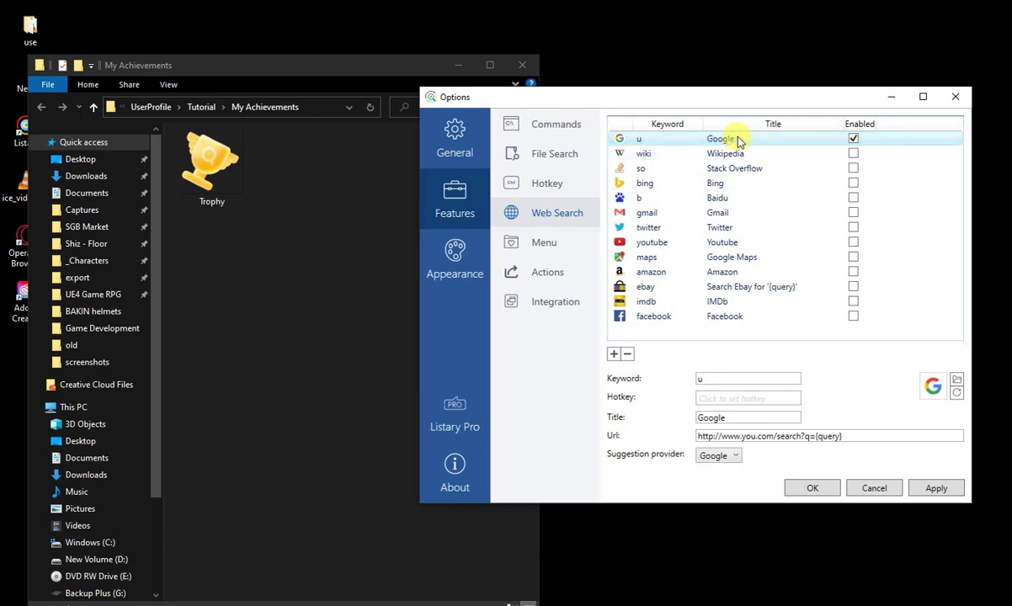
double_click(715, 379)
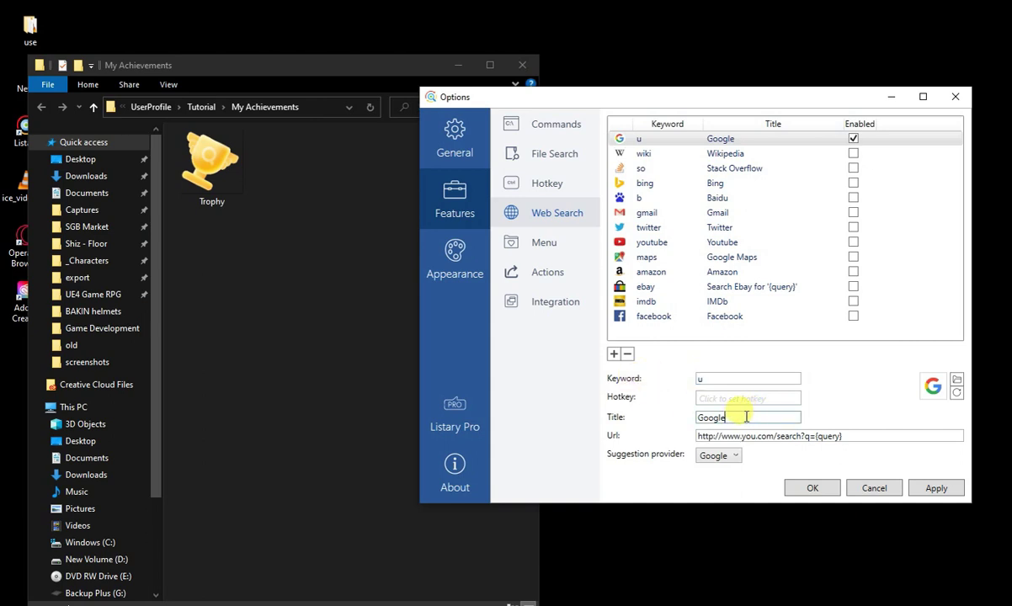
left_click_drag(746, 416, 632, 416)
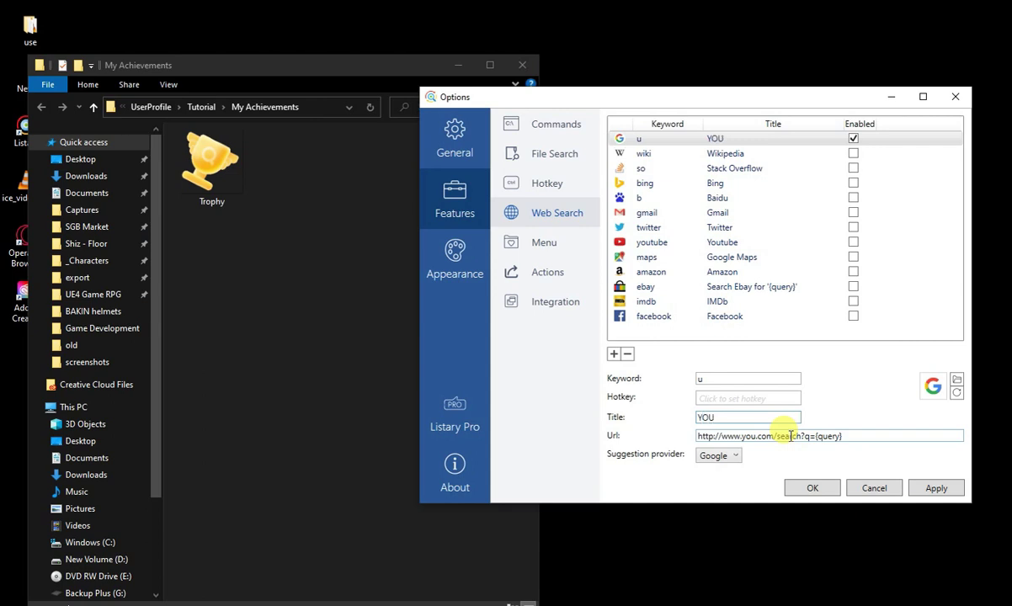
Review the YOU entry's search URL and the settings of the Wikipedia entry.
left_click_drag(855, 439, 669, 443)
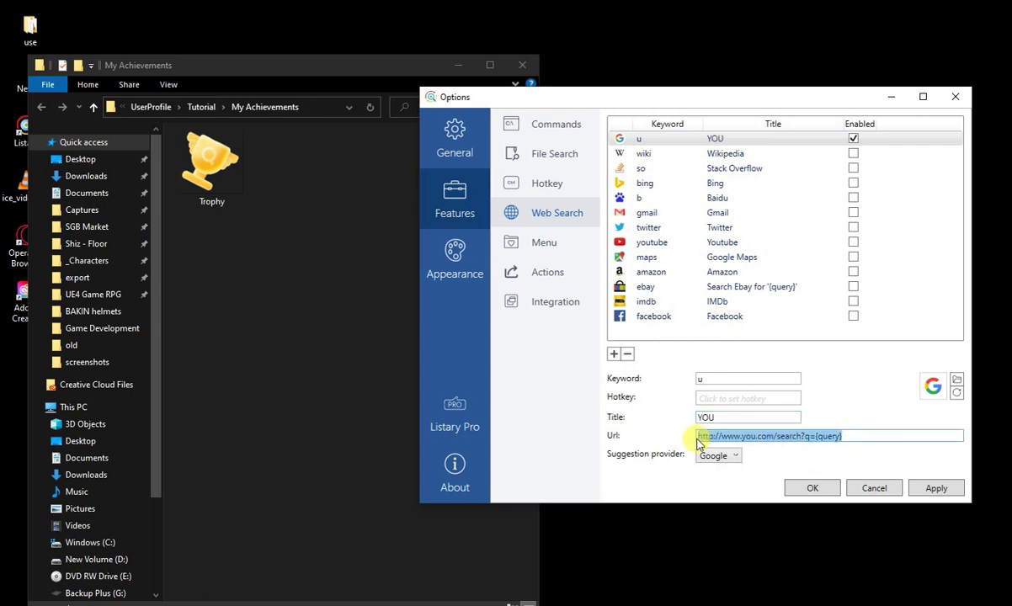
left_click(648, 153)
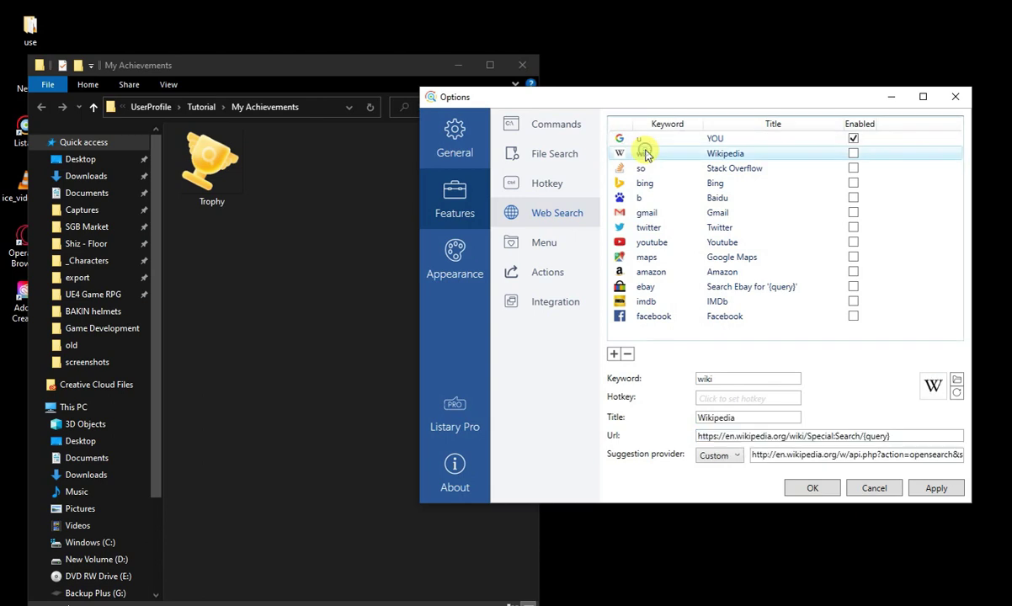
Try adding a web search entry, look at its hotkey field and remove the entry.
left_click(613, 354)
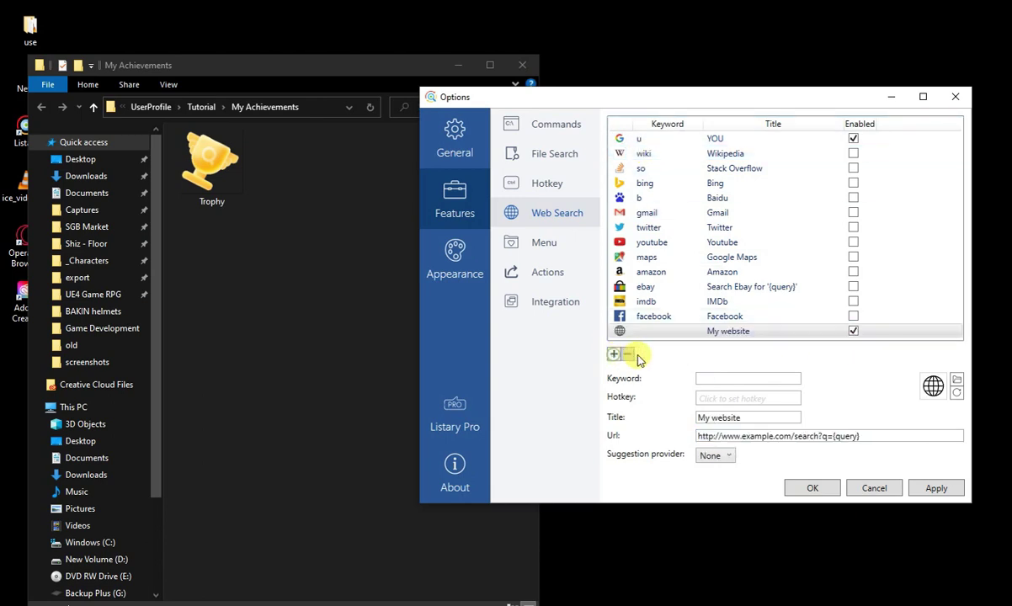
left_click(732, 396)
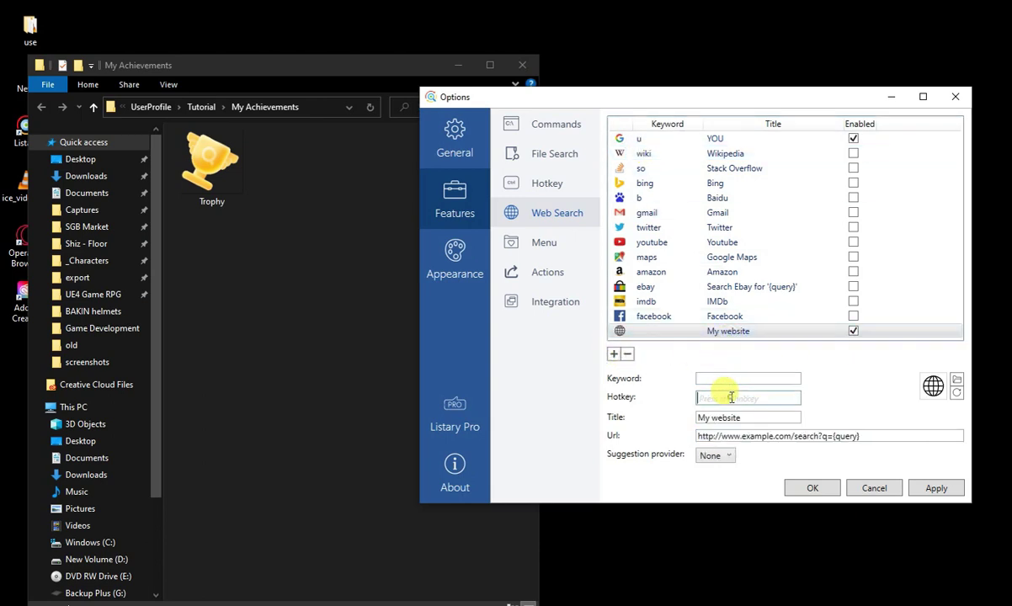
left_click(627, 355)
Examine the suggestion provider options for the YOU web search entry.
left_click(673, 138)
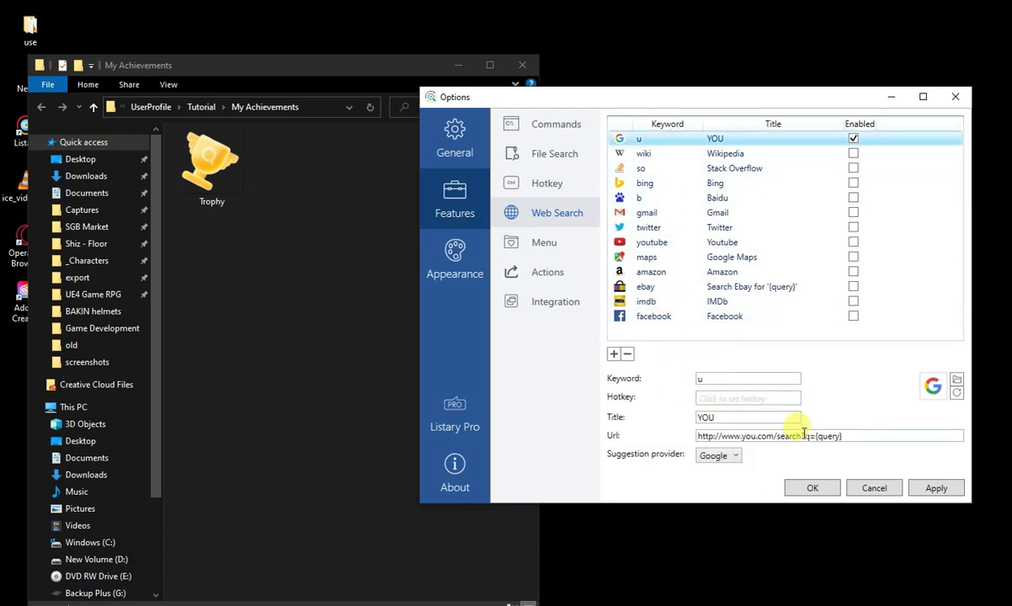
left_click(734, 457)
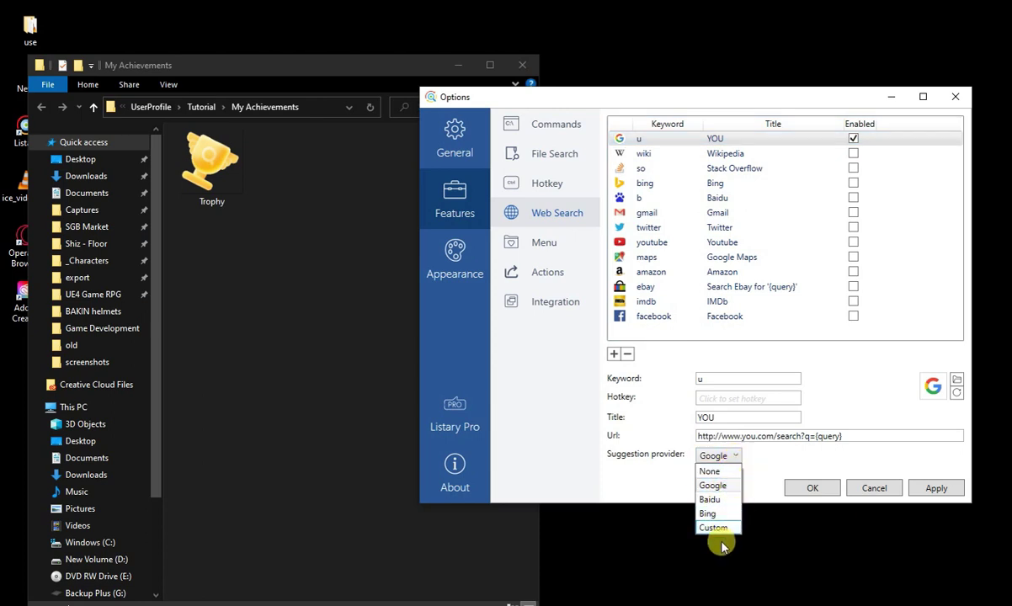
left_click(662, 458)
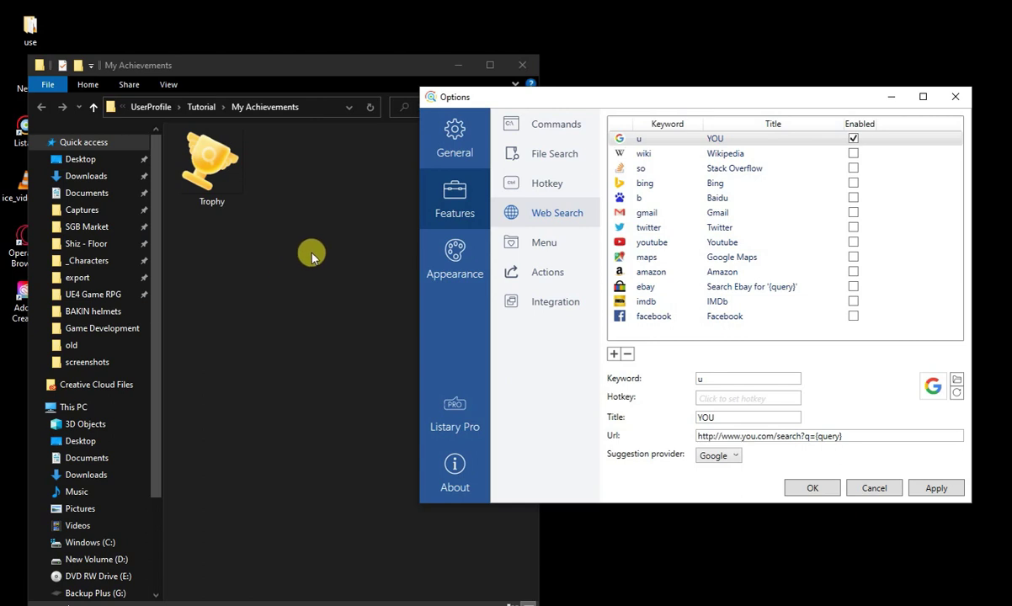
Try the "u" keyword in the launcher to bring up the YOU web search, and dismiss the launcher.
key("ctrl")
key("ctrl")
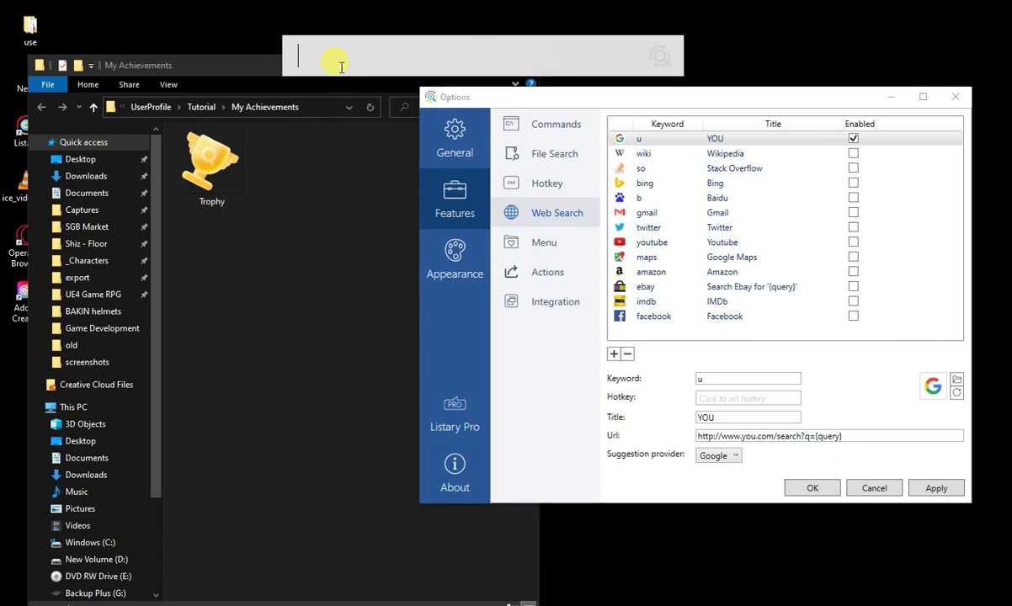
type("U")
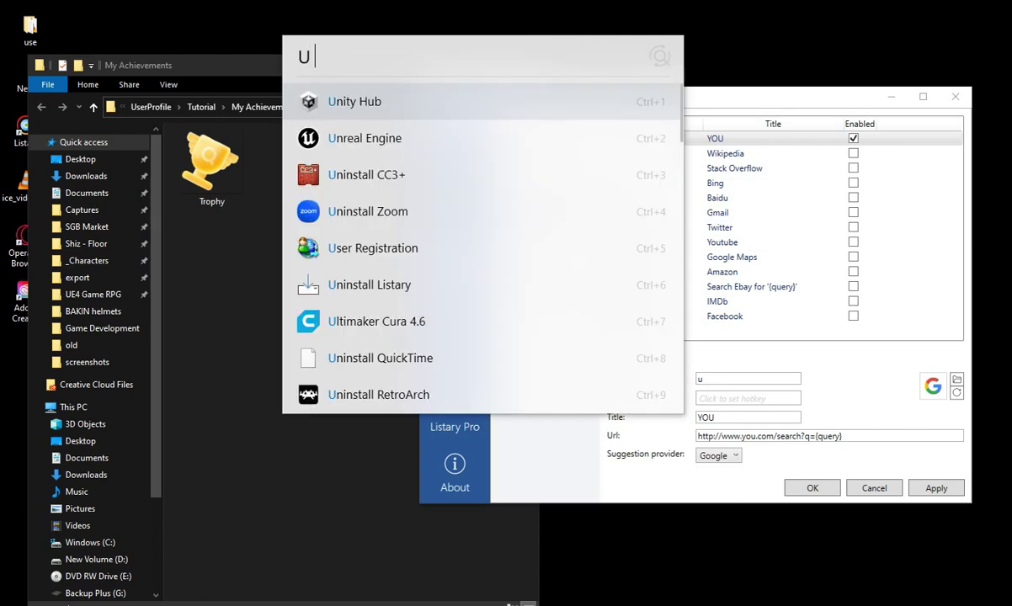
key("BackSpace")
key("BackSpace")
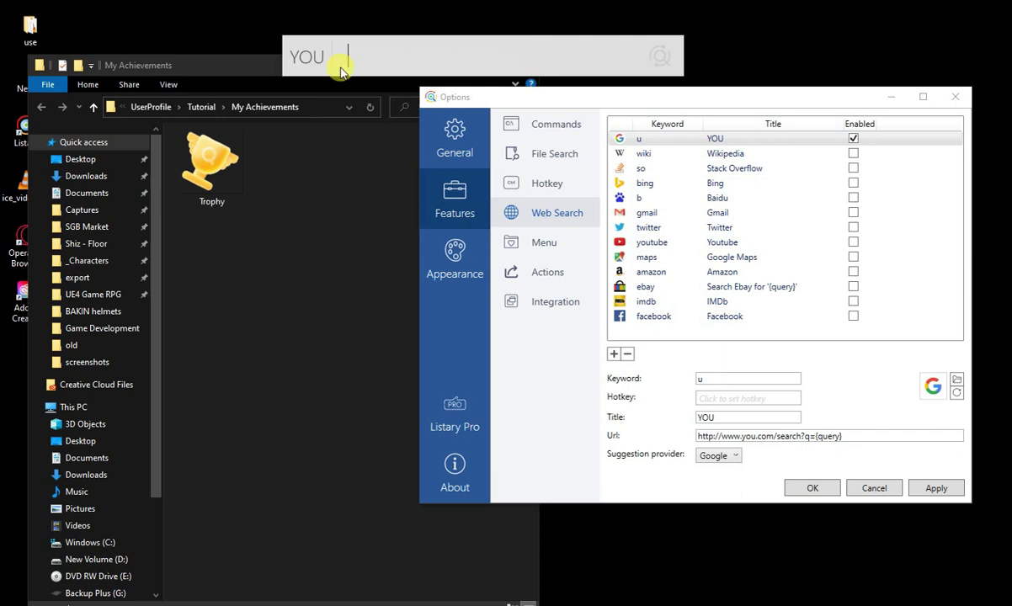
type("YOU")
key("Escape")
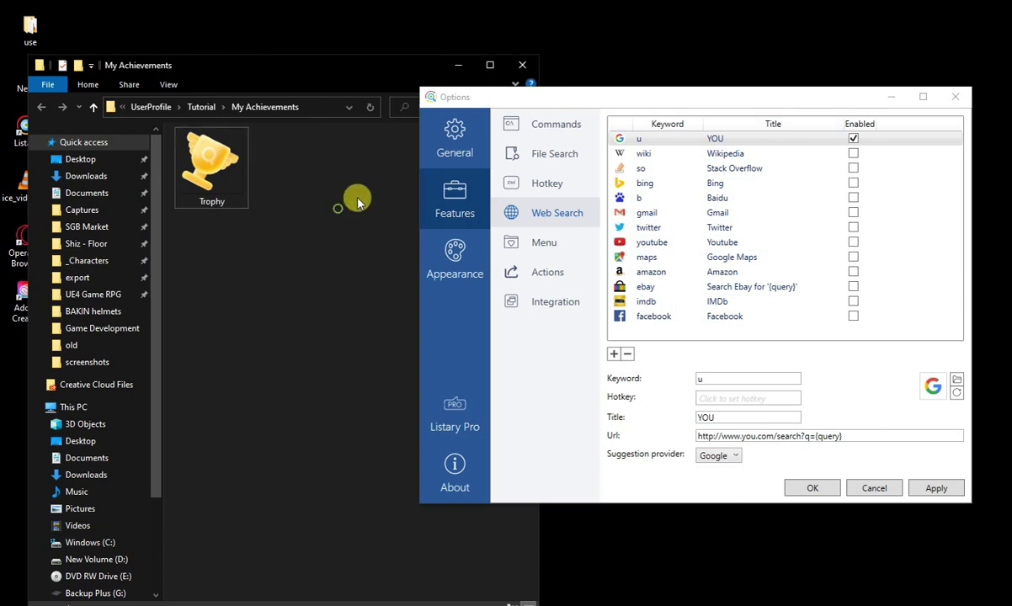
Search YOU for "listary" from the launcher using its keyword, and minimize the browser showing the results.
key("ctrl")
key("ctrl")
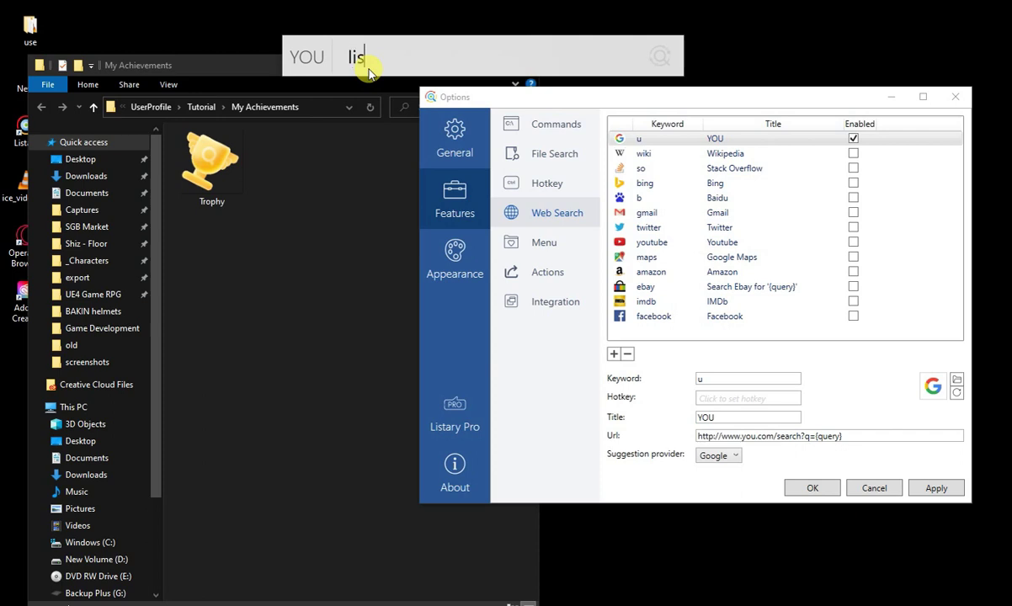
type("tary")
key("Return")
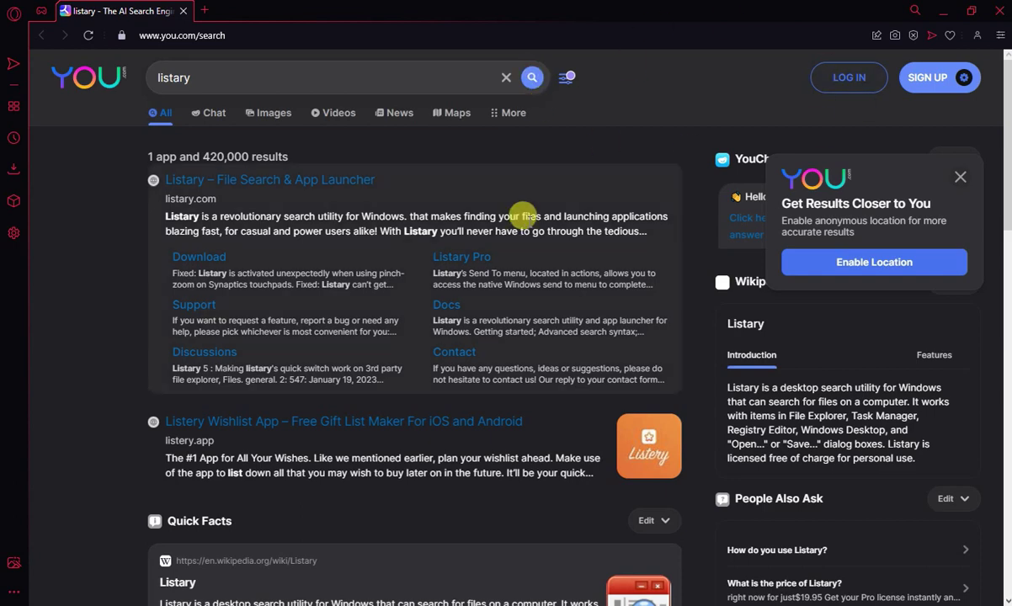
left_click(944, 10)
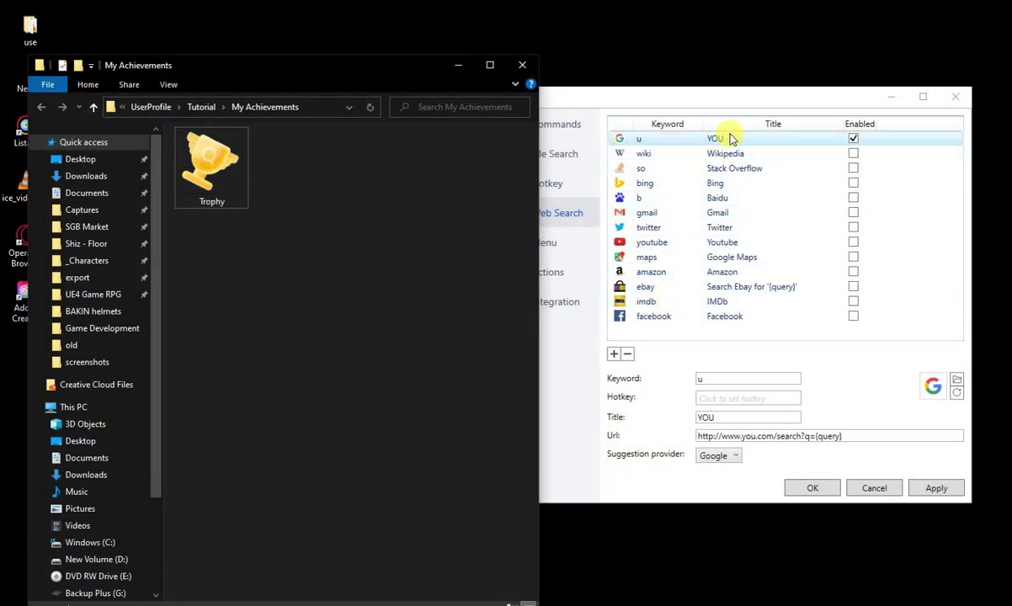
Open the Menu settings in Options, and move the My Achievements window clear of the desktop icons.
left_click(579, 401)
left_click(752, 134)
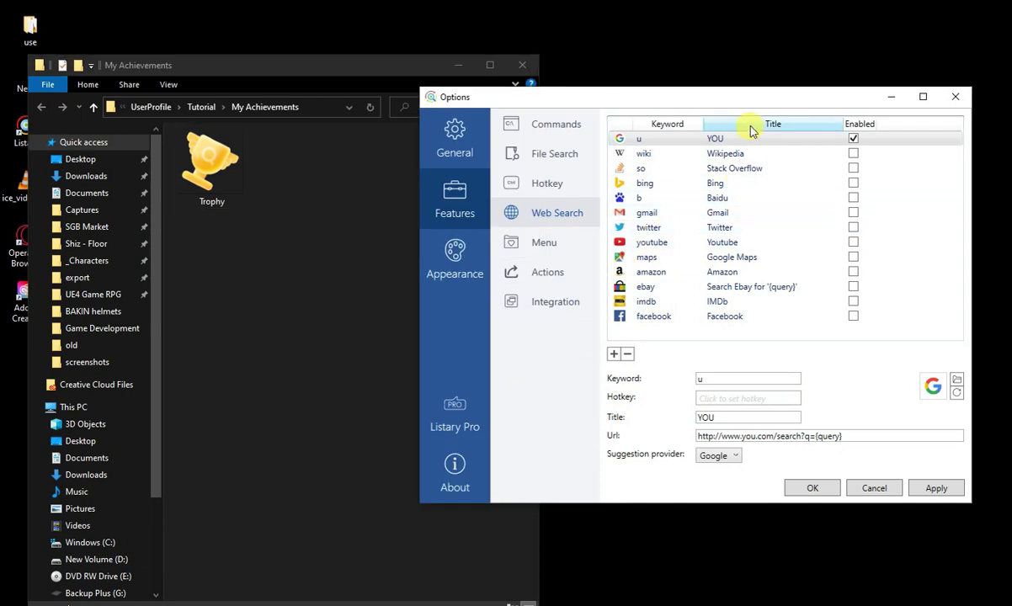
left_click(544, 242)
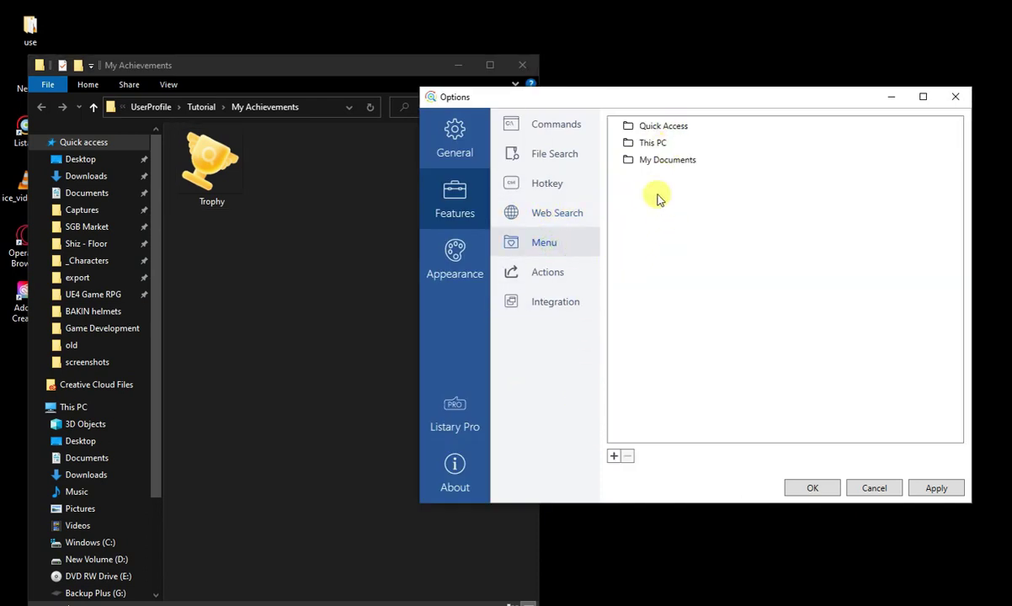
left_click(326, 196)
left_click_drag(274, 74, 321, 67)
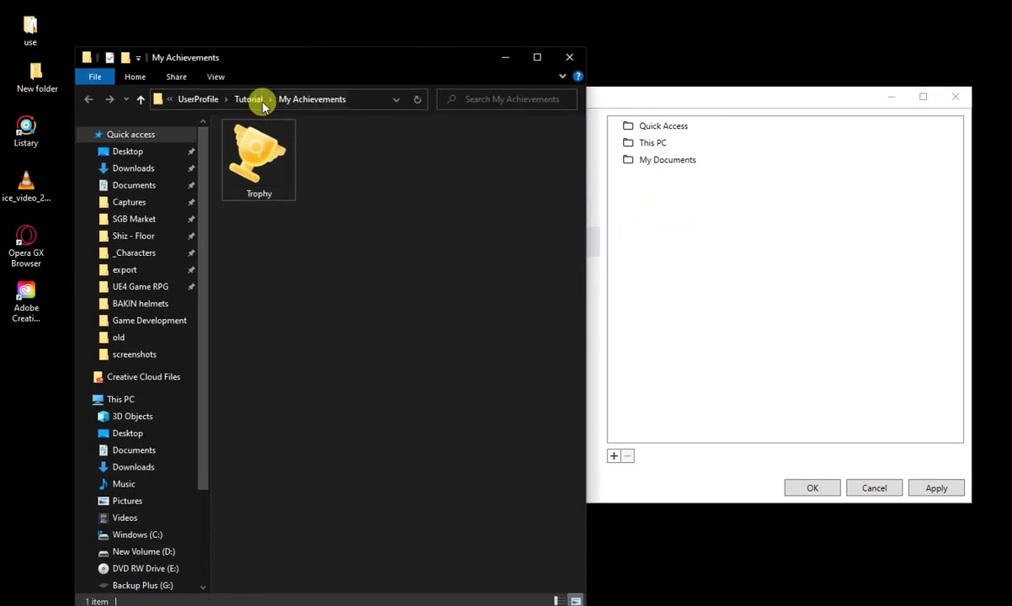
Bring up Listary's popup menu from the empty area of My Achievements and from the Trophy file, dismissing it each time.
double_click(375, 242)
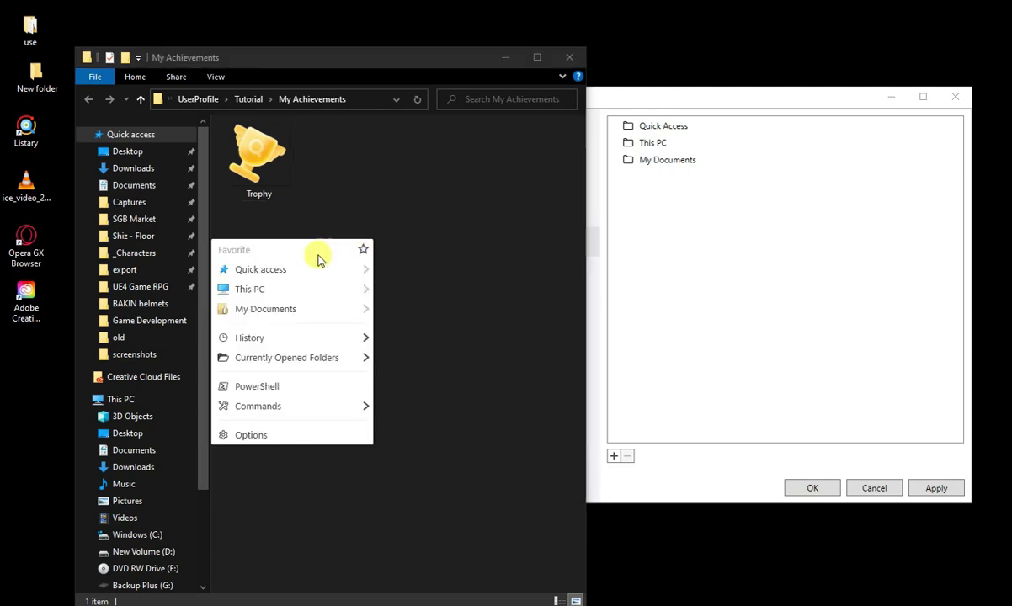
left_click(293, 165)
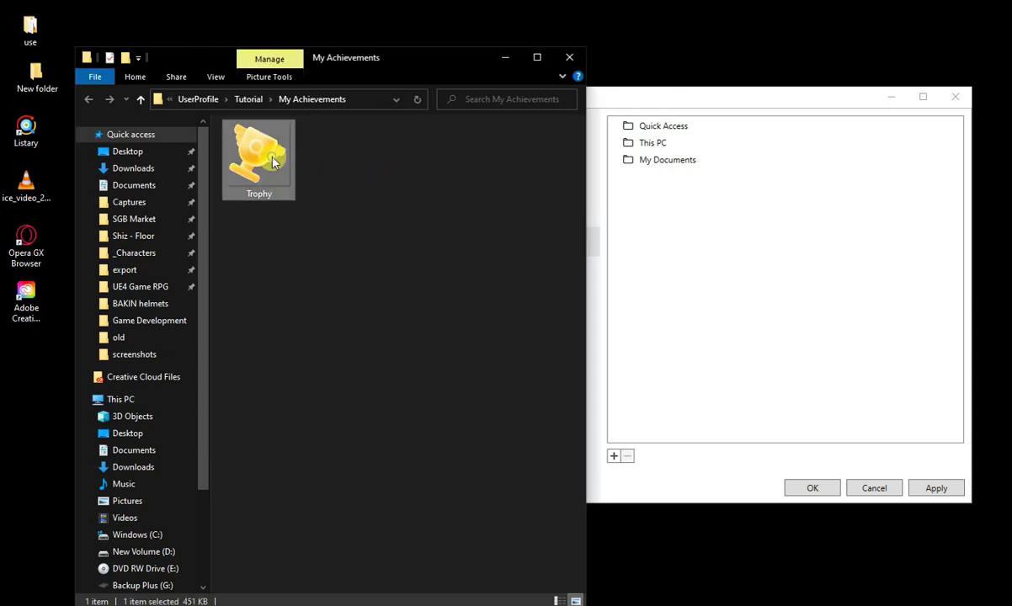
double_click(265, 154)
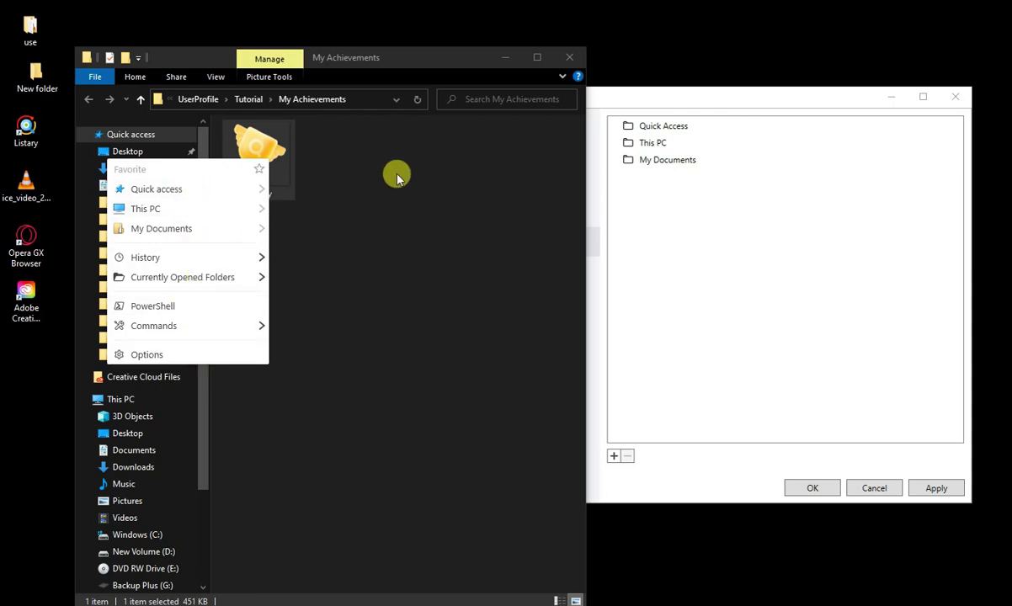
left_click(430, 185)
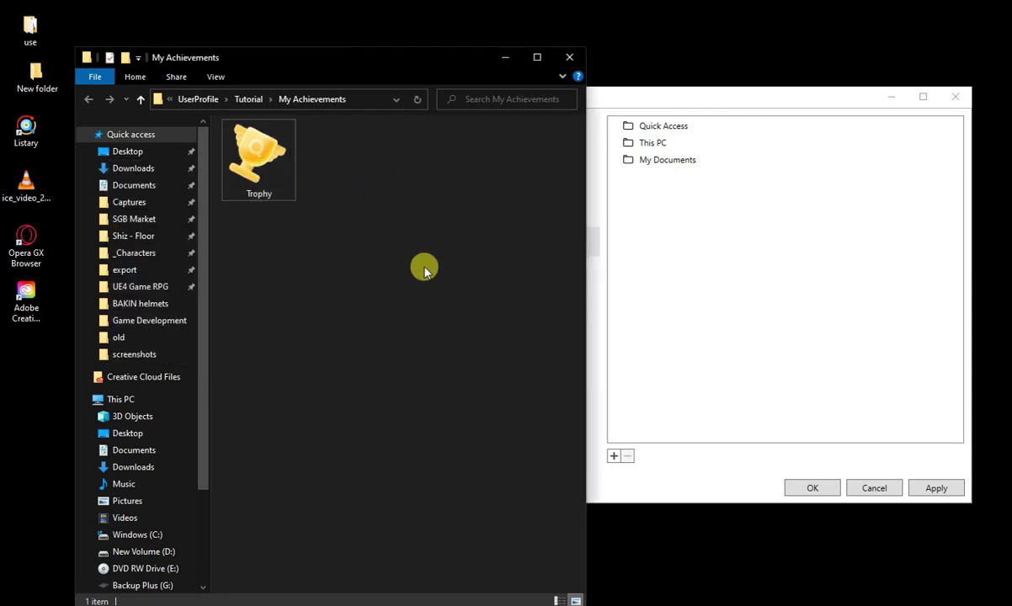
Add the current folder to the popup menu's favorites under the name My Achievements.
double_click(399, 219)
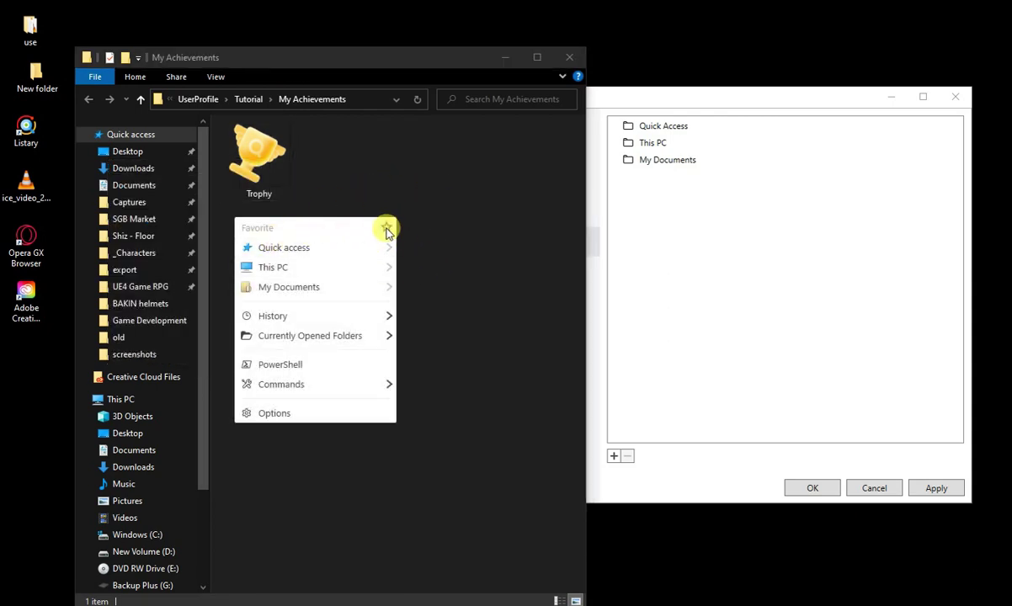
left_click(387, 228)
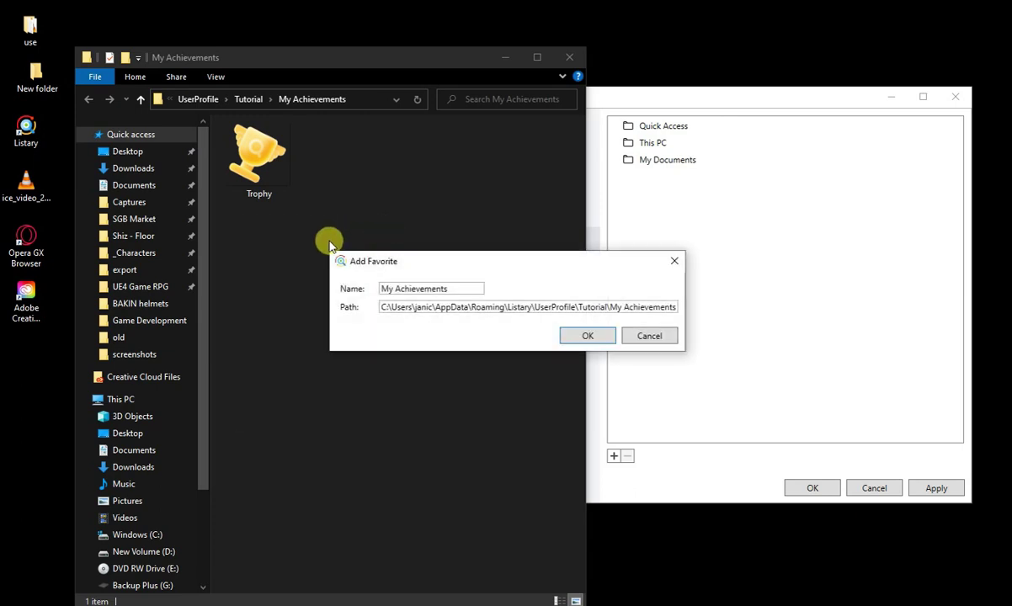
left_click(350, 288)
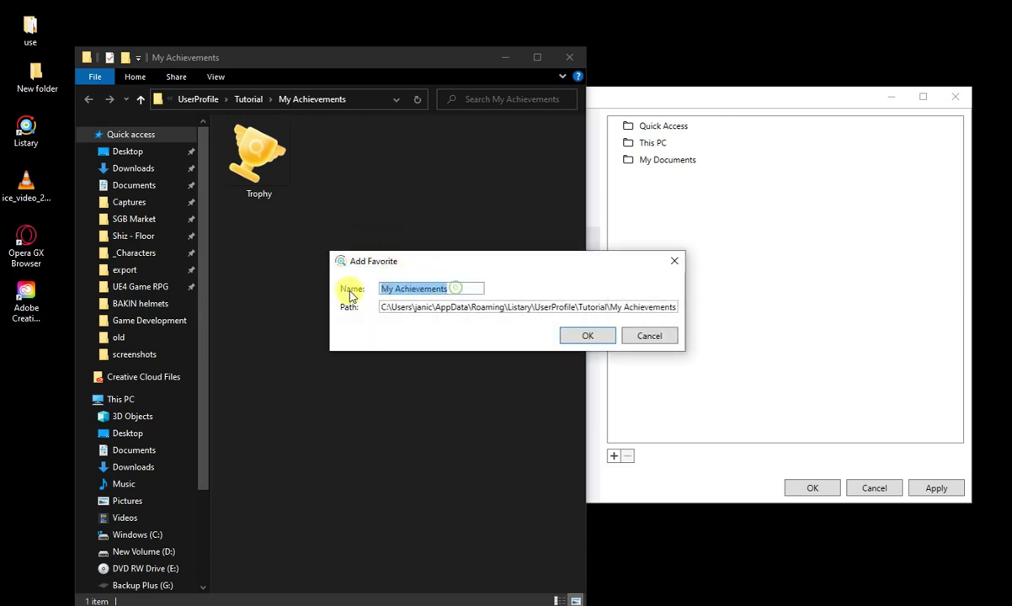
key("End")
left_click(568, 335)
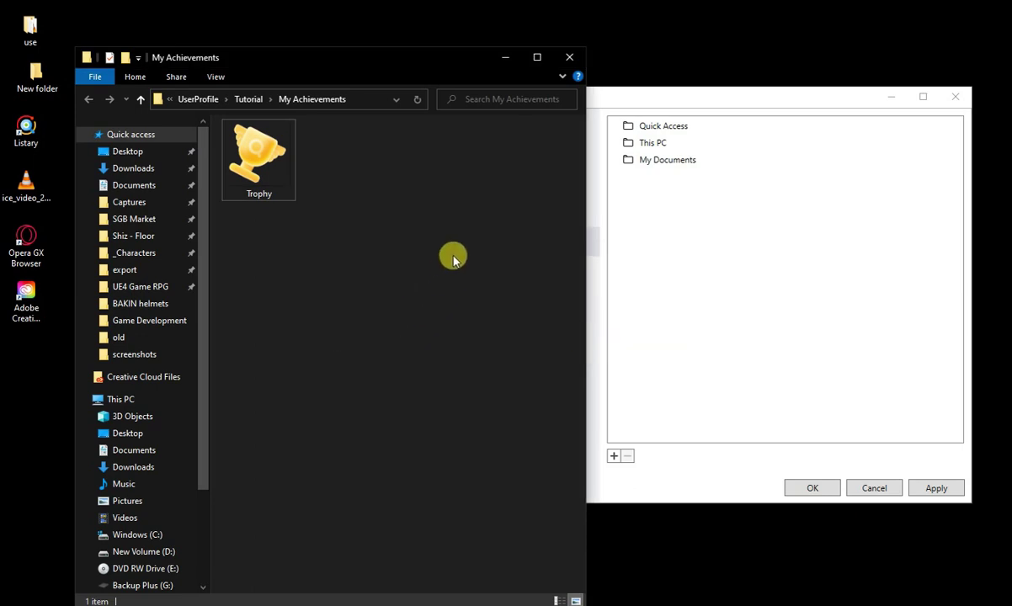
Open New folder from the desktop and preview the My Achievements and My Documents favorites in its popup menu.
double_click(35, 74)
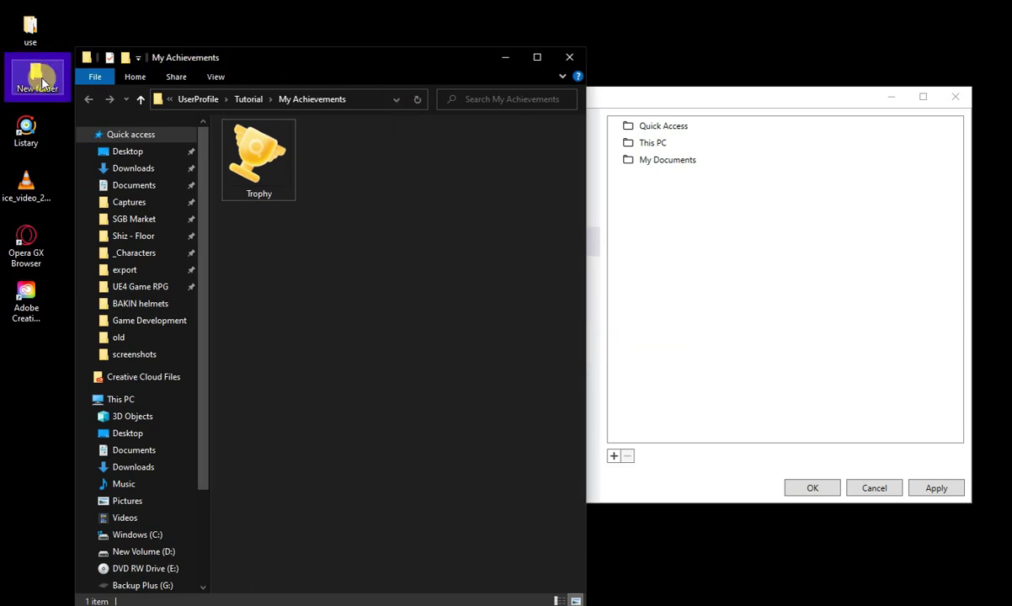
double_click(397, 185)
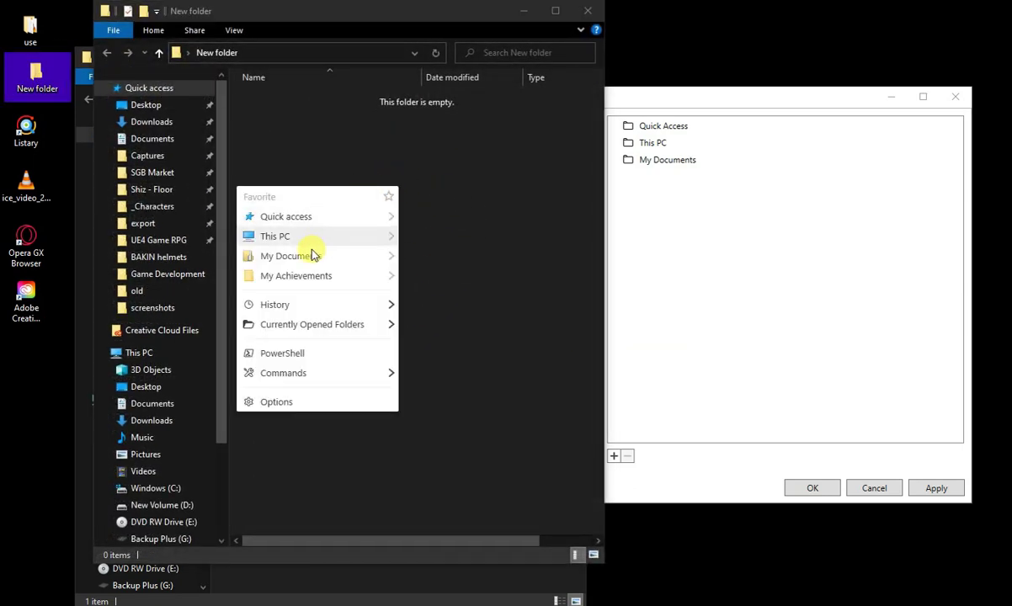
mouse_move(319, 281)
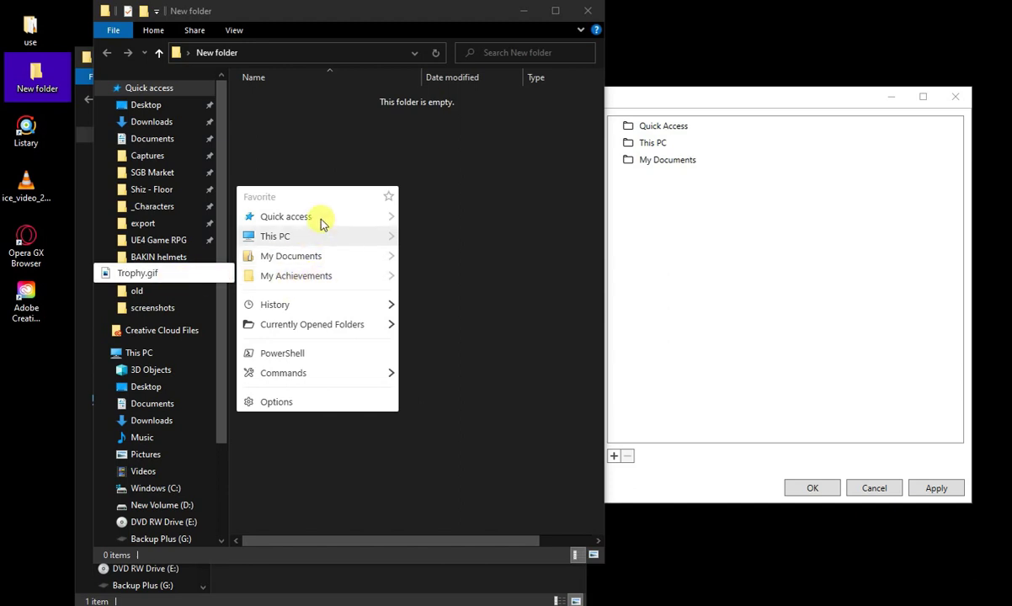
mouse_move(314, 239)
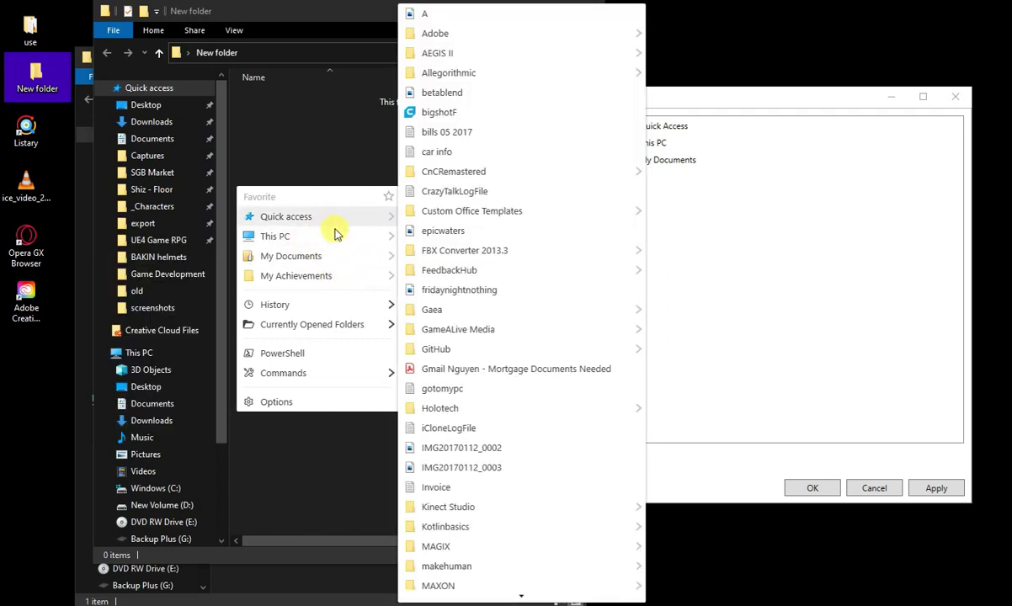
Bring up the Add Favorite dialog for New folder and cancel it, and look over the popup menu's other entries.
left_click(291, 197)
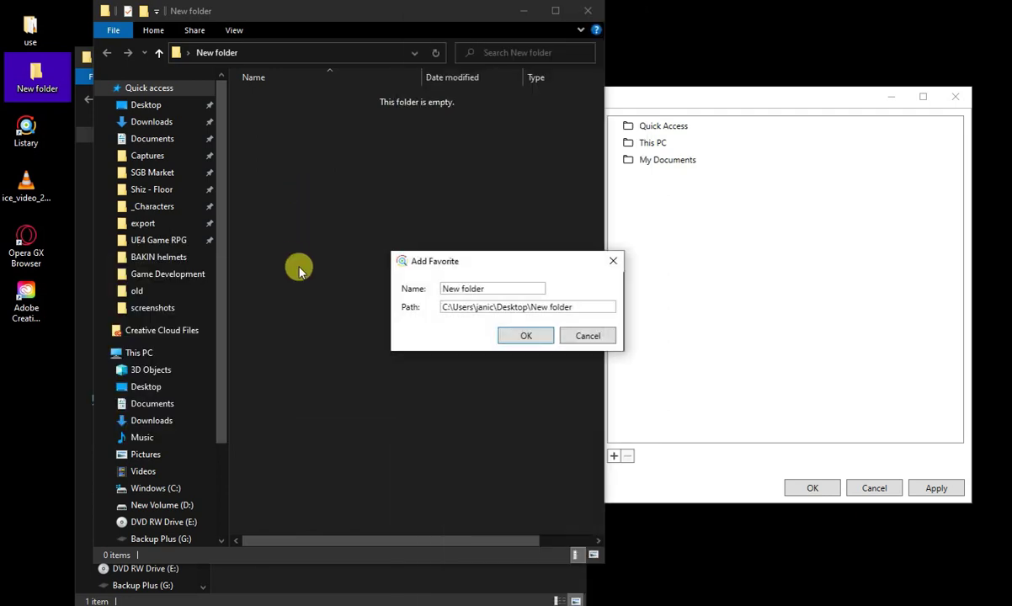
left_click(587, 336)
double_click(402, 203)
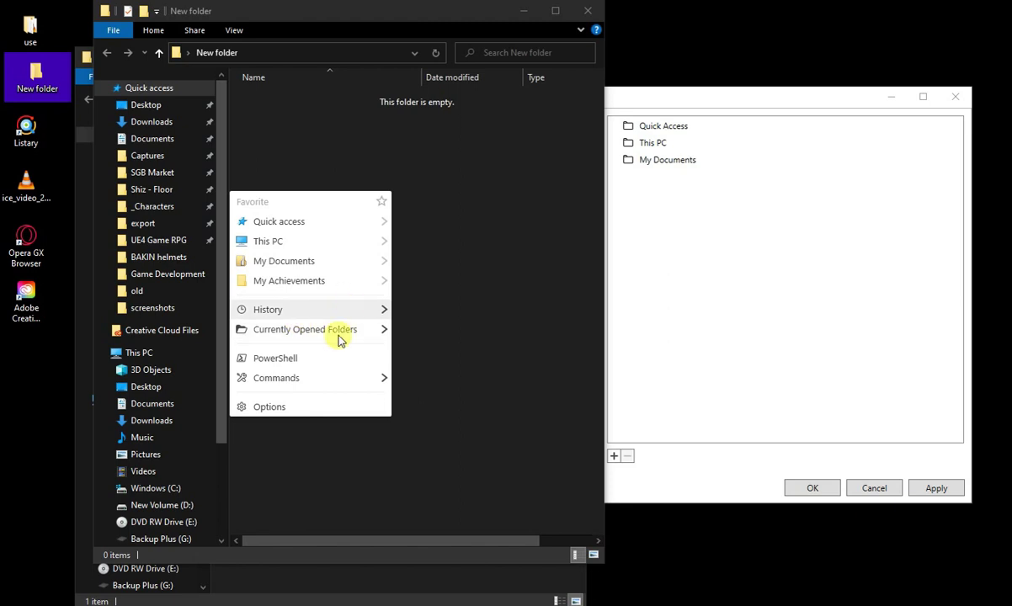
mouse_move(274, 383)
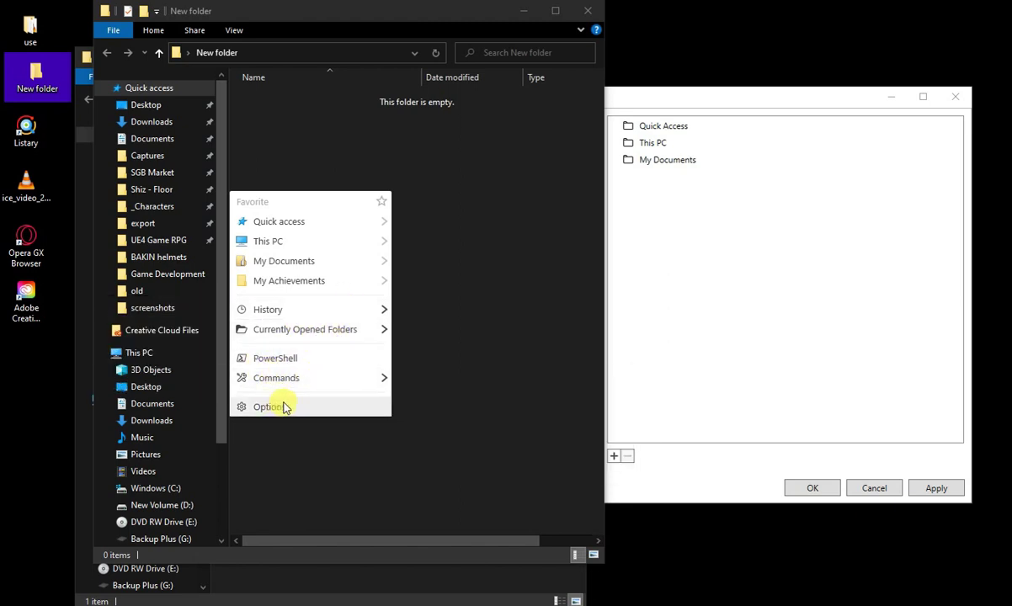
left_click(505, 246)
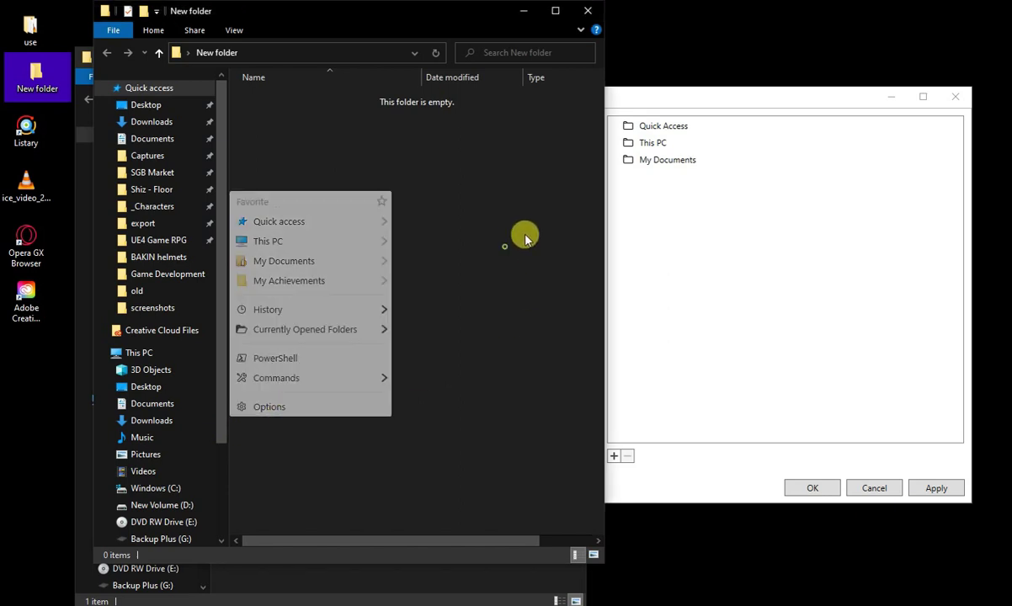
Close the Options window and check the popup menu in New folder for the My Achievements favorite.
left_click_drag(702, 102, 669, 97)
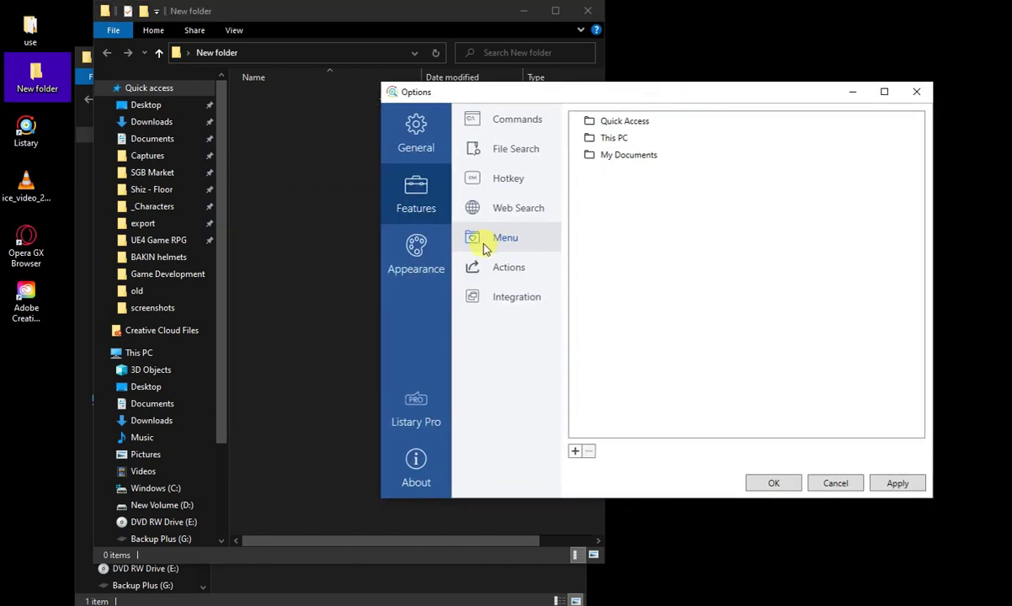
left_click(917, 92)
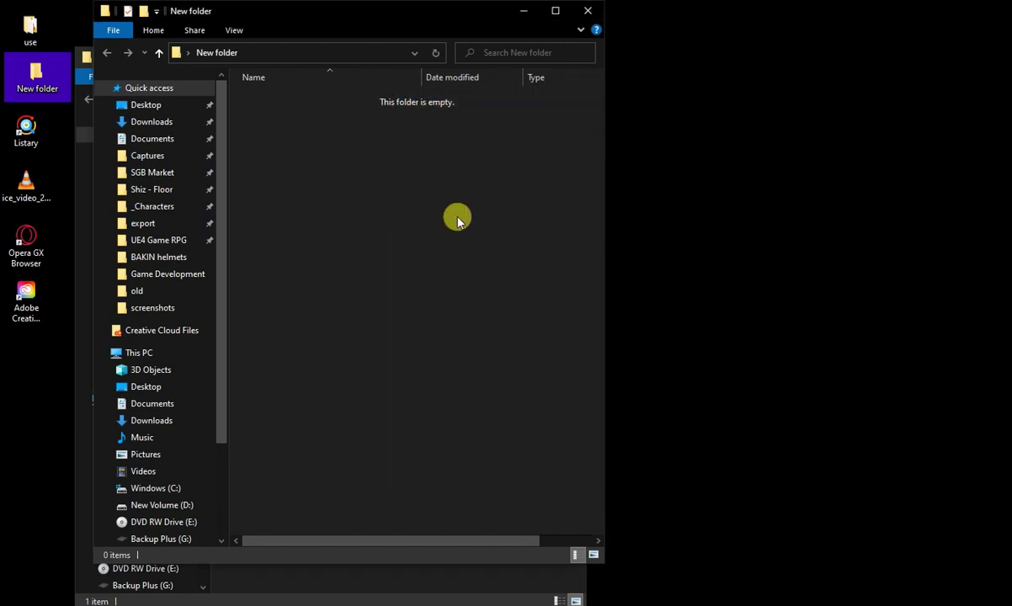
double_click(380, 234)
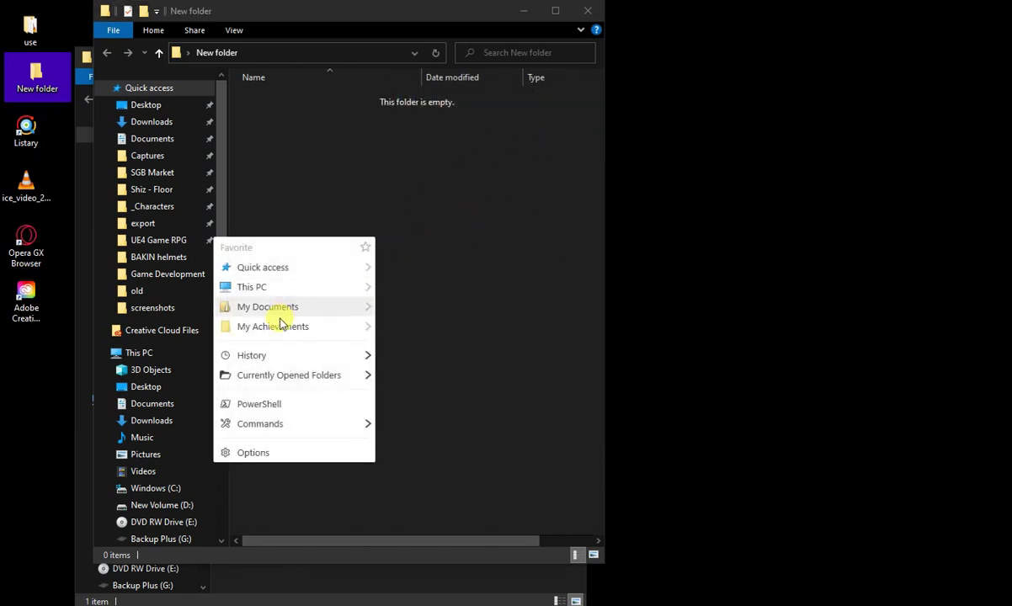
left_click(662, 392)
Reopen Listary's Options at the Menu settings, select the My Achievements entry, and move the window clear of New folder's empty area.
left_click(852, 600)
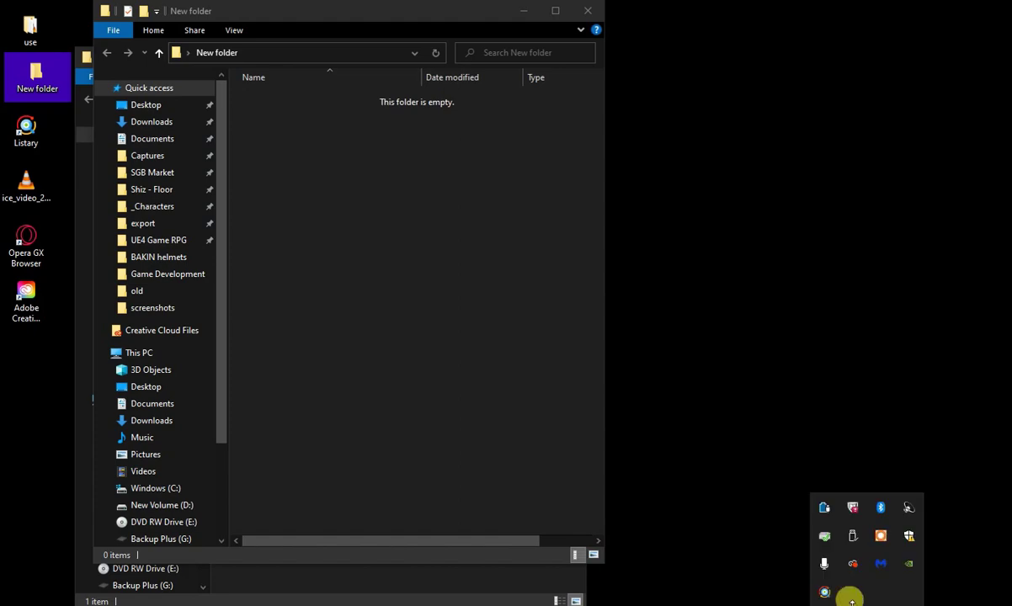
right_click(824, 592)
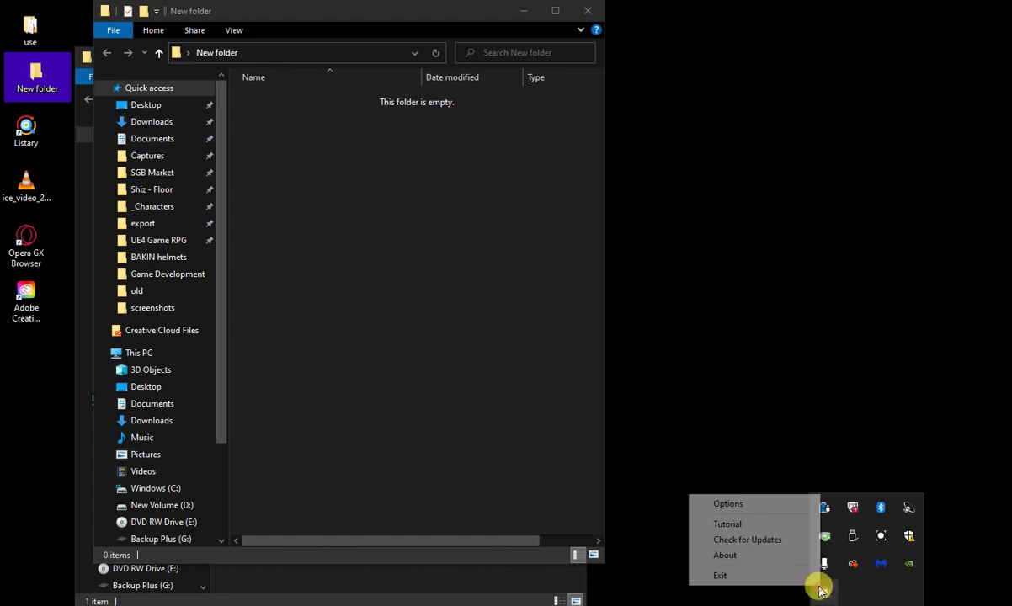
left_click(729, 504)
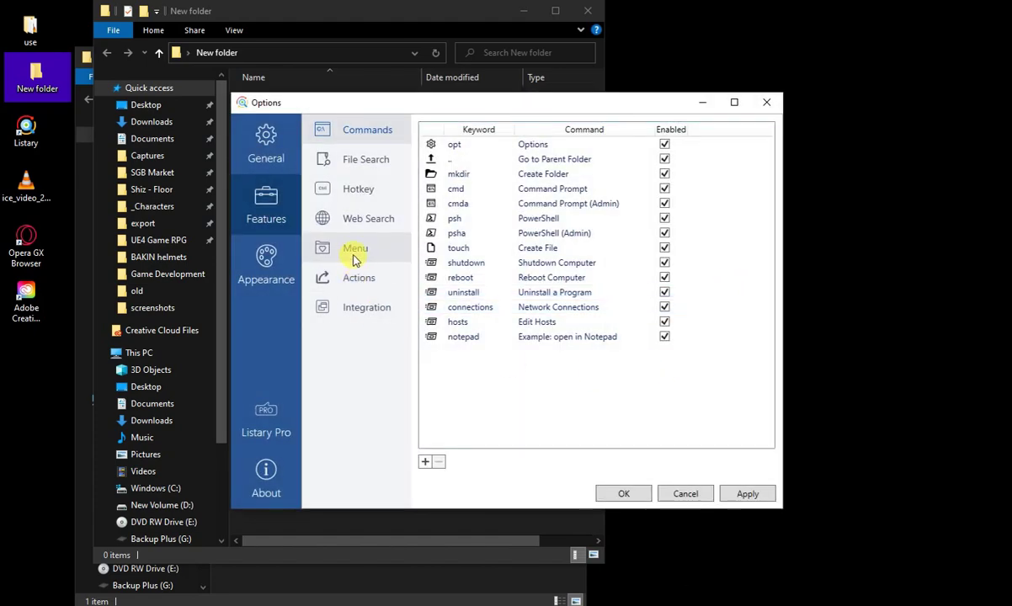
left_click(354, 248)
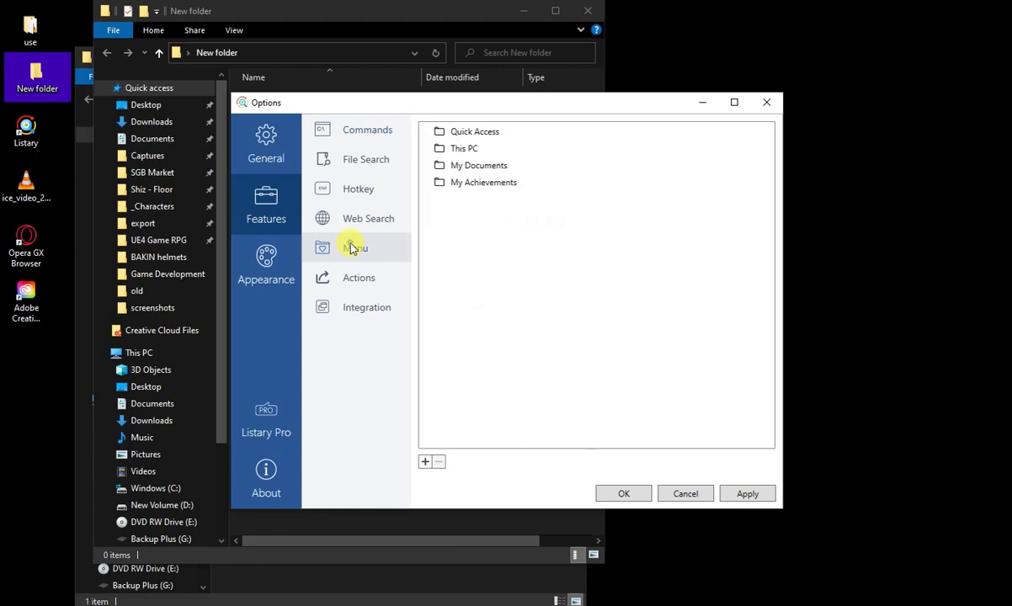
left_click(493, 184)
left_click_drag(456, 95, 613, 91)
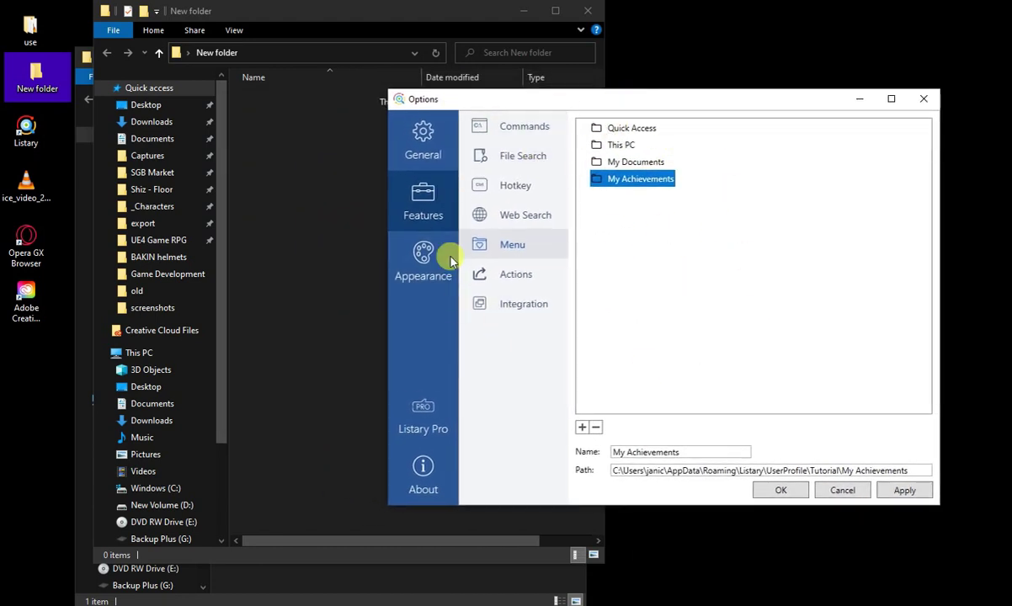
Compare the popup menu in New folder with the favorites listed in the Menu settings.
double_click(265, 206)
mouse_move(175, 296)
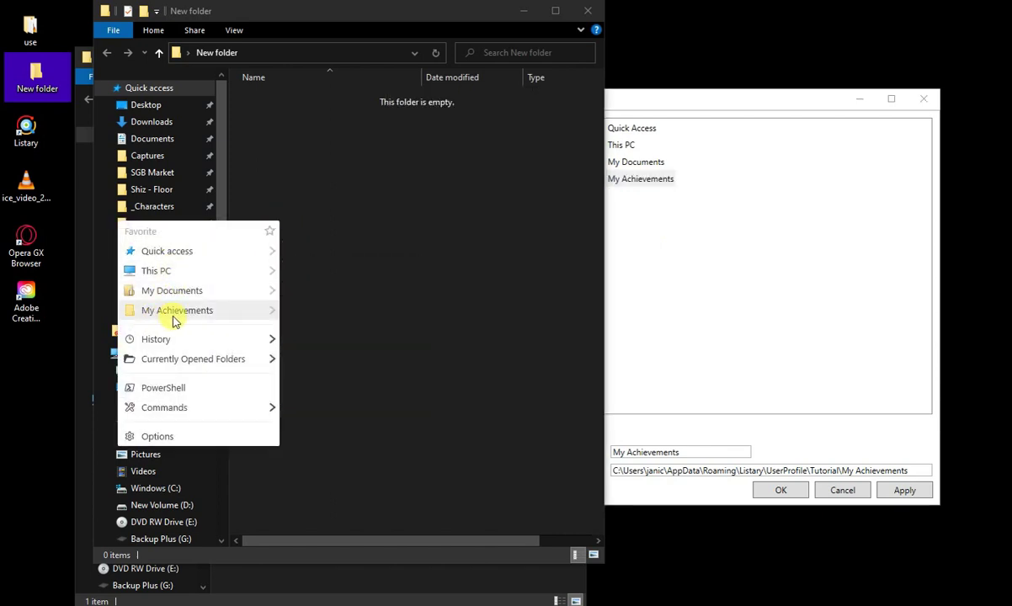
mouse_move(194, 317)
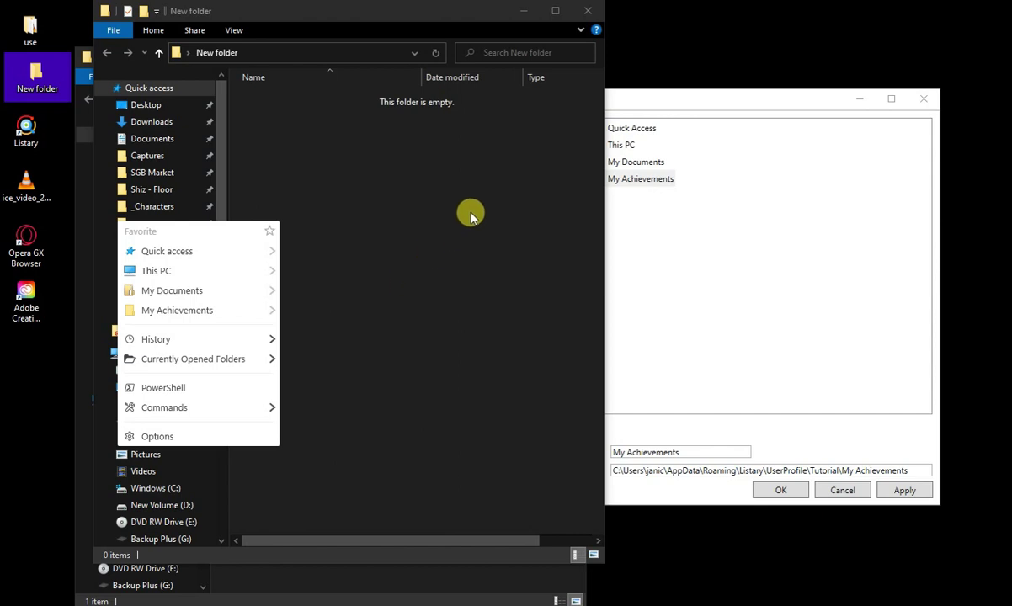
Remove My Achievements from the Menu settings list and look over the entry types that can be added.
left_click(692, 106)
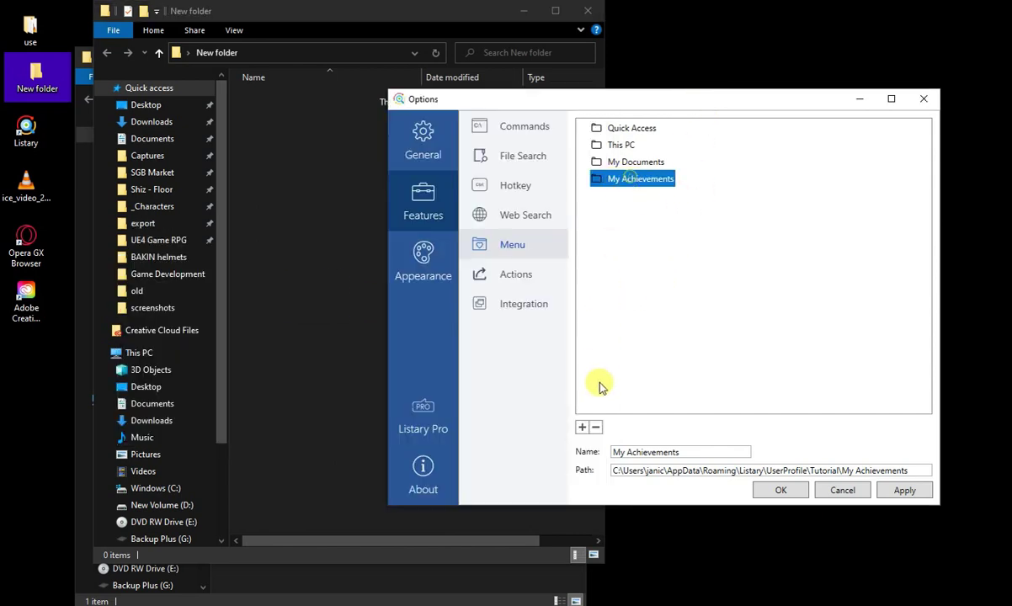
left_click(595, 427)
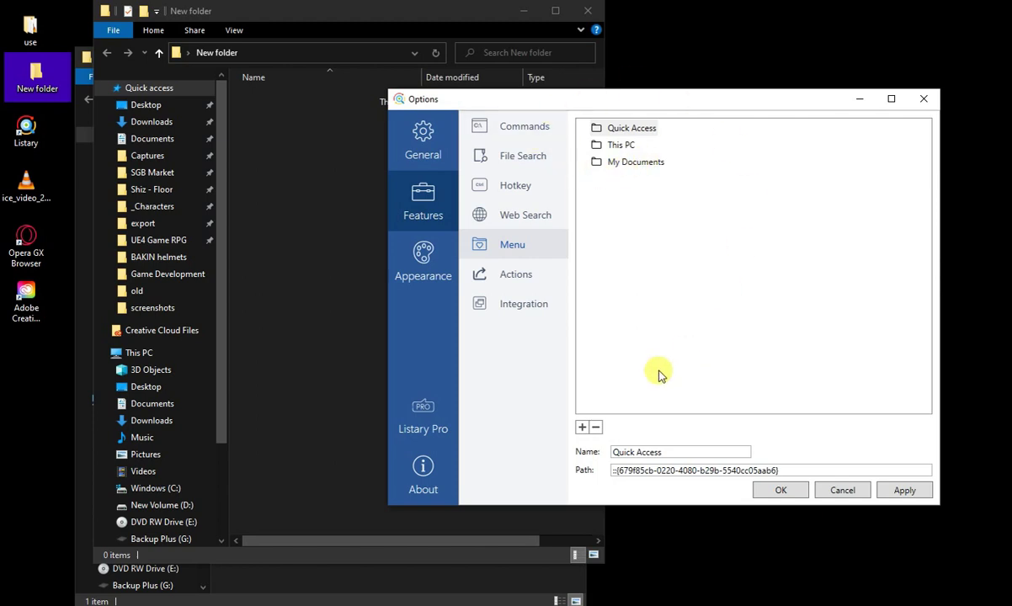
left_click(582, 427)
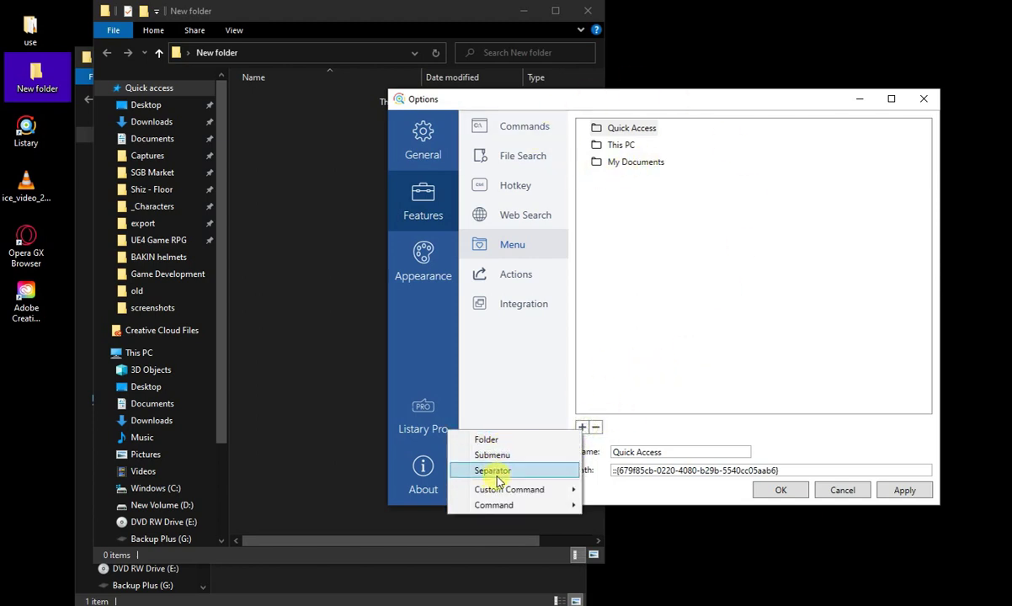
left_click(579, 403)
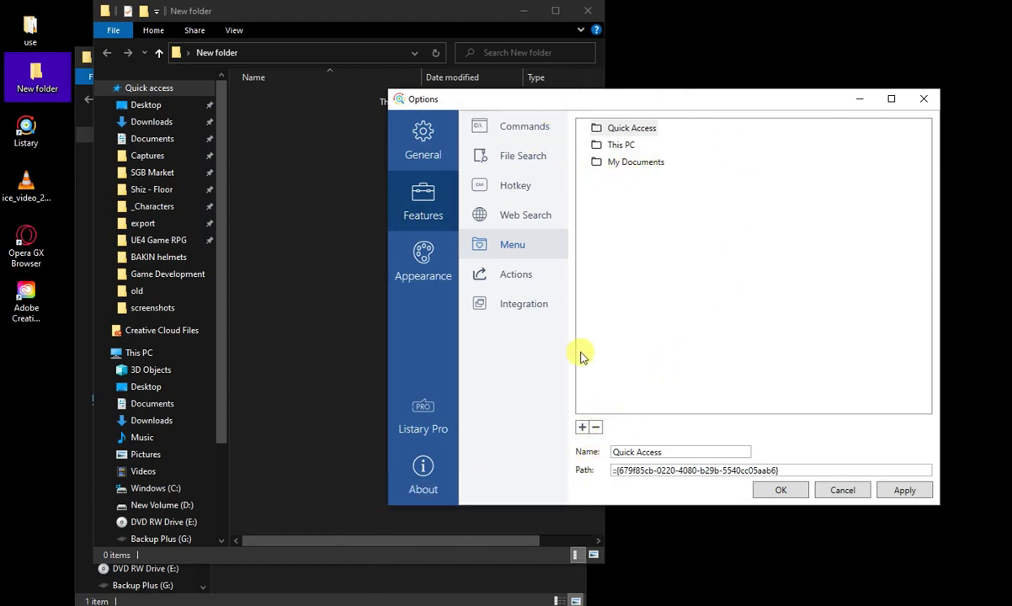
Add the Reboot Computer custom command to the menu, apply the change, and check for it in New folder's popup menu.
left_click(582, 427)
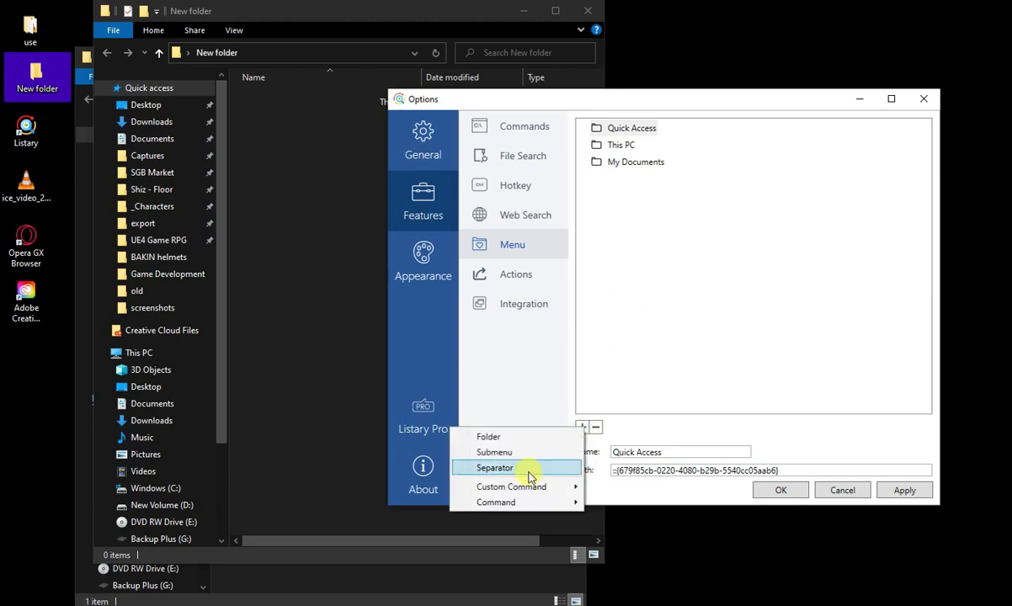
mouse_move(520, 504)
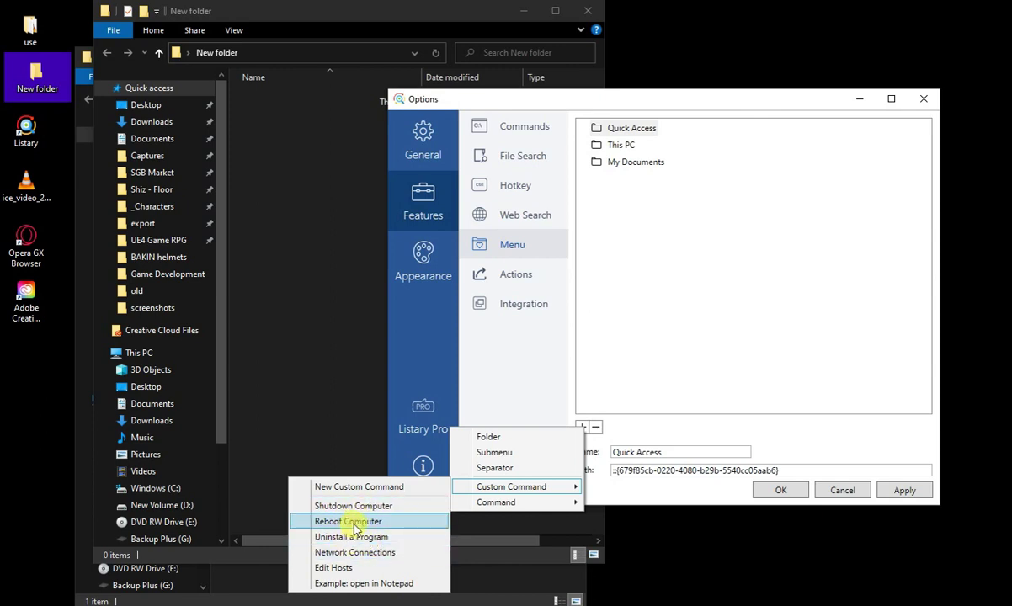
left_click(348, 521)
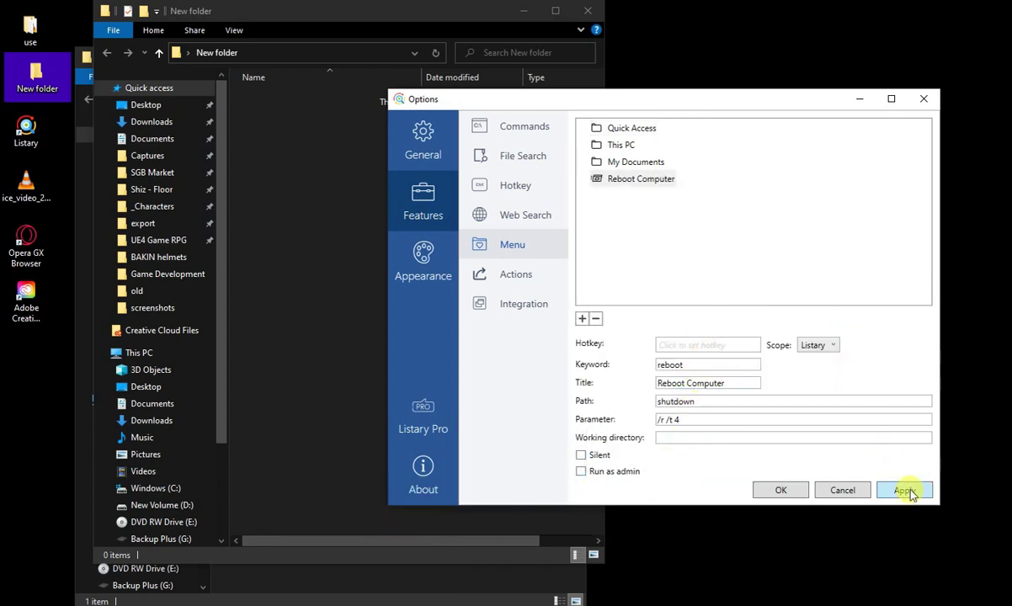
left_click(261, 202)
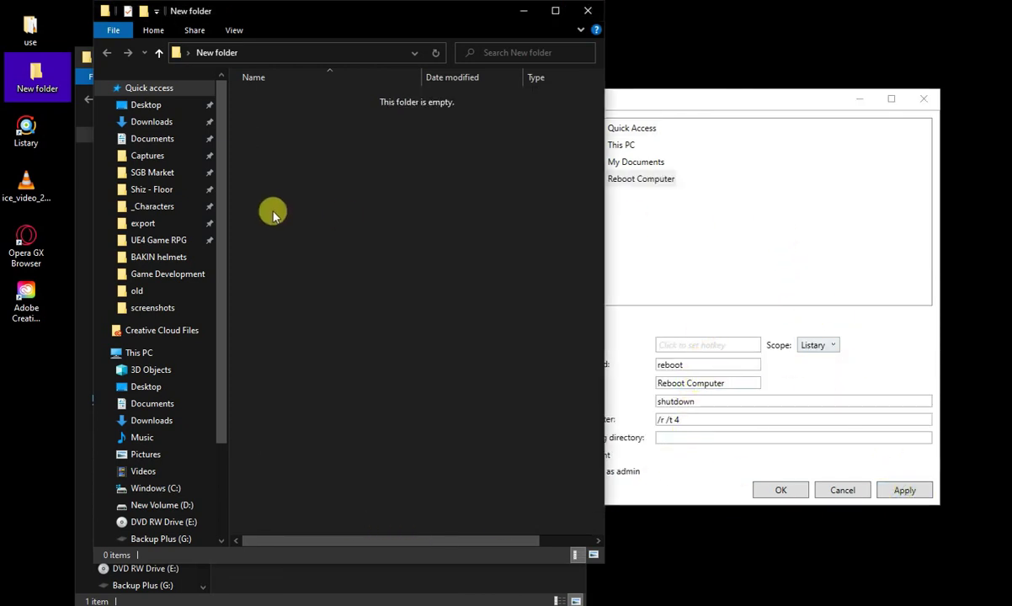
double_click(296, 254)
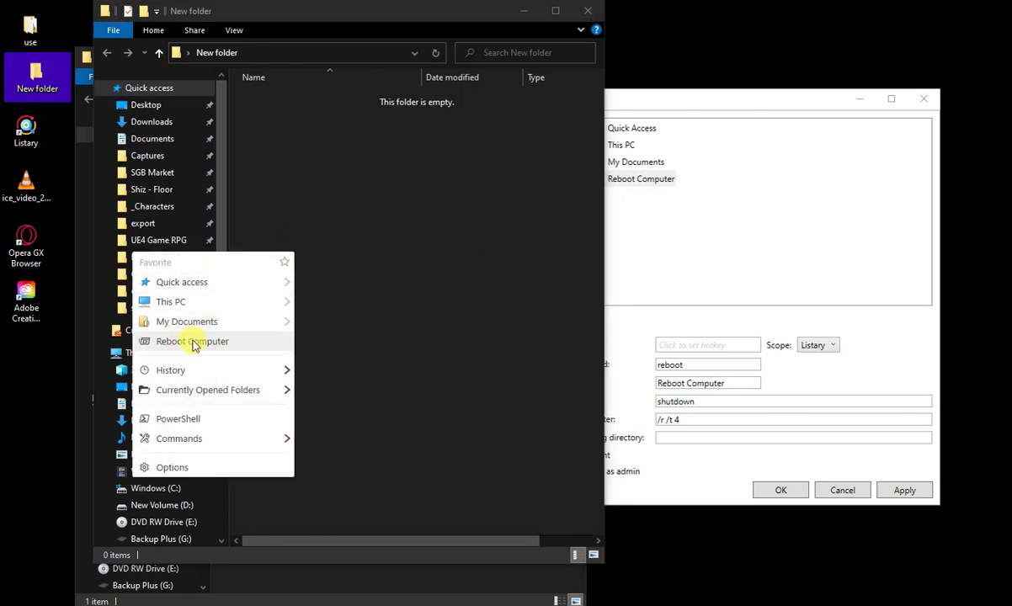
Close the popup menu, remove Reboot Computer from the Menu settings list, and apply the change.
left_click(419, 313)
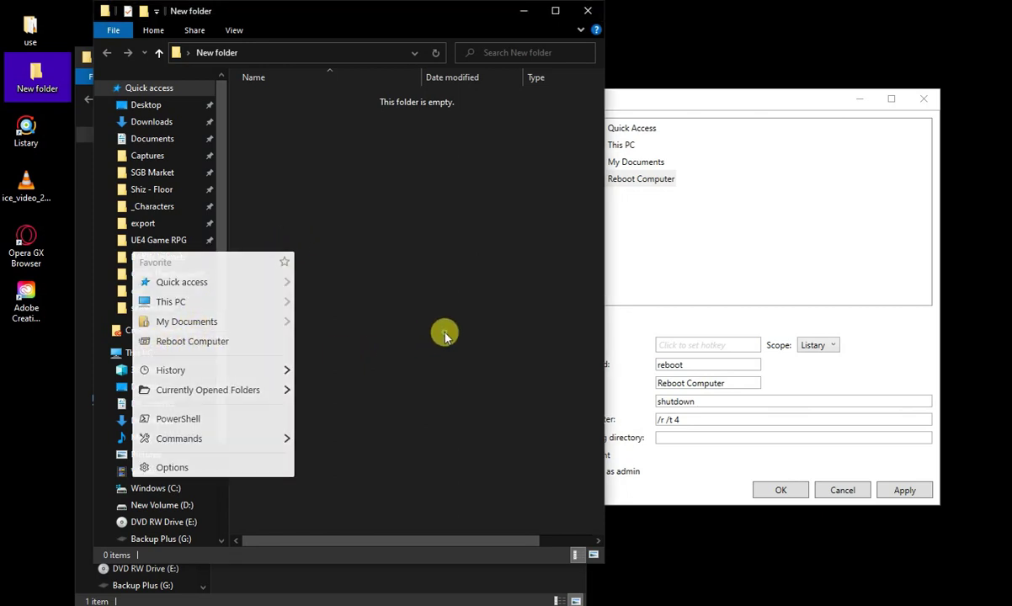
left_click(660, 278)
left_click(640, 178)
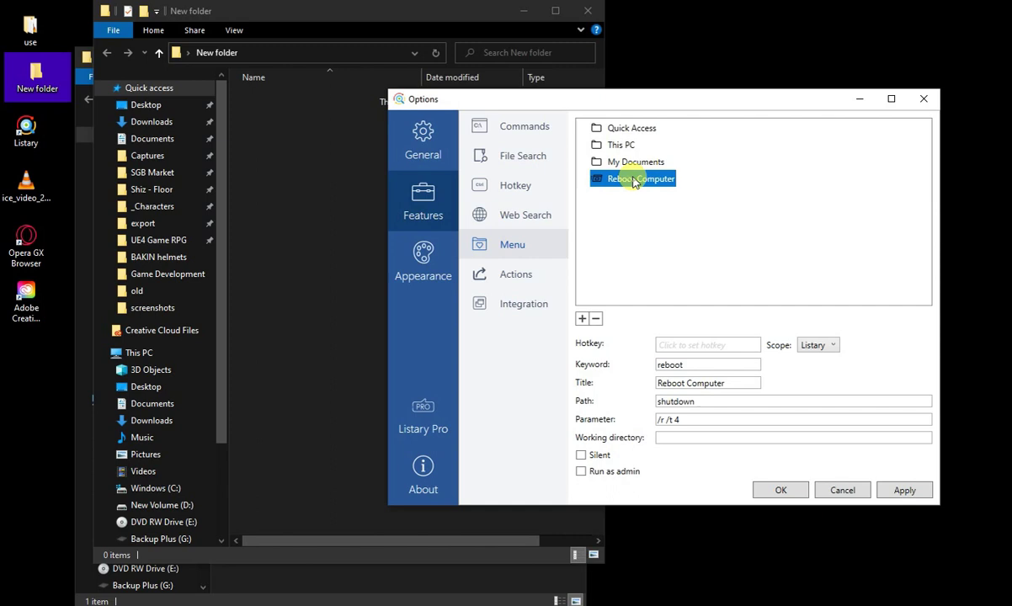
left_click(595, 319)
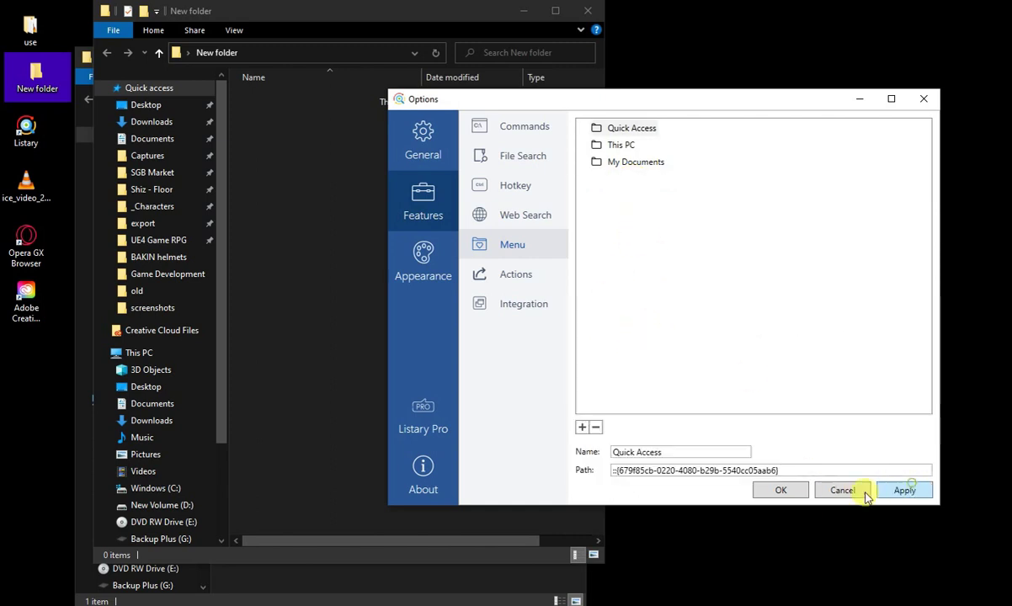
Open the Actions settings and examine the listed actions, including Copy, Copy Path to Clipboard, Edit with VS Code and Edit with Notepad++.
left_click(511, 276)
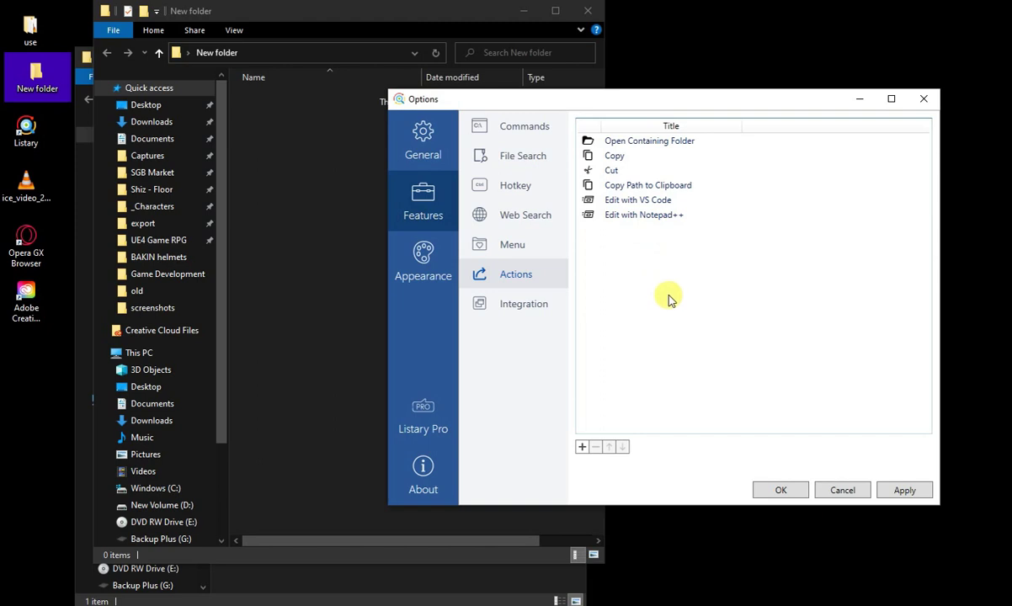
left_click(593, 140)
left_click(615, 155)
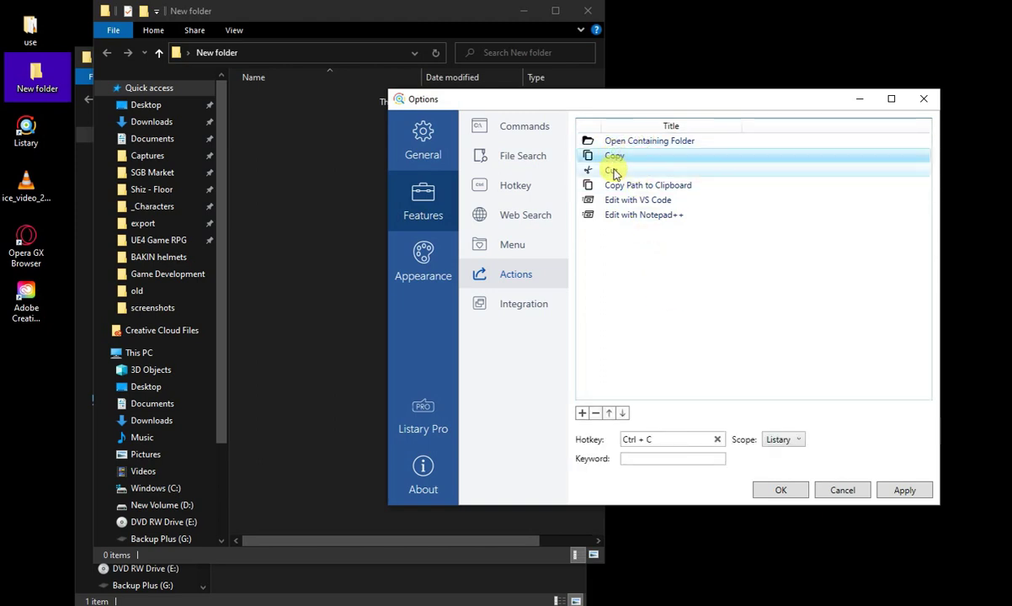
left_click(609, 185)
left_click(629, 199)
left_click(635, 217)
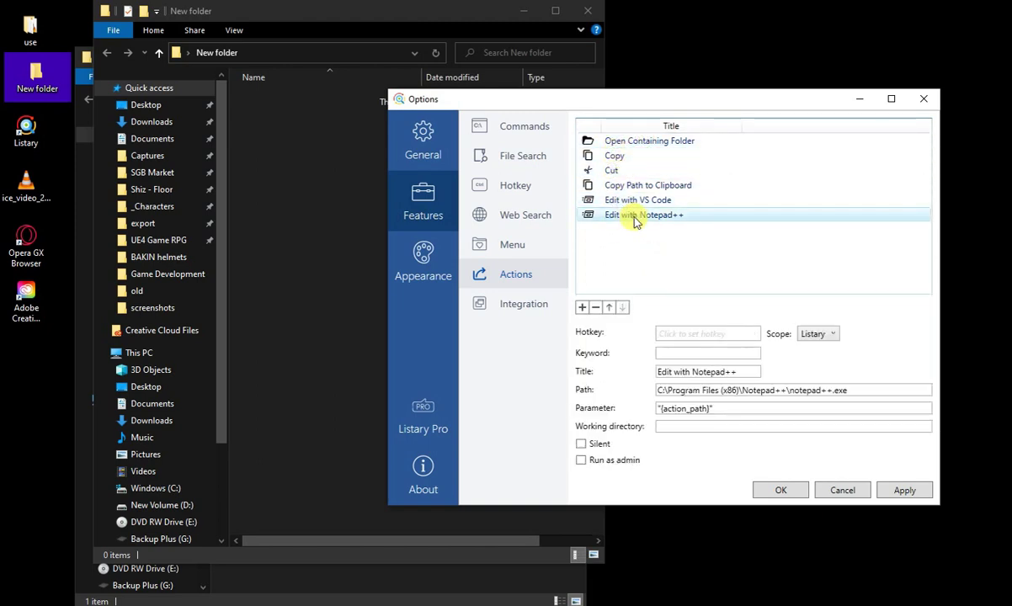
left_click(644, 203)
left_click(650, 221)
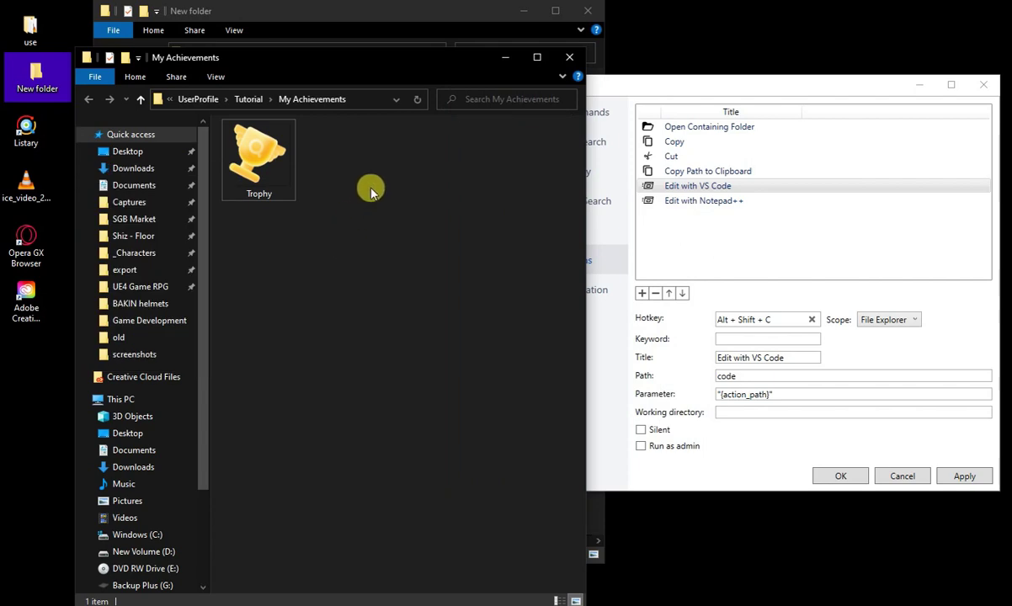
Search the launcher for trophy and look through the actions and context menu entries offered for the Trophy.lnk result.
key("ctrl")
key("ctrl")
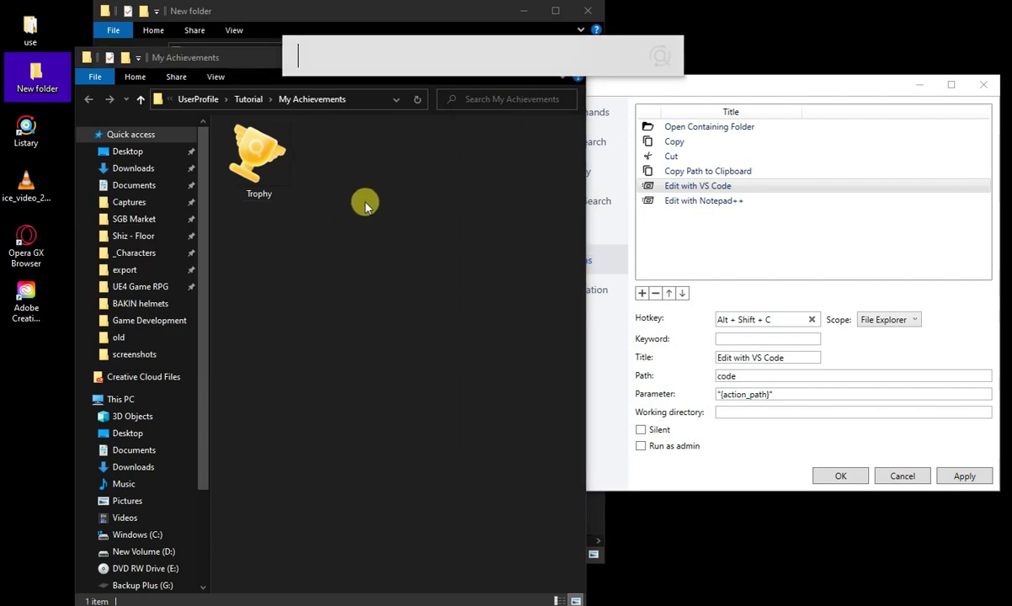
type("trophy")
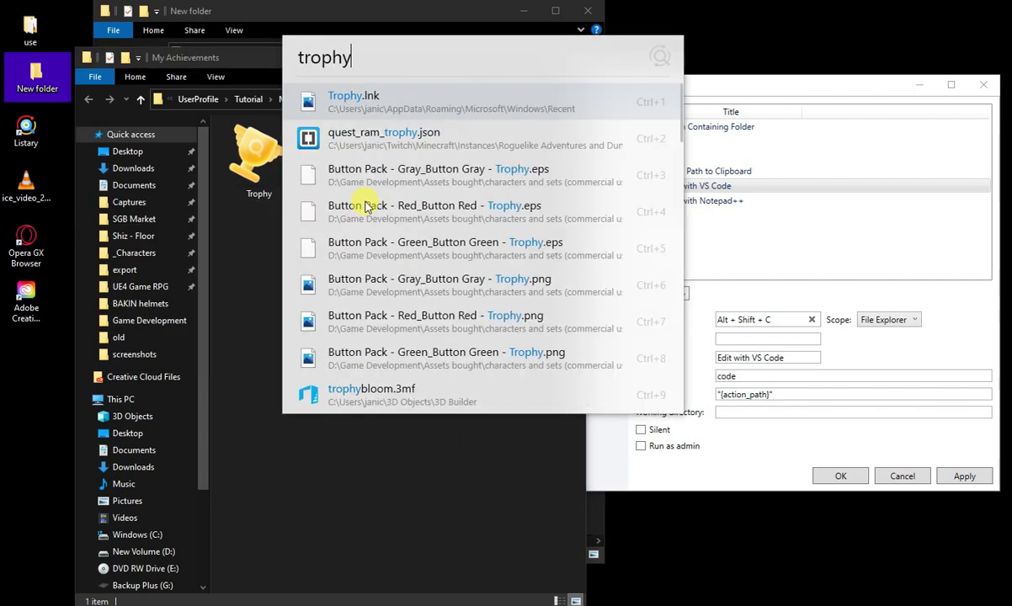
right_click(414, 100)
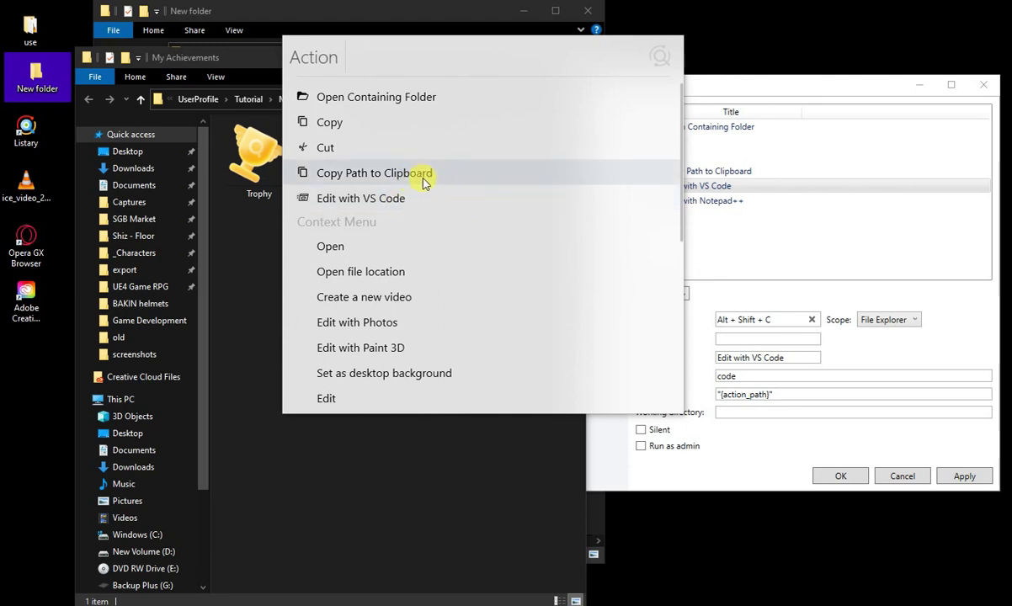
scroll(407, 362, "down", 4)
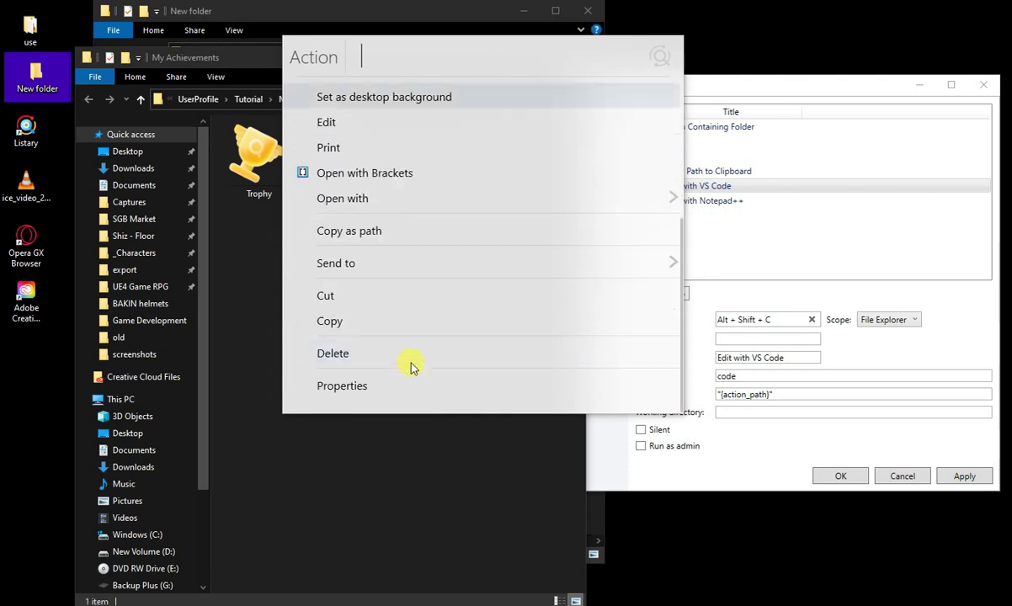
scroll(413, 366, "up", 2)
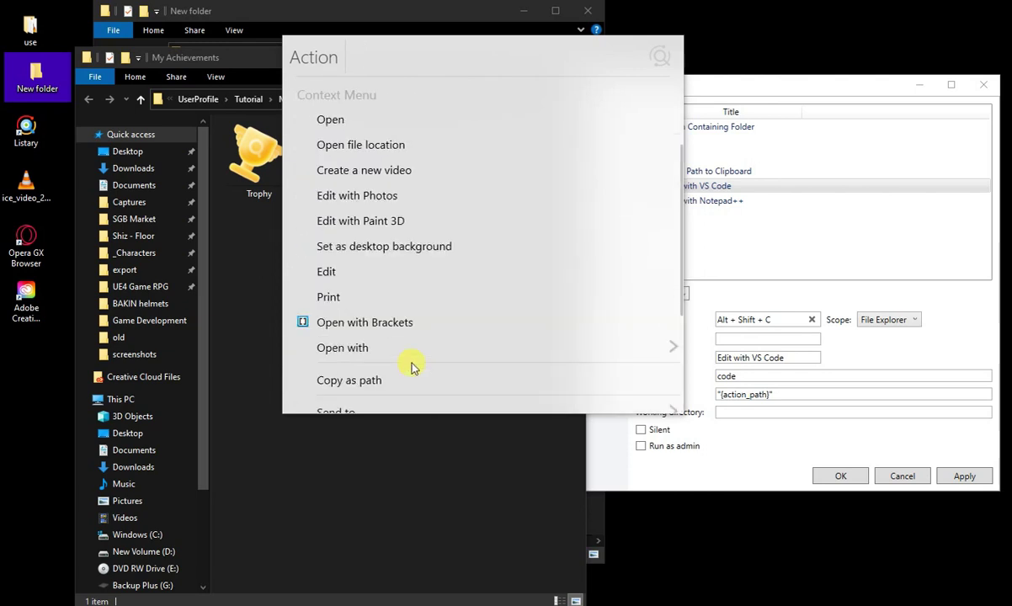
Return to the Actions settings and remove the Edit with Notepad++ action.
left_click(720, 205)
left_click(729, 204)
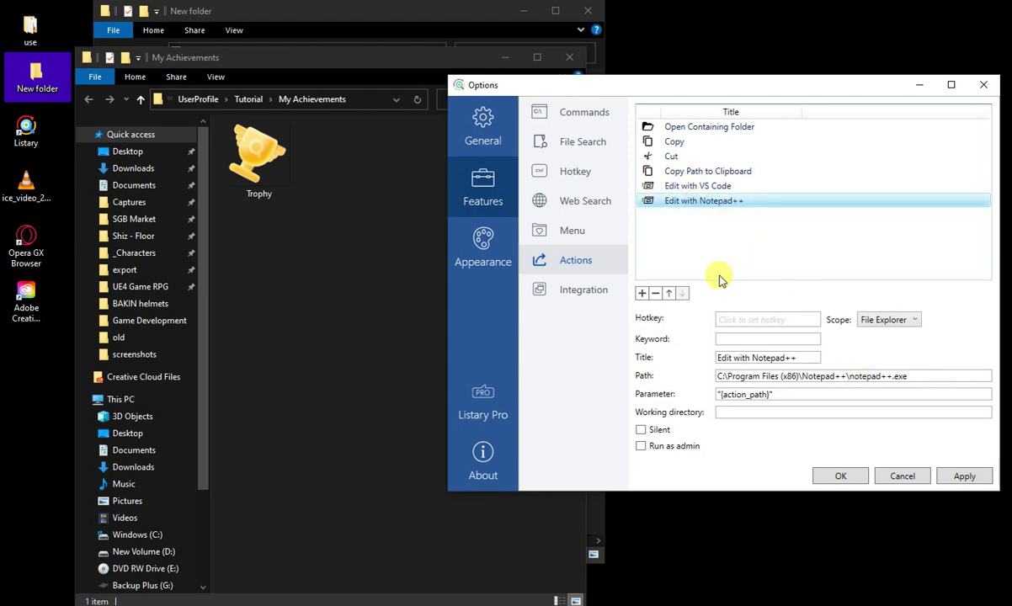
left_click(655, 294)
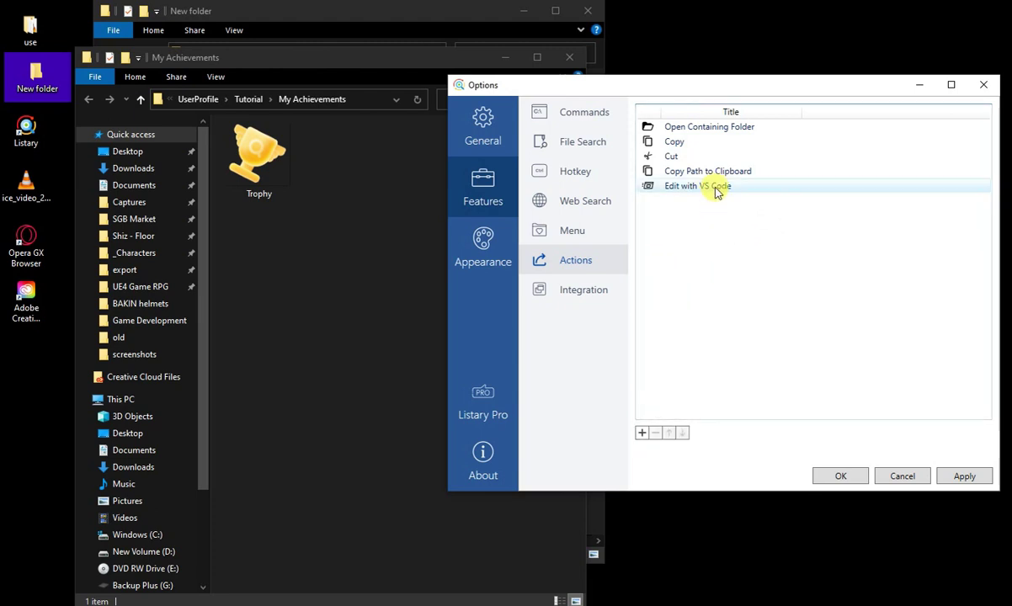
Add a custom action to the Actions list and set its scope to File Explorer.
left_click(714, 188)
left_click(641, 292)
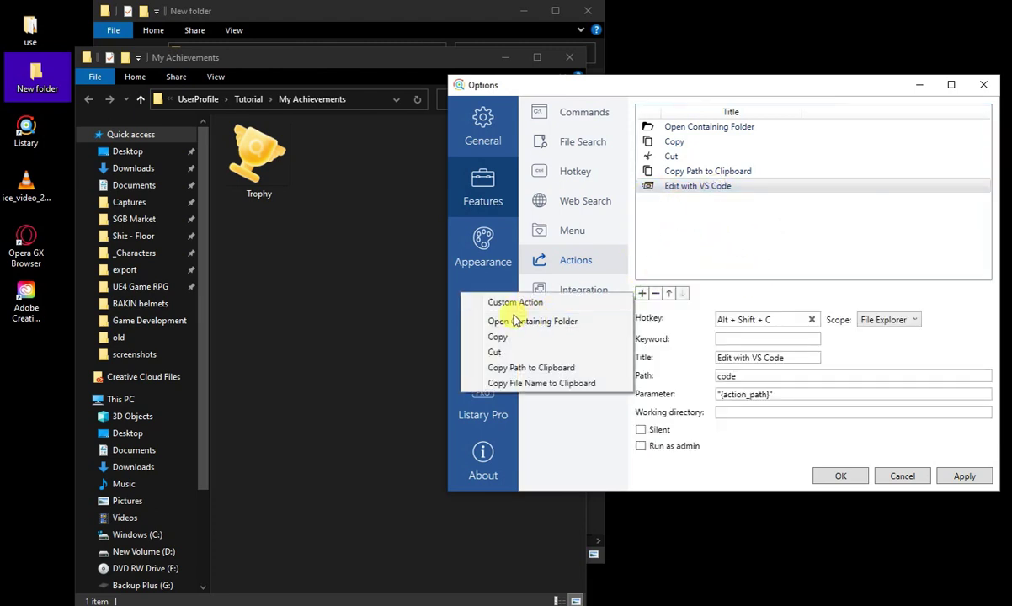
left_click(572, 303)
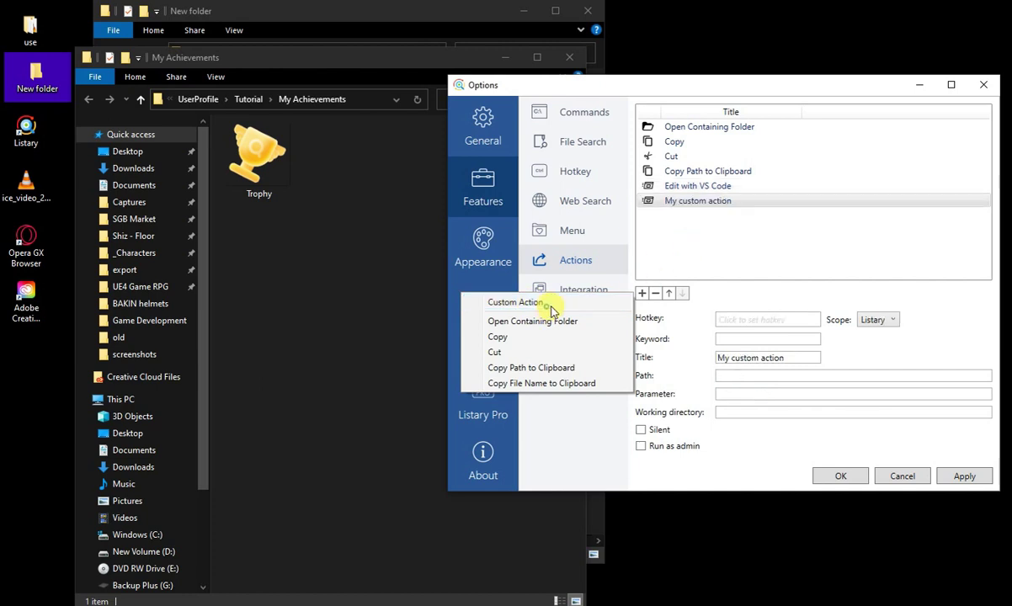
left_click(678, 186)
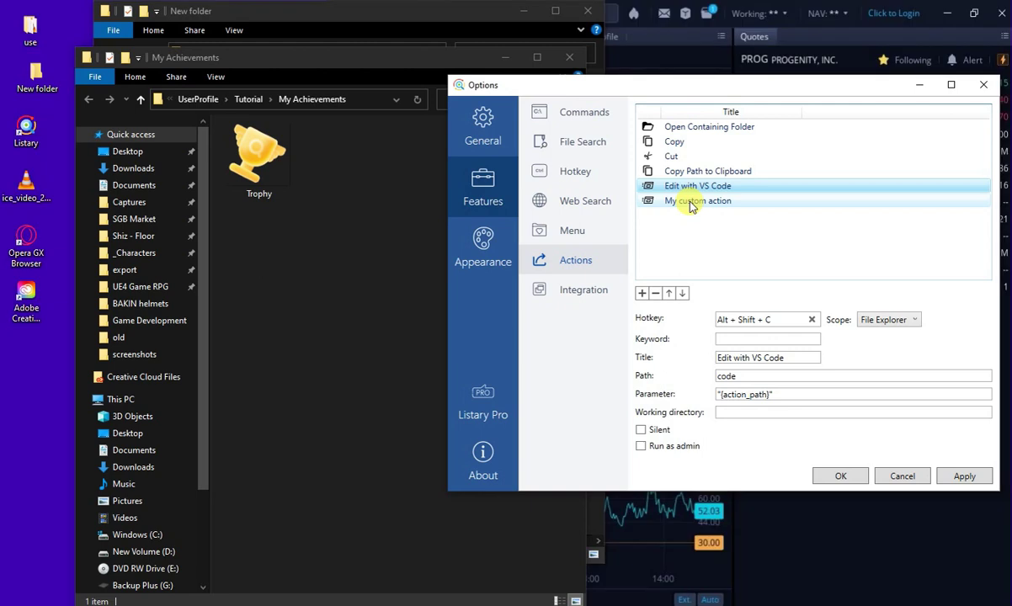
left_click(690, 202)
left_click(887, 320)
left_click(869, 346)
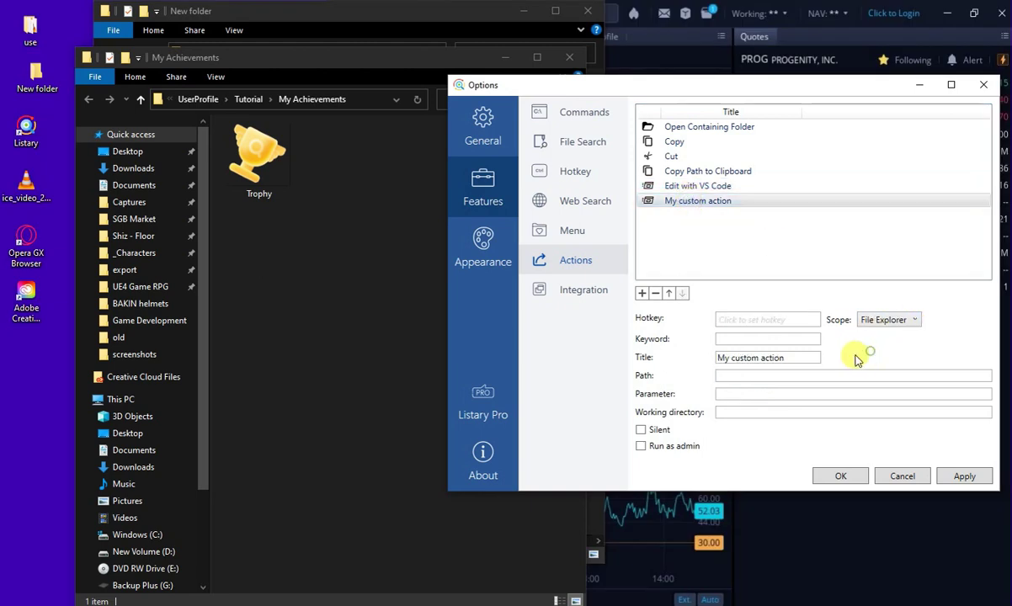
Compare the new custom action with Edit with VS Code and title it Open with Photoshop.
left_click(690, 186)
left_click(692, 202)
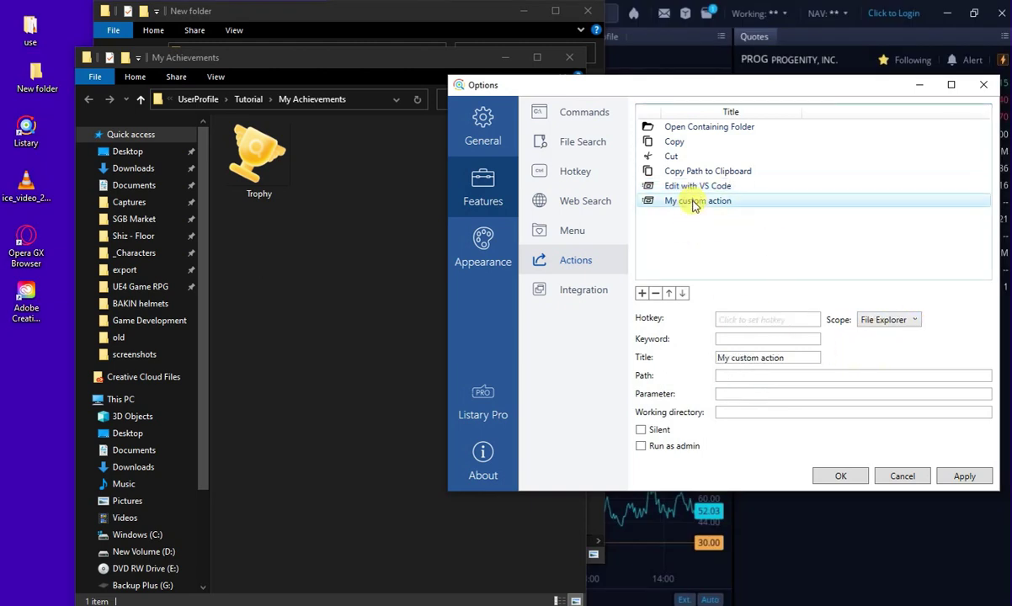
left_click_drag(790, 360, 684, 367)
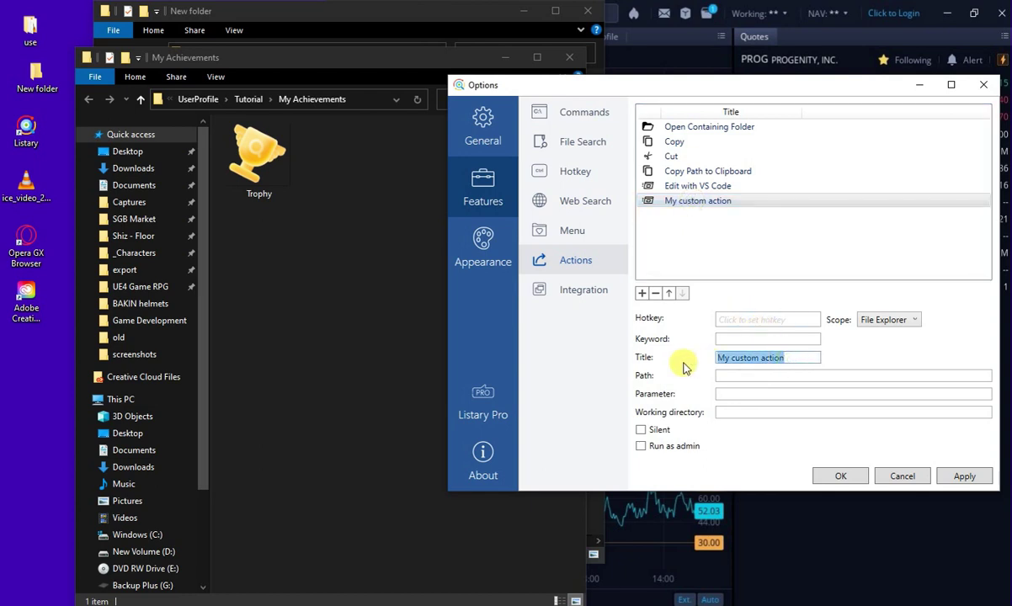
type("Open with Photoshop")
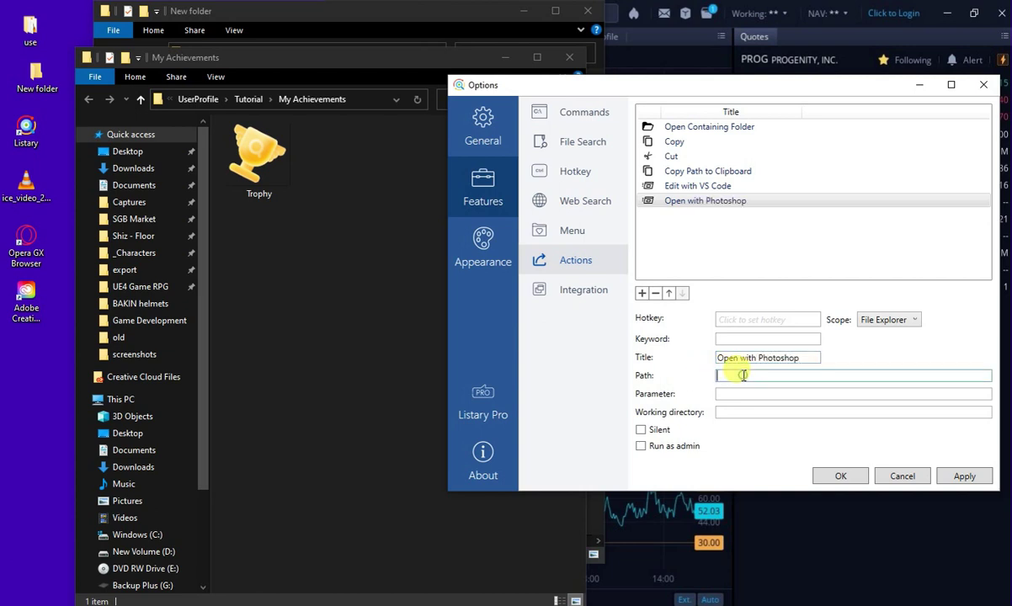
Search for photoshop from the My Achievements folder and look through the results for the Photoshop program file.
left_click(282, 261)
type("photoshop")
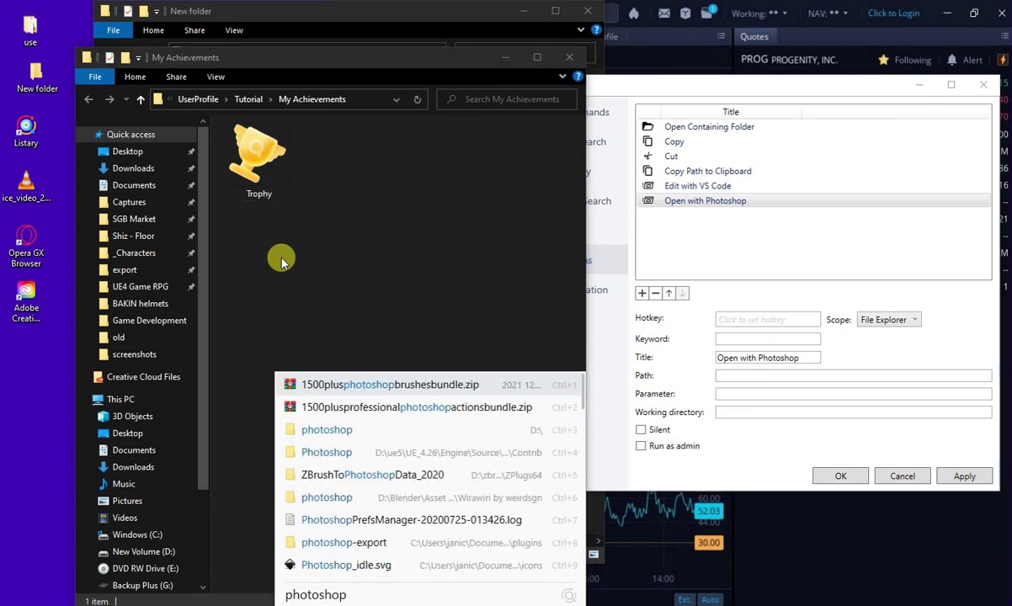
scroll(374, 412, "down", 2)
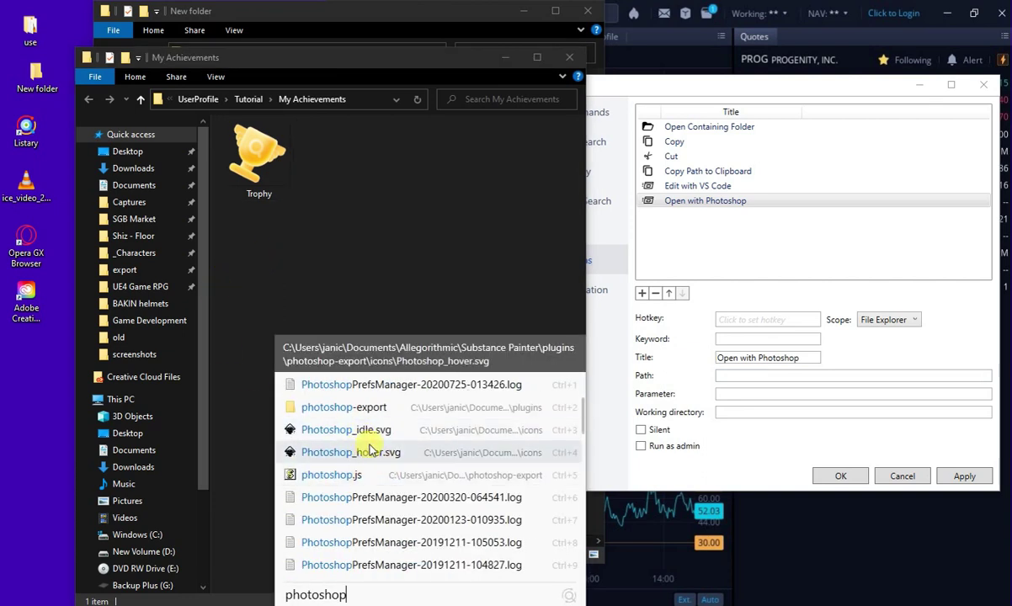
scroll(374, 446, "down", 1)
scroll(379, 455, "up", 3)
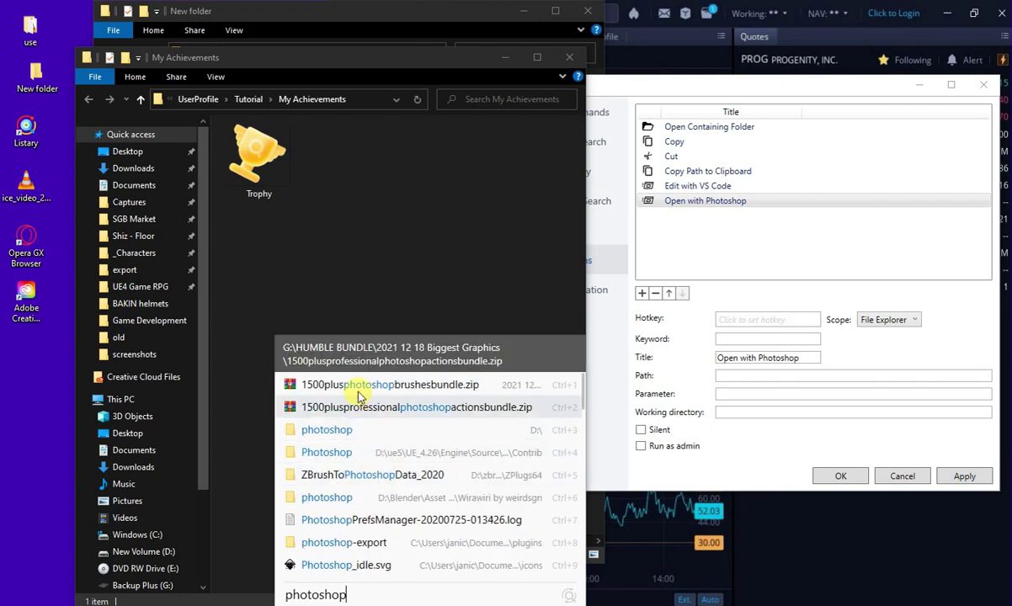
scroll(379, 455, "down", 8)
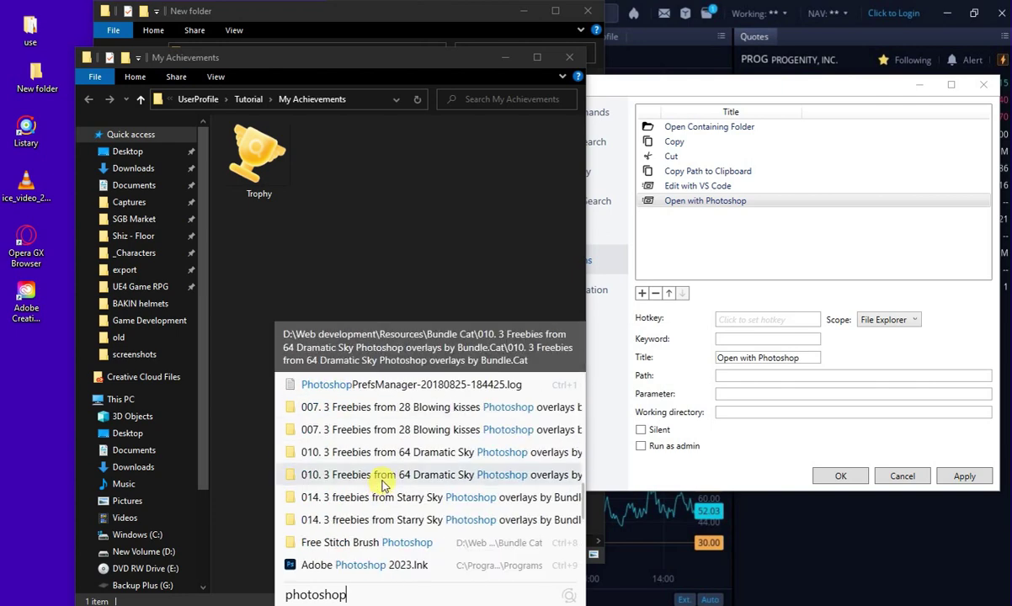
scroll(382, 488, "down", 5)
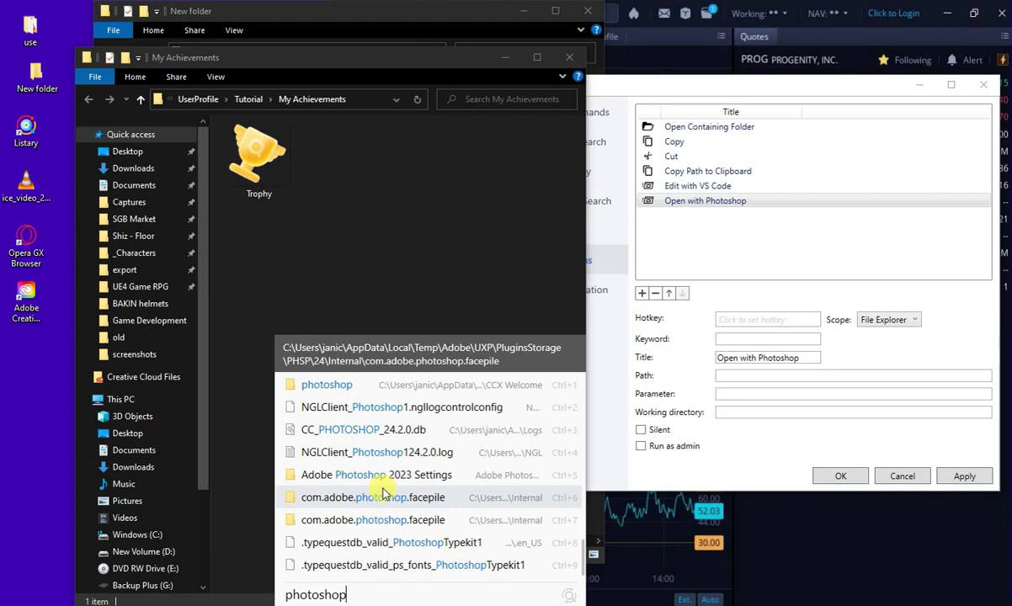
Narrow the search to photoshop.exe, copy the path of Photoshop.exe, and paste it as the Open with Photoshop action's path.
type(".exe")
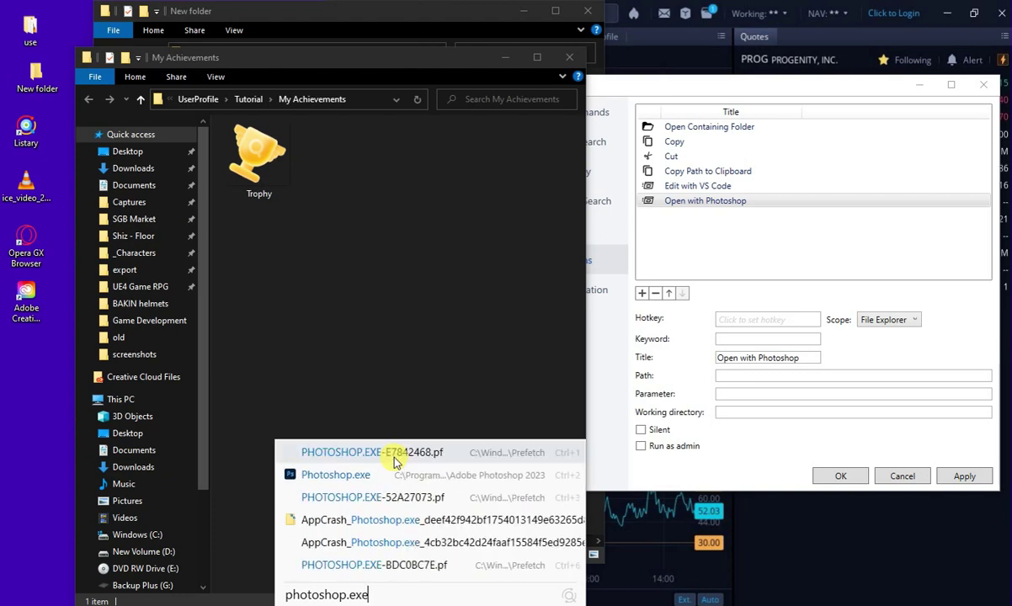
right_click(353, 481)
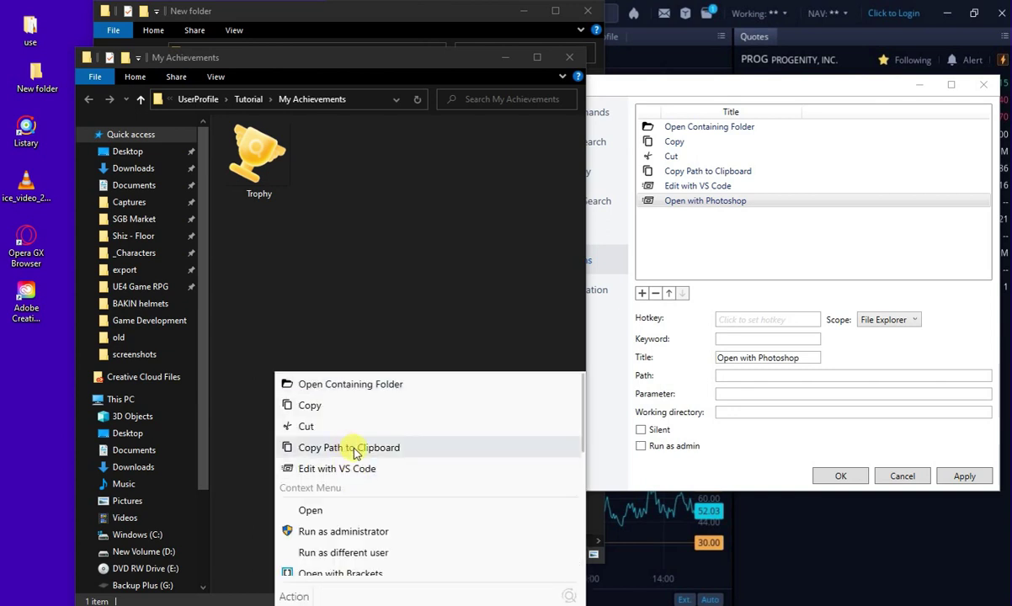
left_click(354, 448)
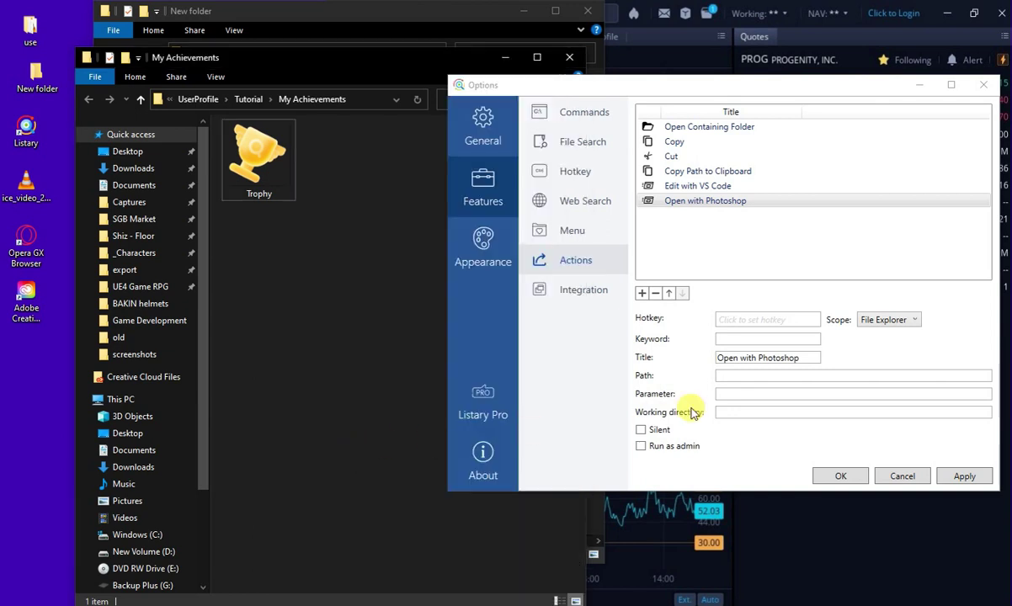
left_click(738, 376)
key("ctrl+v")
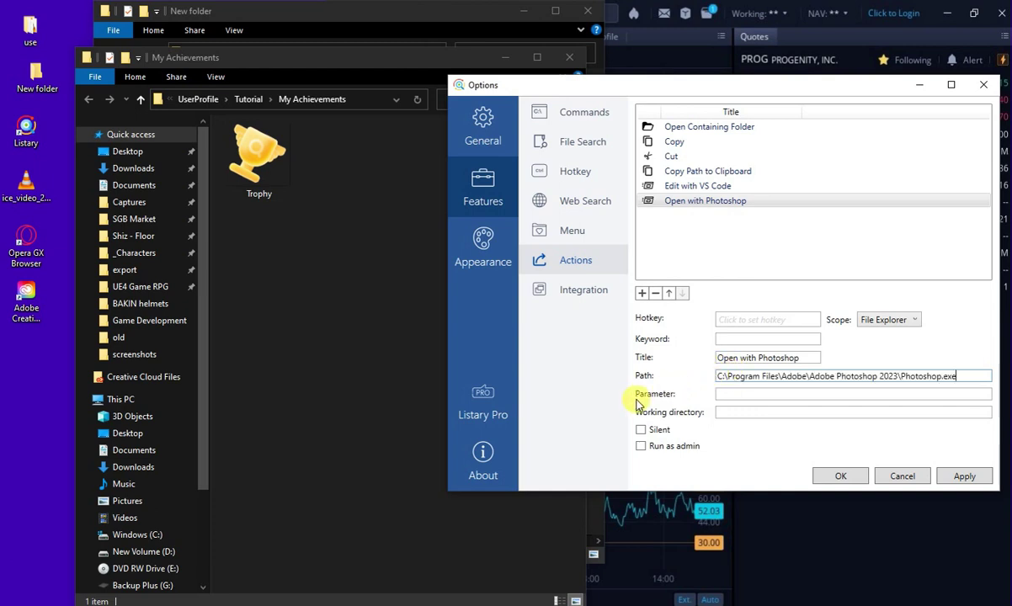
Copy the "{action_path}" parameter from Edit with VS Code into the Open with Photoshop action.
left_click(692, 191)
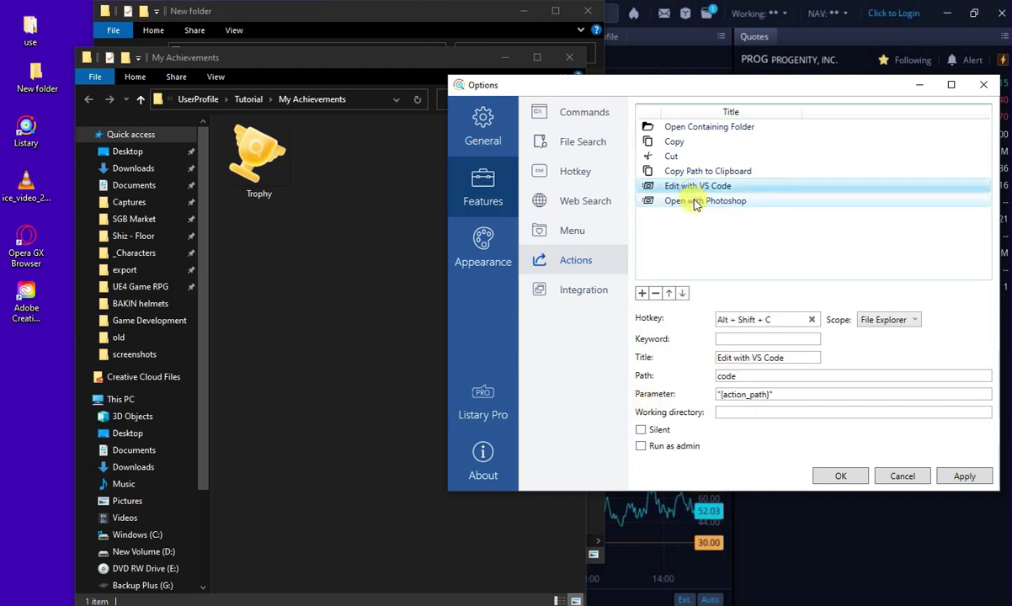
left_click_drag(762, 394, 648, 390)
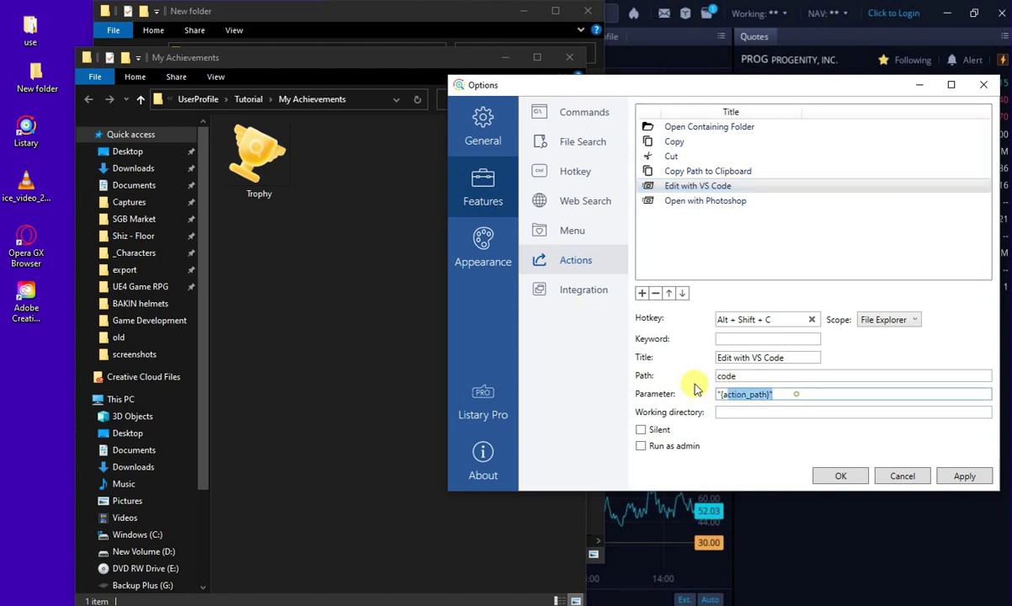
left_click(736, 202)
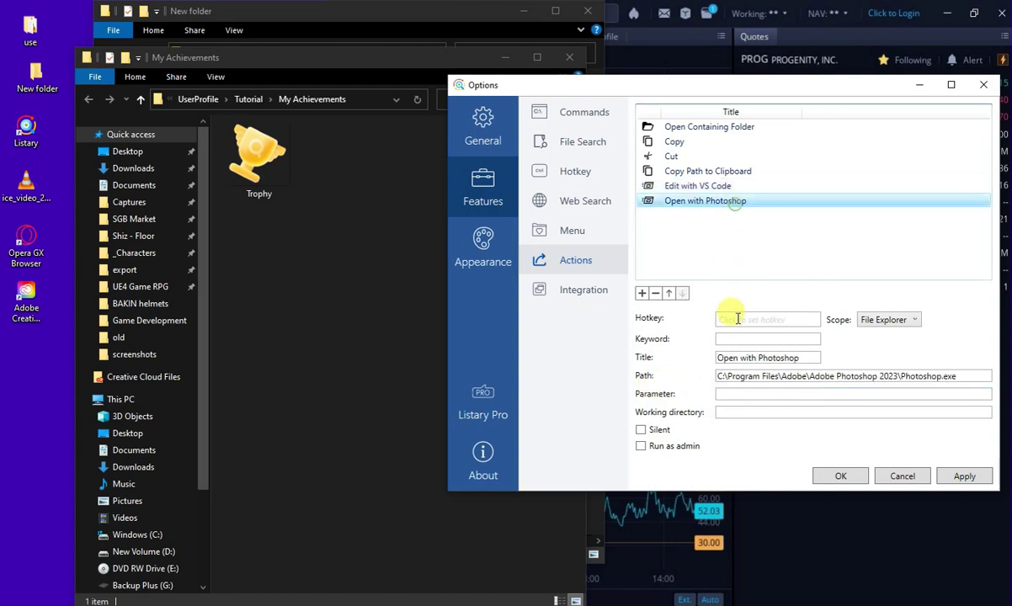
left_click(757, 396)
key("ctrl+v")
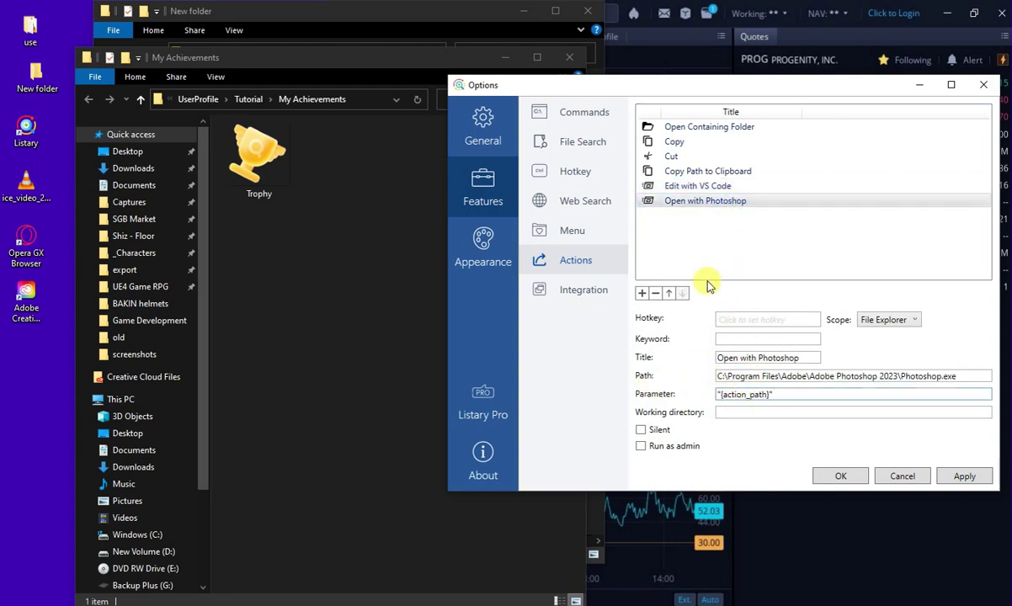
Check the Open with Photoshop action's fields against Edit with VS Code and apply the action settings.
left_click(662, 186)
left_click(692, 202)
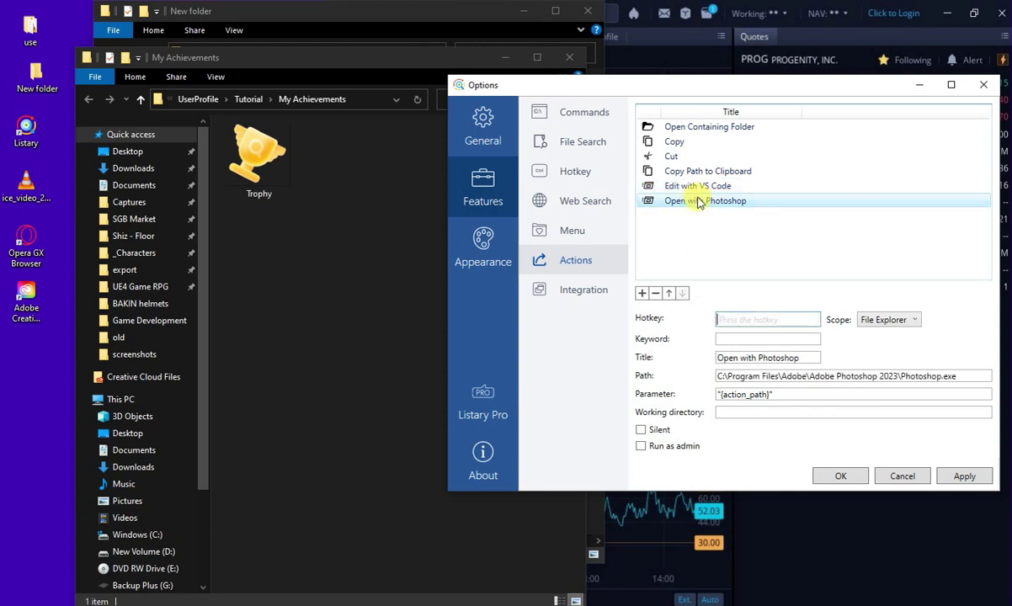
left_click(734, 319)
left_click(710, 203)
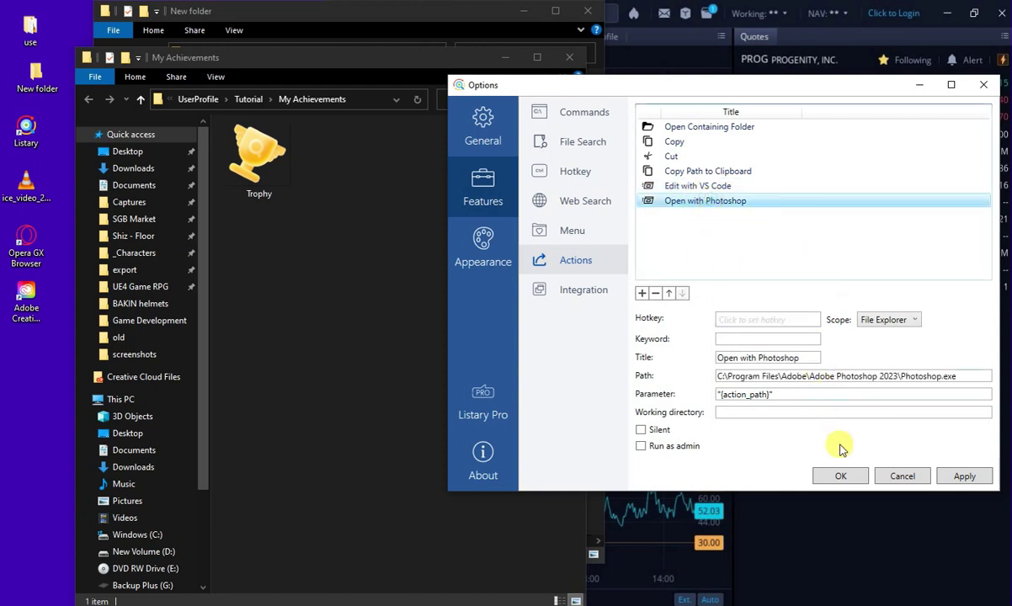
left_click(963, 476)
Close the My Achievements folder, arrange the Downloads and Photoshop windows side by side, and bring Downloads to the front.
left_click(271, 235)
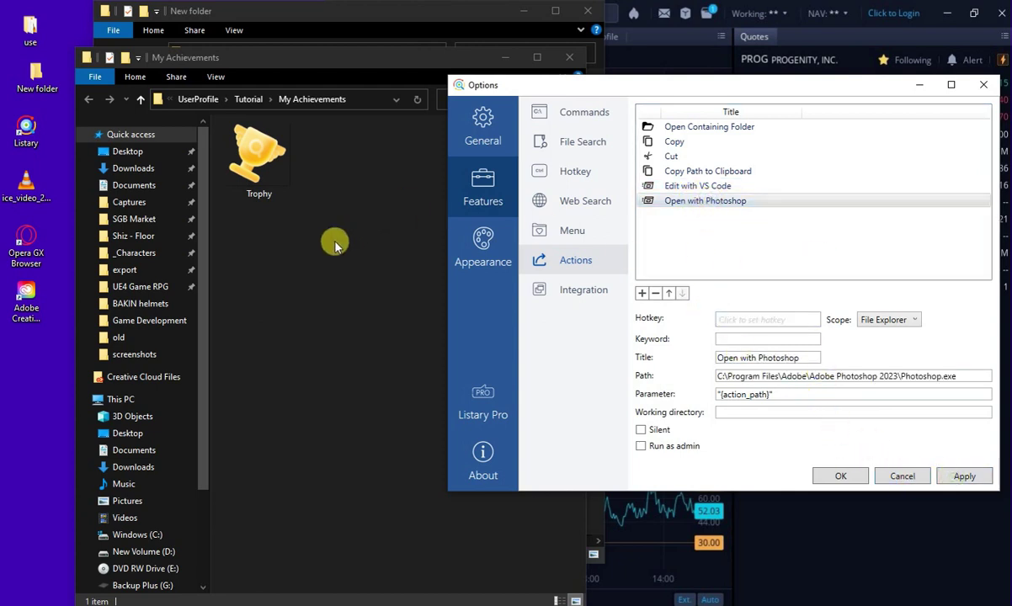
key("alt+F4")
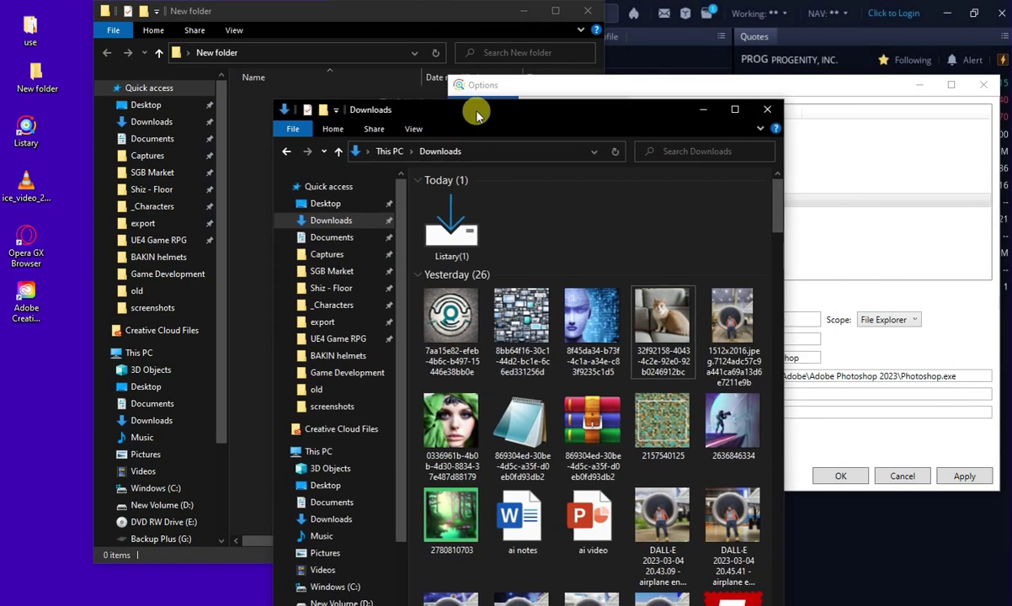
left_click_drag(474, 106, 225, 64)
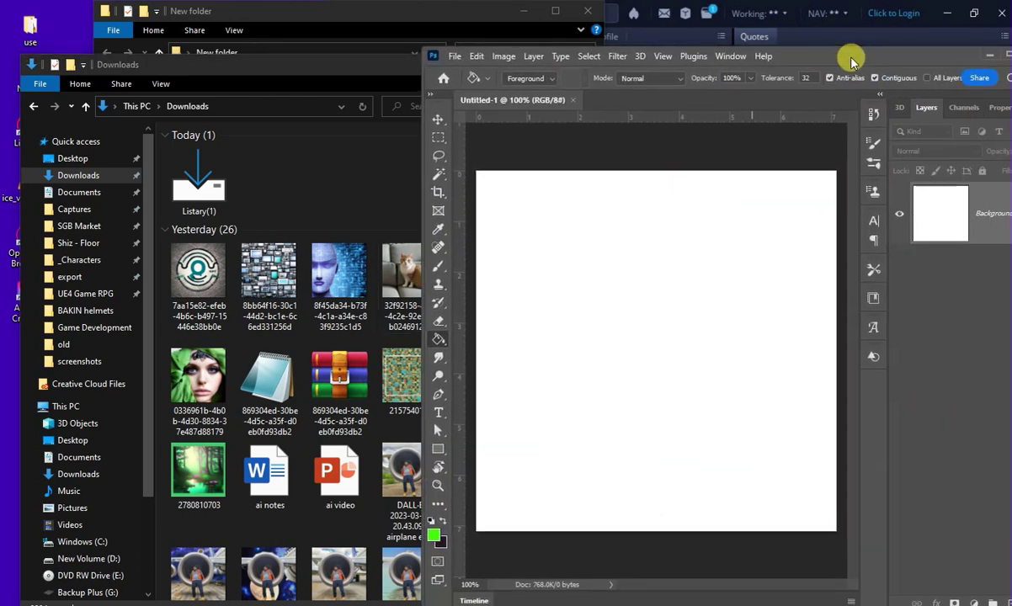
left_click_drag(850, 58, 760, 50)
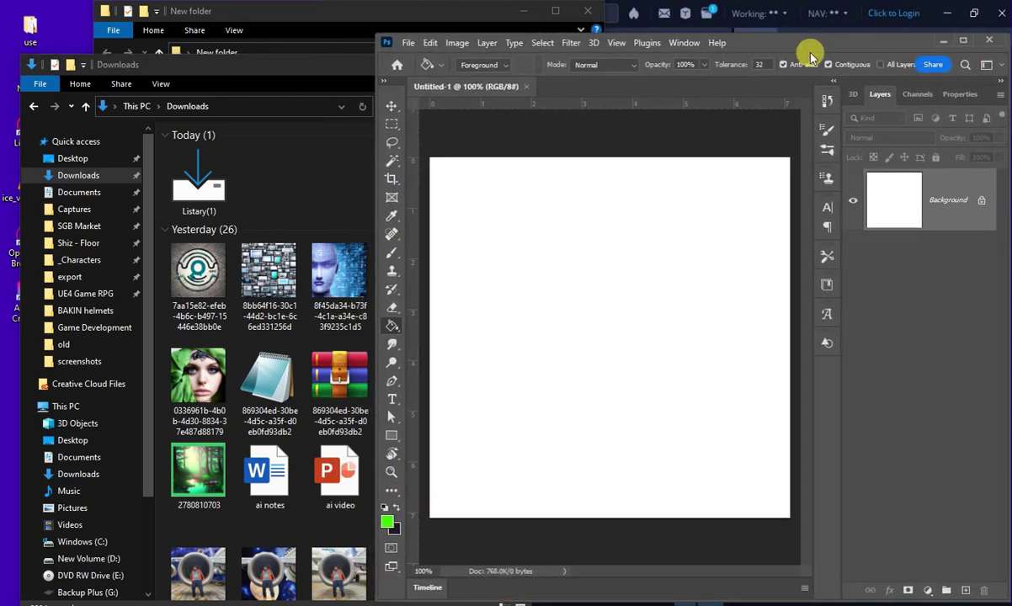
left_click(310, 76)
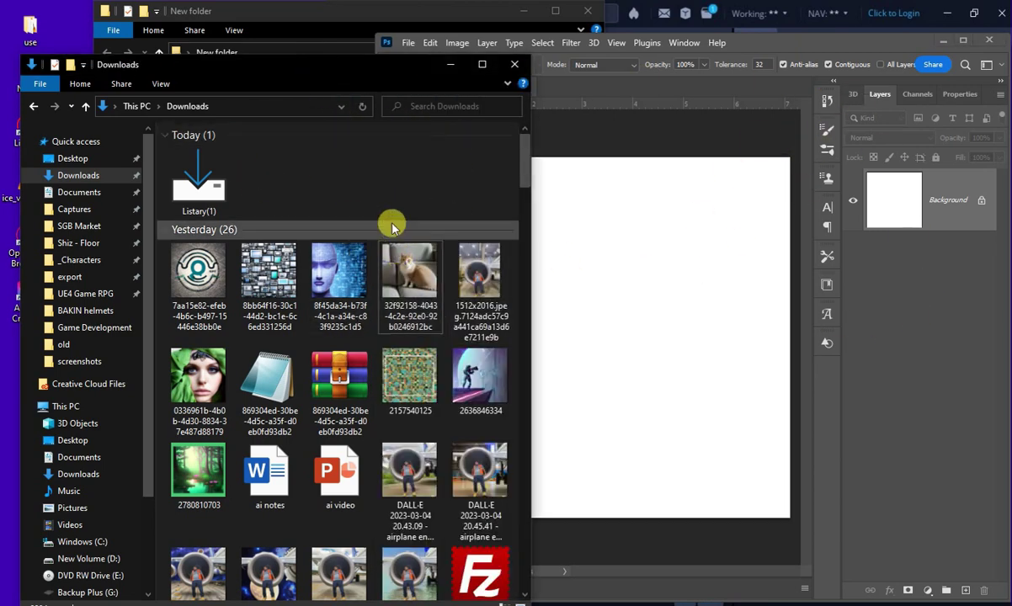
Check the cat image's context menu and Listary's popup menu in Downloads for the Open with Photoshop action.
left_click(396, 274)
right_click(395, 274)
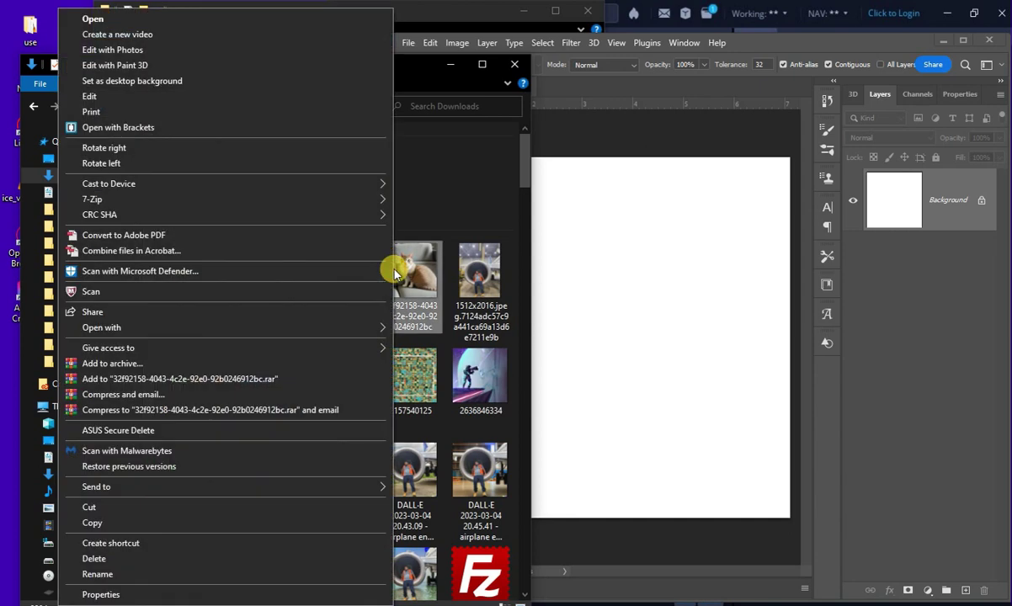
left_click(415, 201)
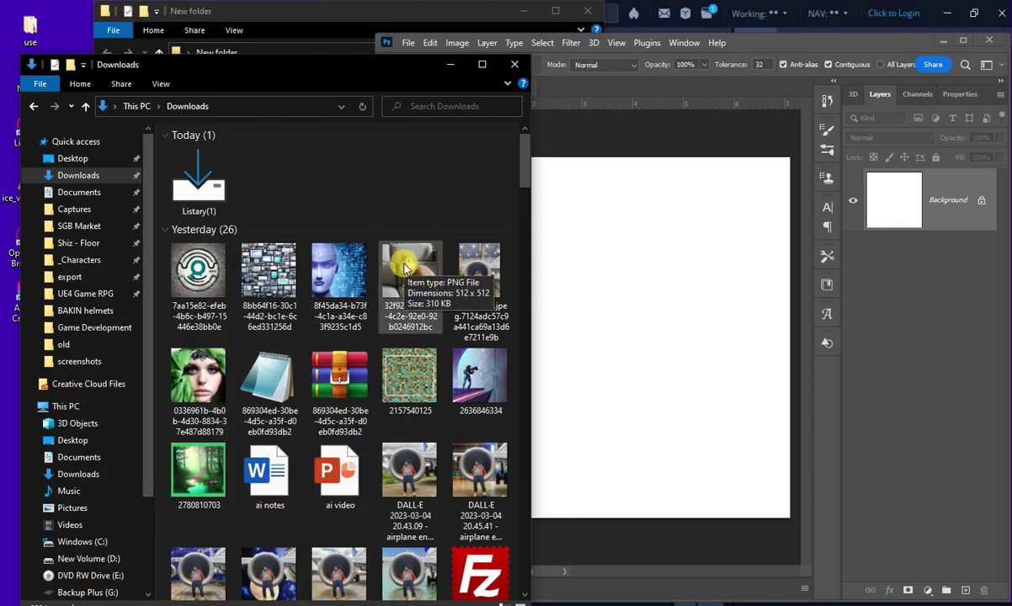
key("ctrl")
key("ctrl")
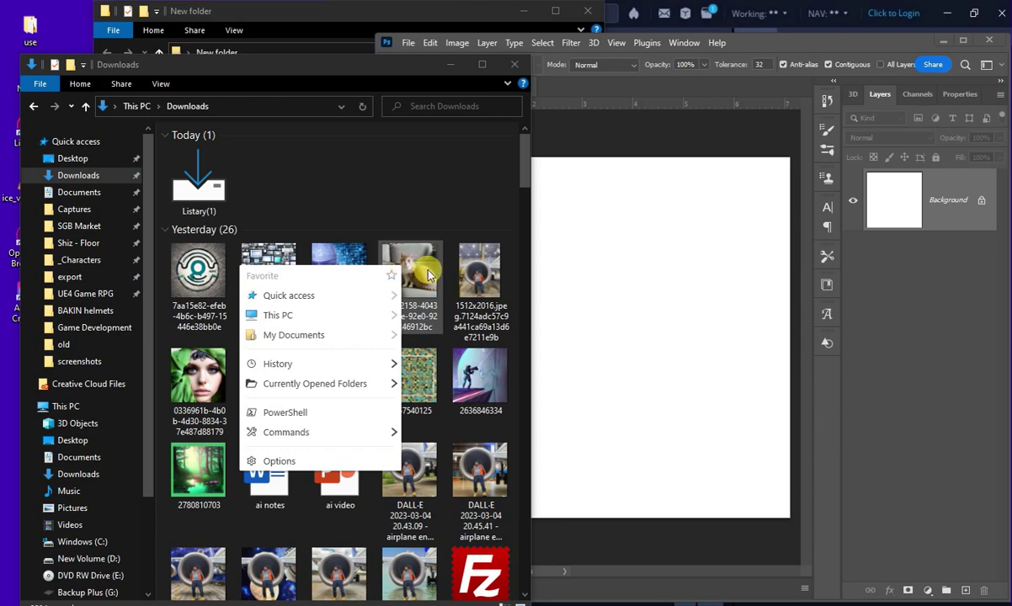
left_click(419, 185)
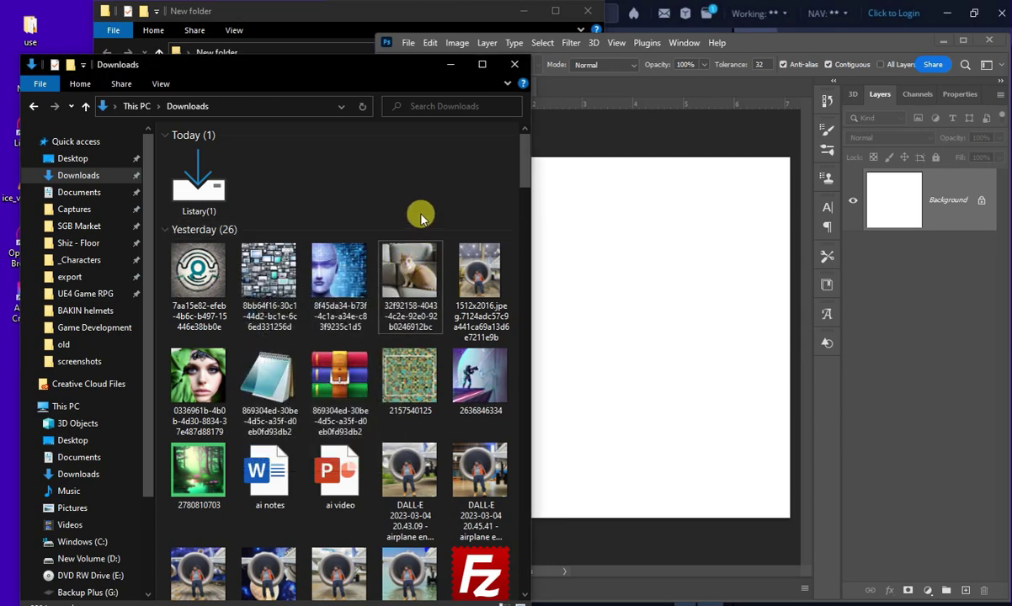
Rename the cat image in the Downloads folder as ai cat.
left_click(410, 322)
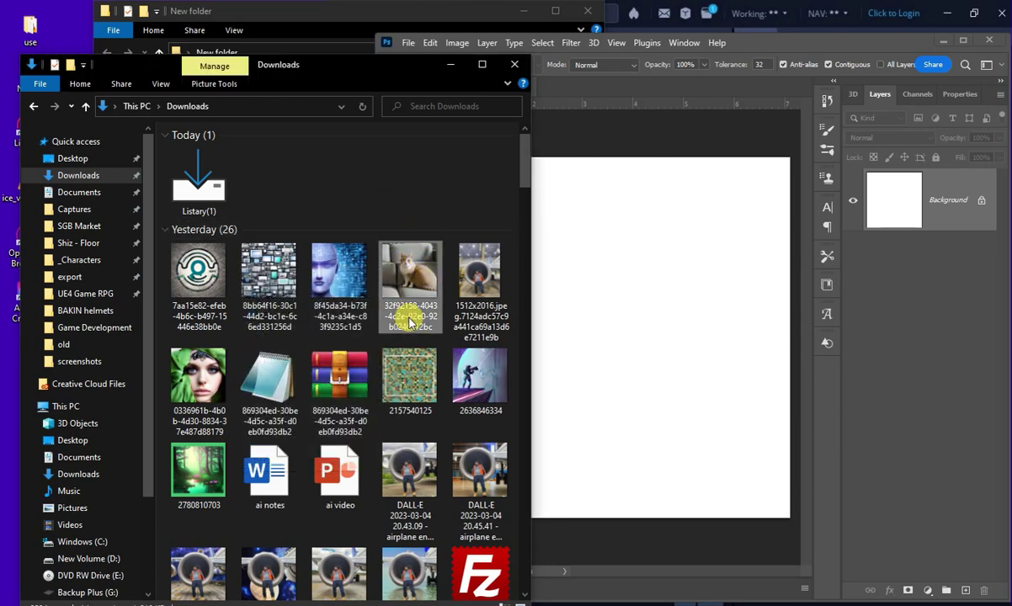
left_click(405, 318)
type("a")
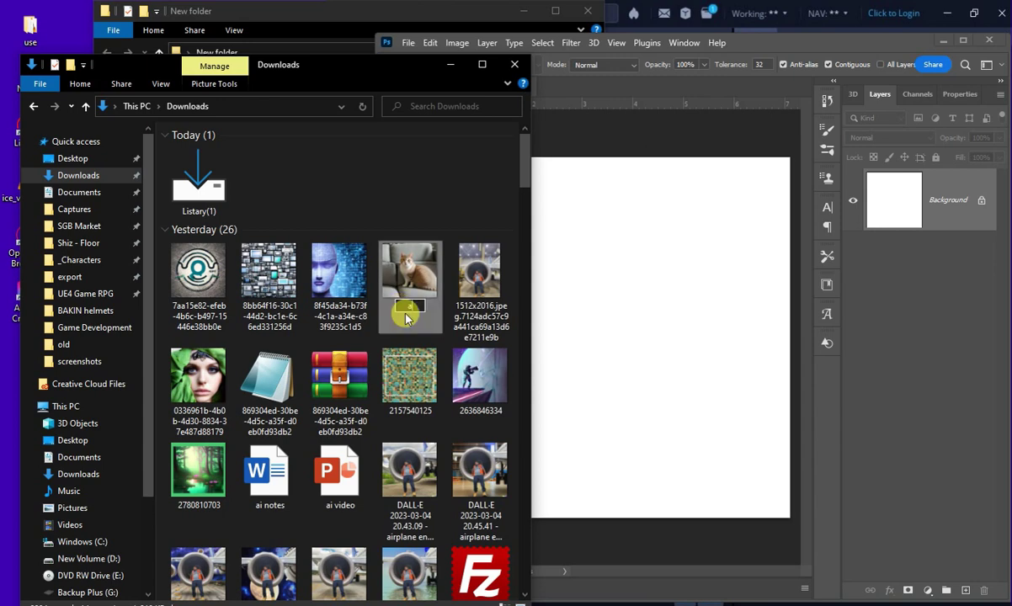
type("i cat")
key("Return")
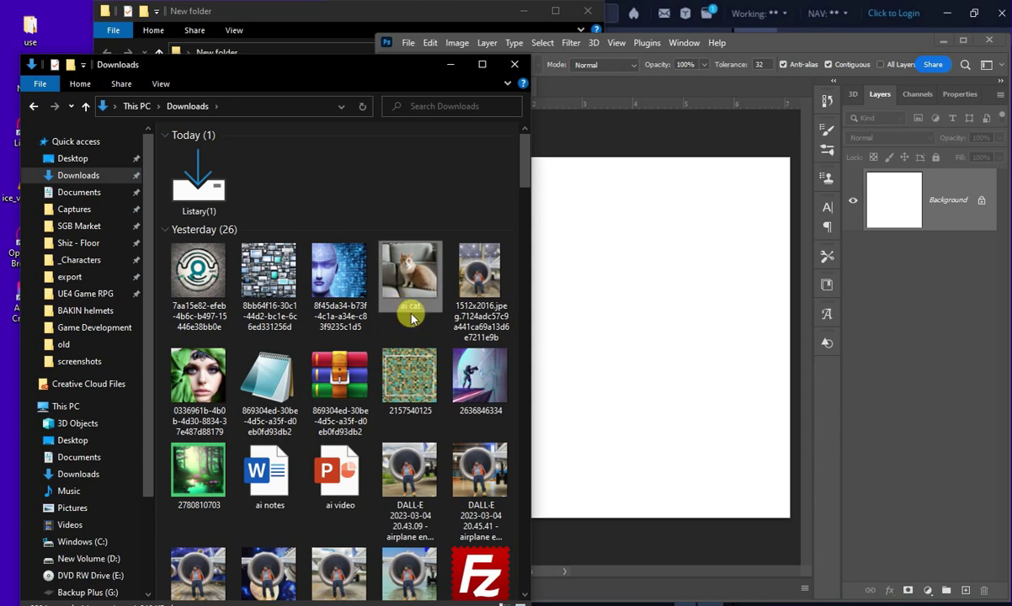
Search for "ai cat" with Listary from the Downloads folder and run Open with Photoshop on the ai cat image.
double_click(419, 262)
left_click(431, 196)
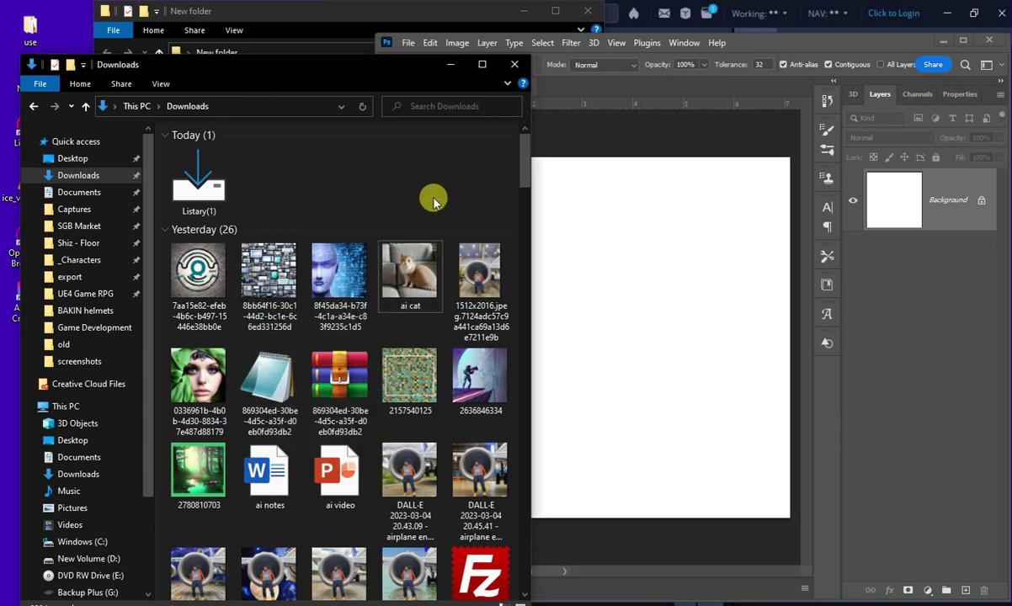
type("ai cat")
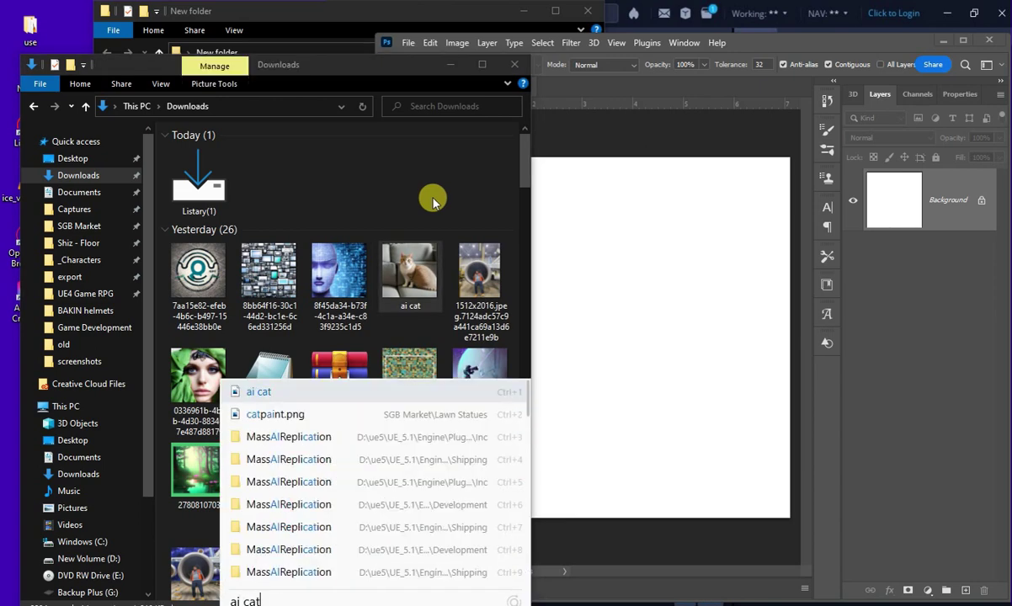
right_click(263, 393)
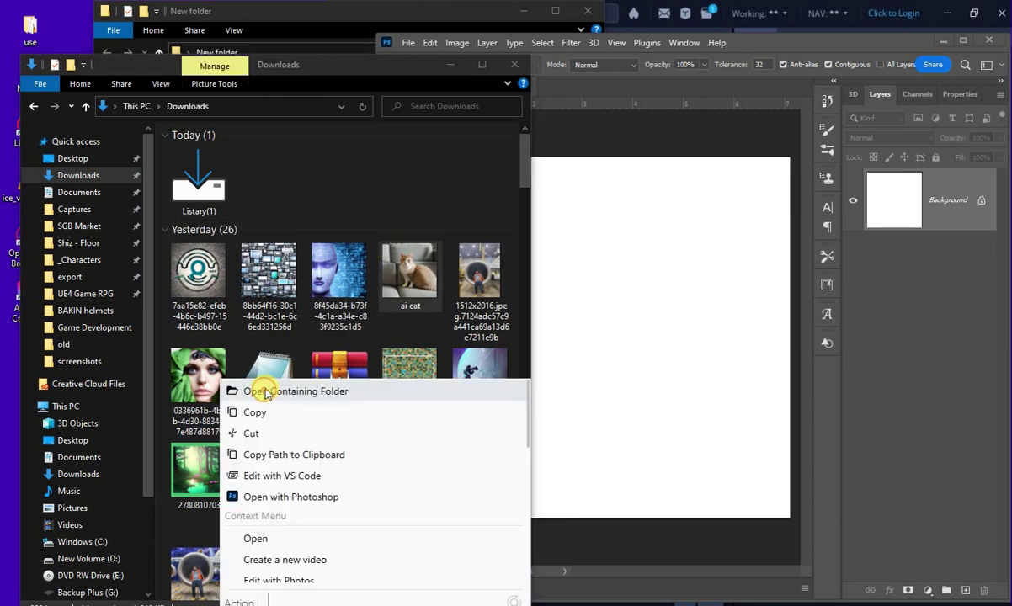
left_click(284, 498)
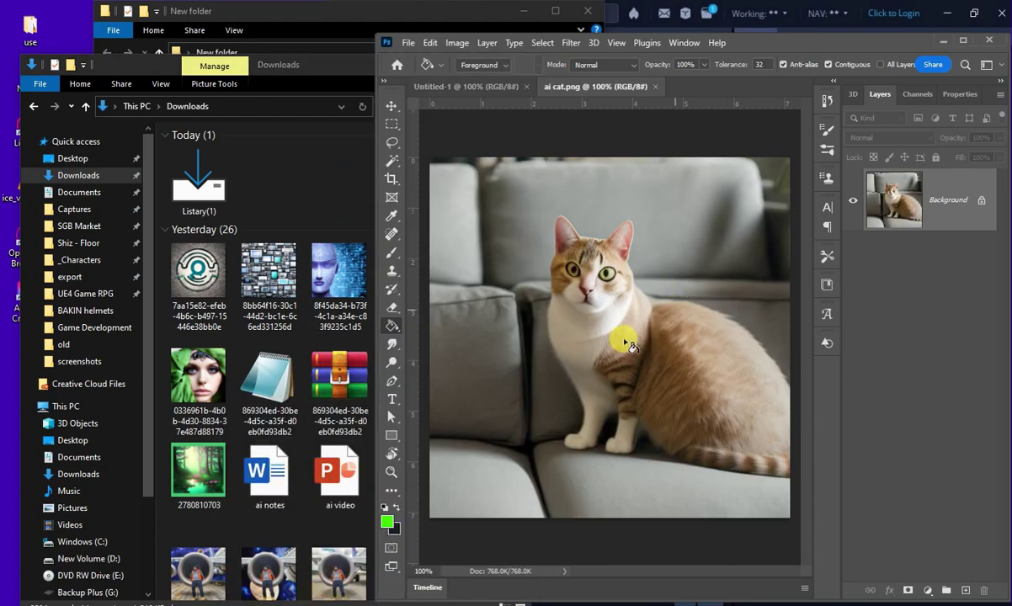
Clear the Photoshop window out of view and close the Downloads folder window.
left_click_drag(898, 42, 785, 50)
left_click(870, 49)
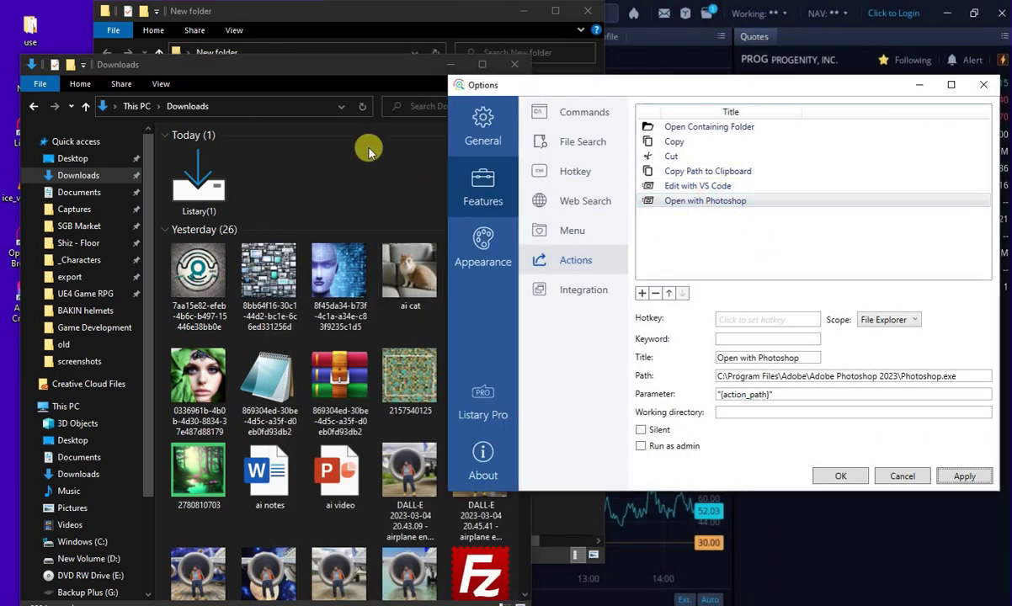
key("alt+F4")
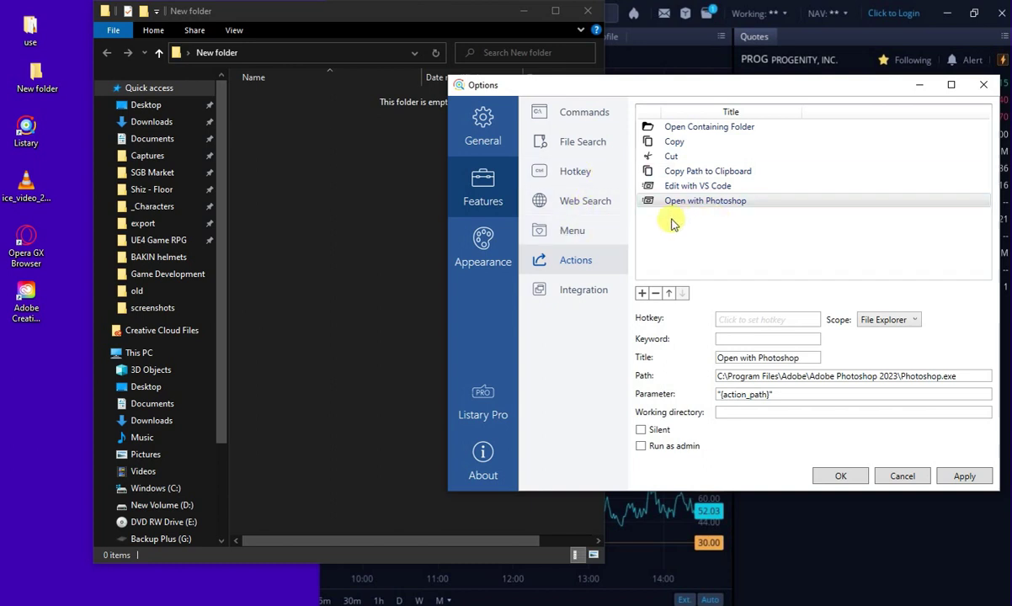
Review the WinRAR Extract Dialog integration and the Appearance, General and About pages of the options, and close the options by accepting them.
left_click(583, 290)
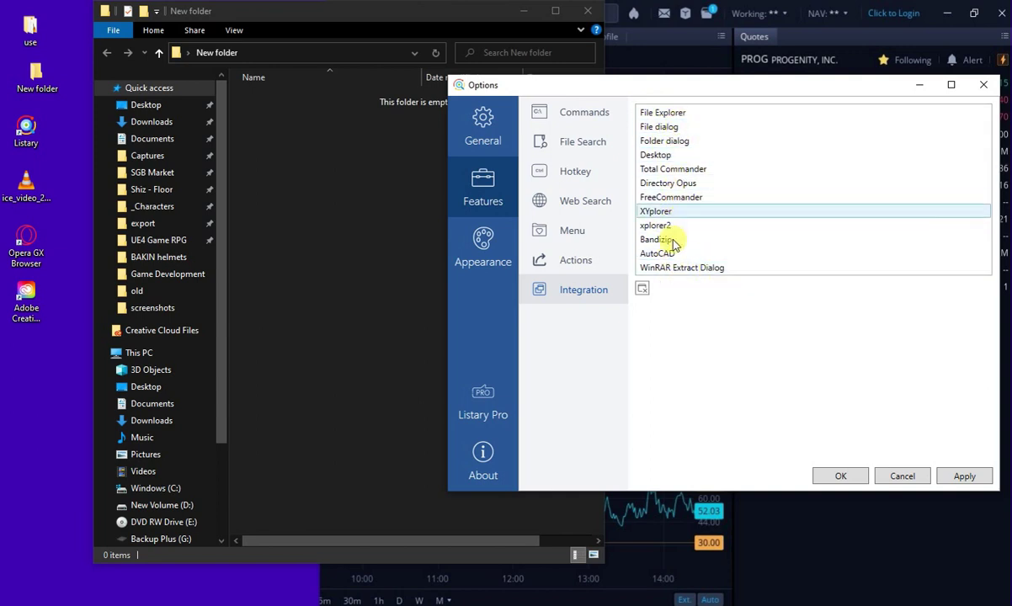
left_click(685, 269)
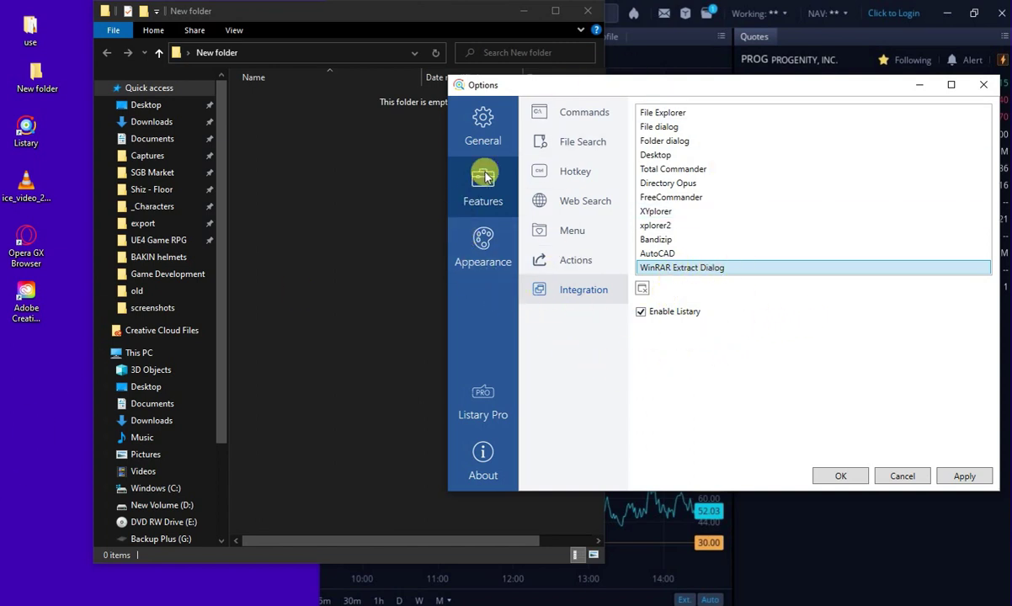
left_click(482, 243)
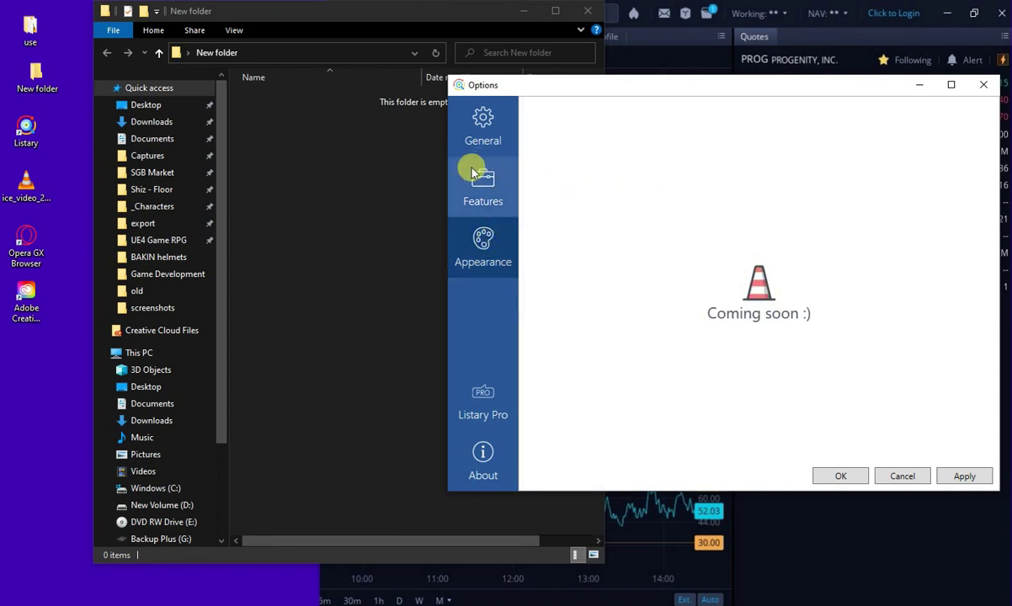
left_click(482, 126)
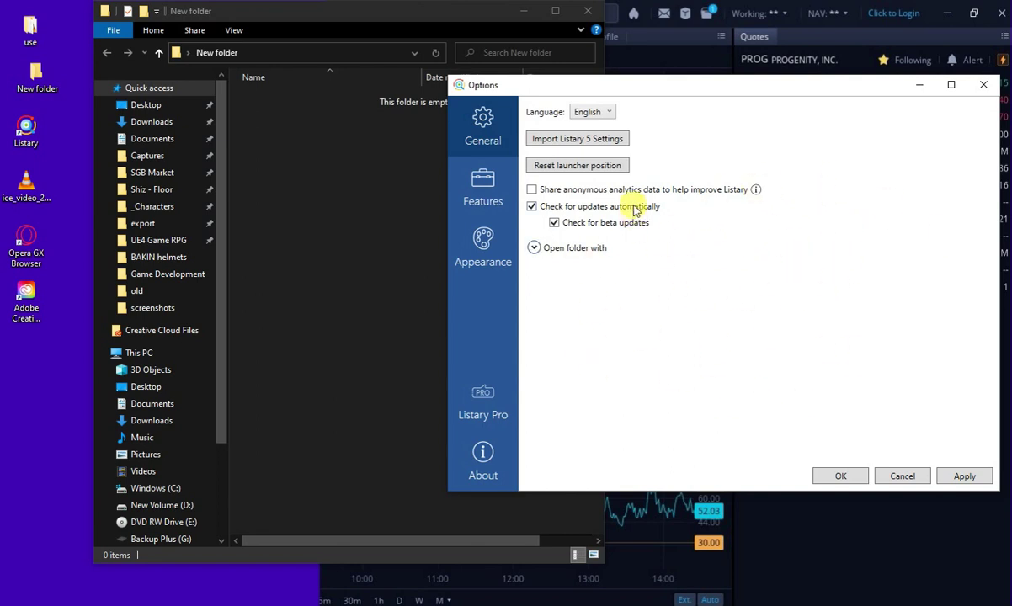
left_click(480, 455)
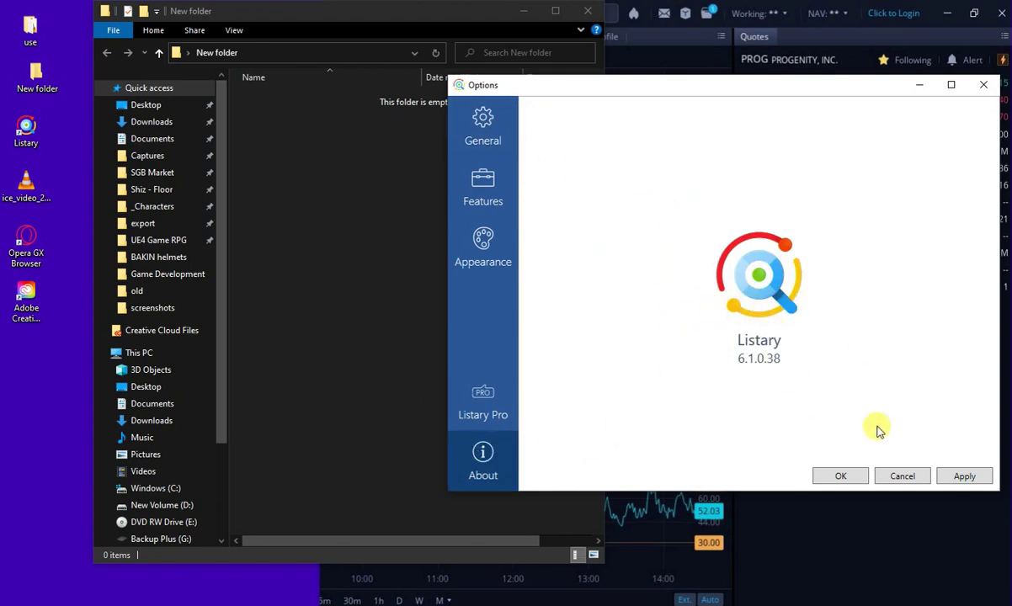
left_click(841, 476)
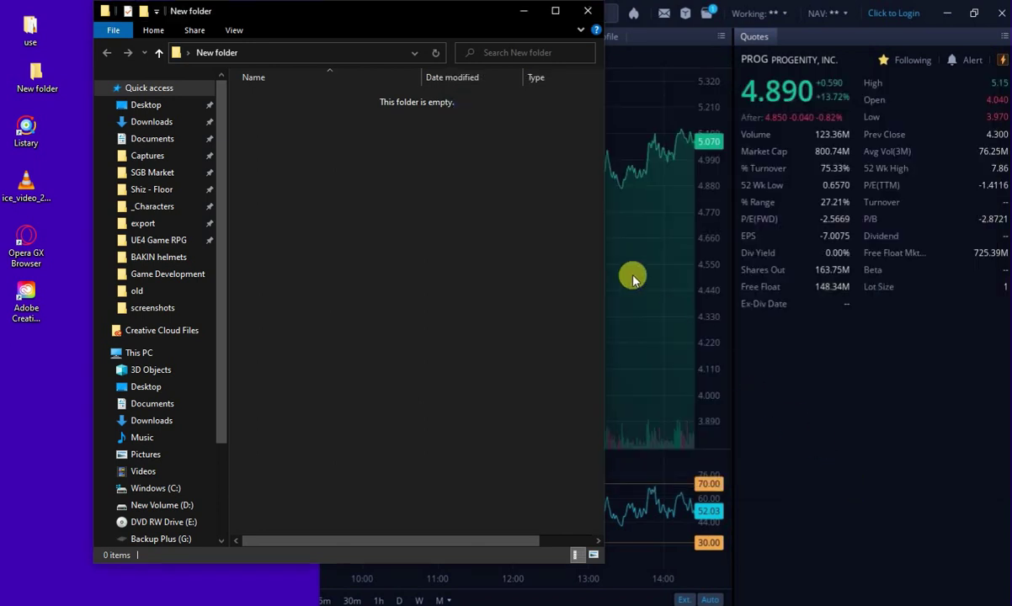